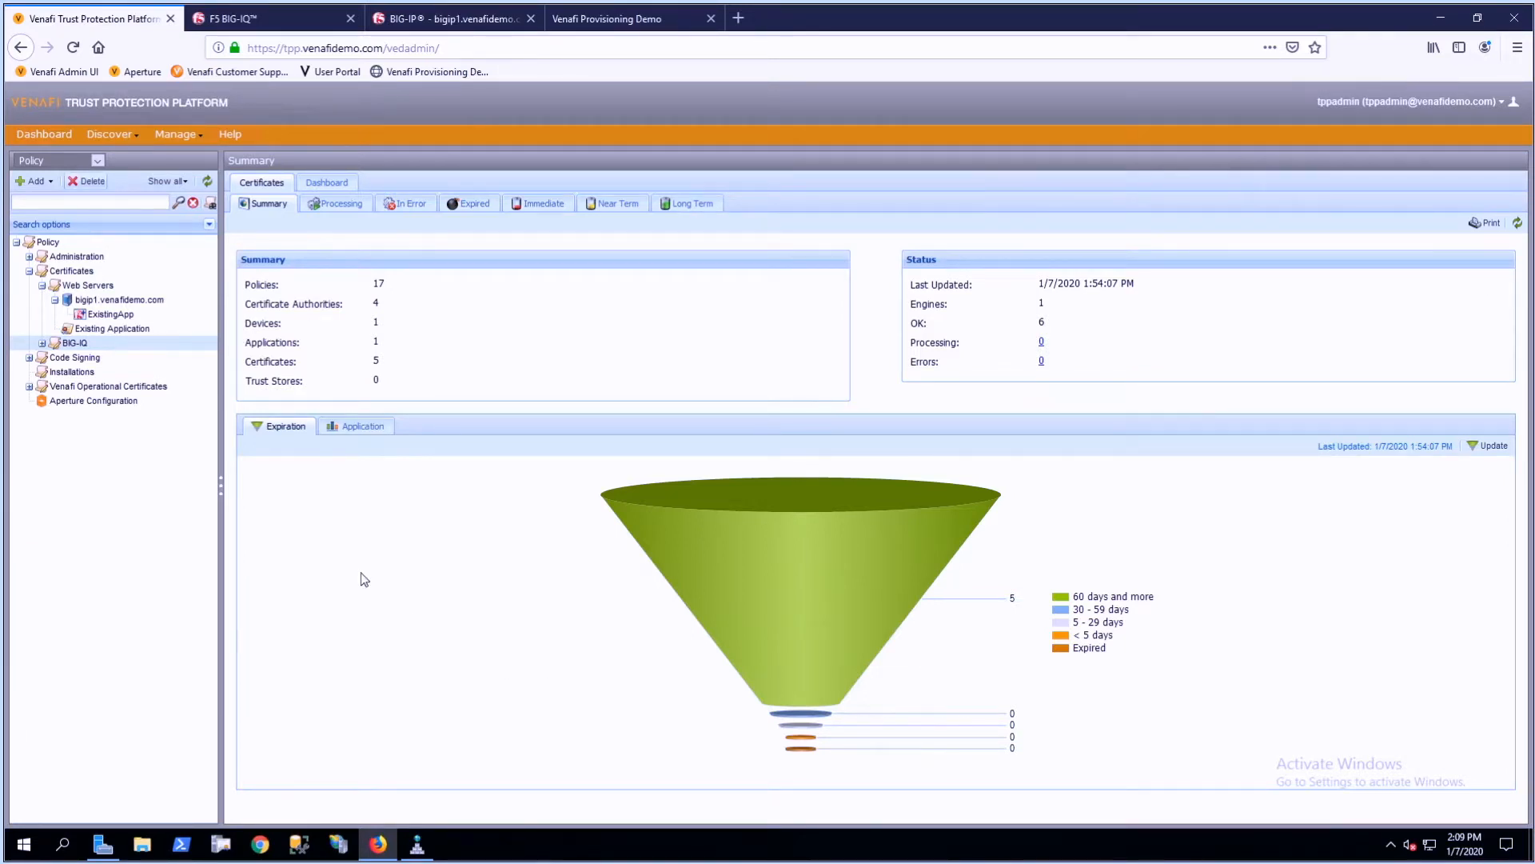
# - Switch to the BIG-IP console and examine the ExistingApp virtual server's name and destination address in the Local Traffic virtual server list
pyautogui.click(469, 24)
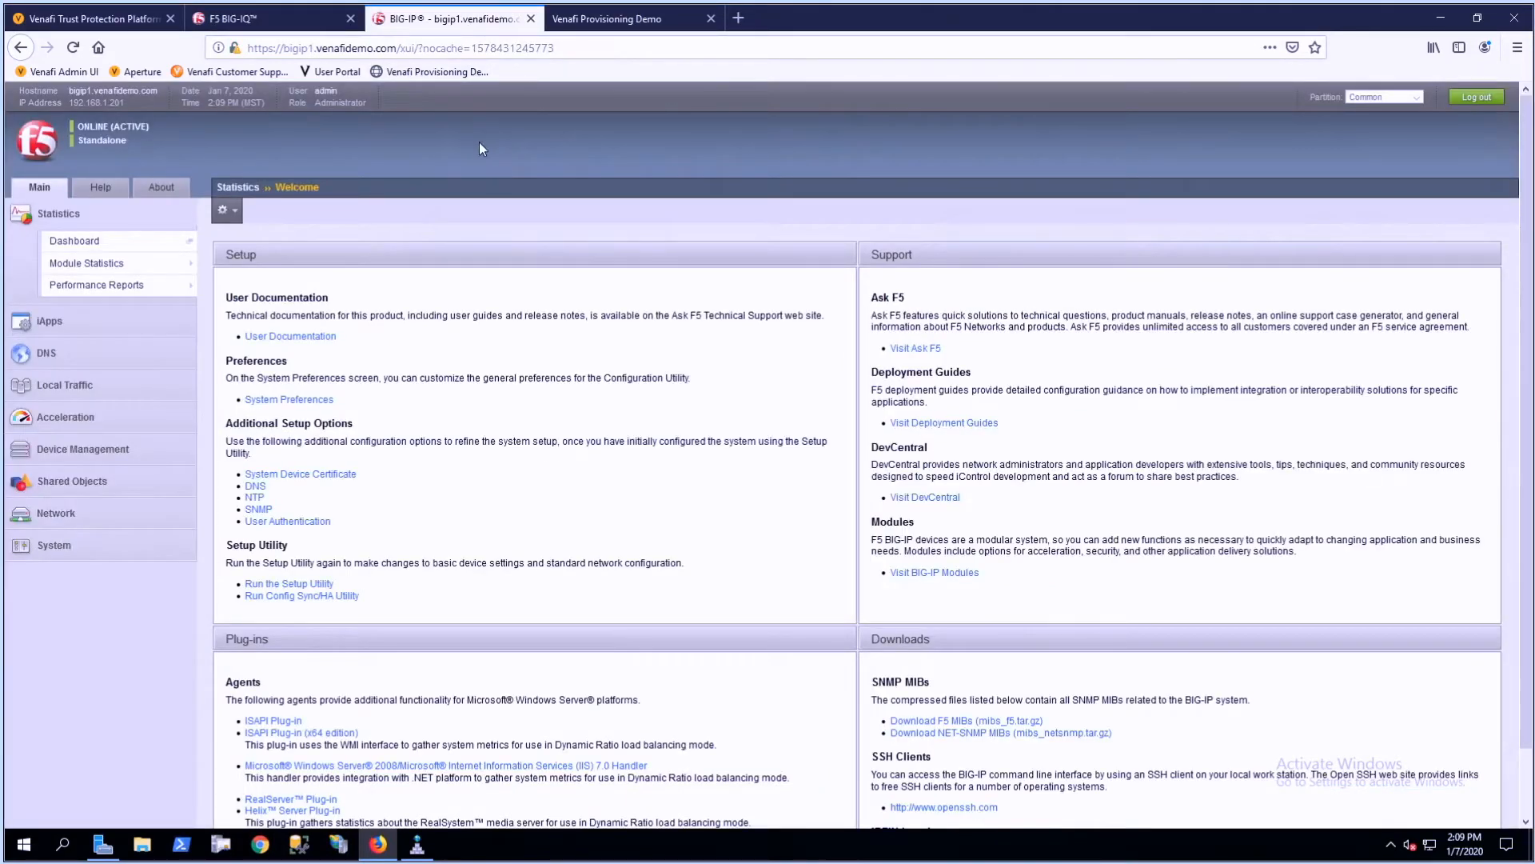
pyautogui.click(77, 389)
pyautogui.click(93, 365)
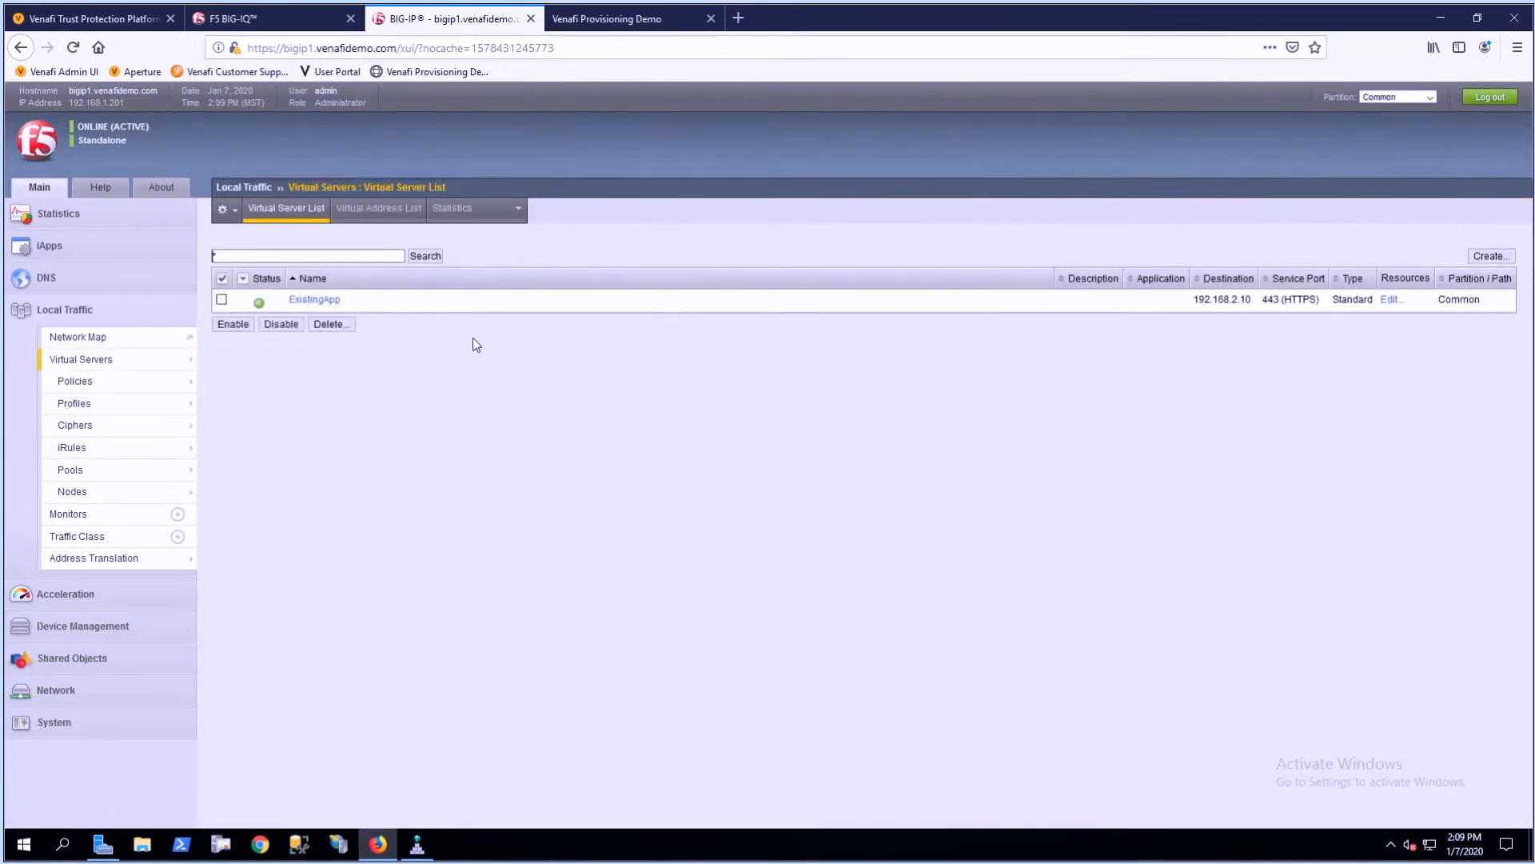
pyautogui.doubleClick(323, 301)
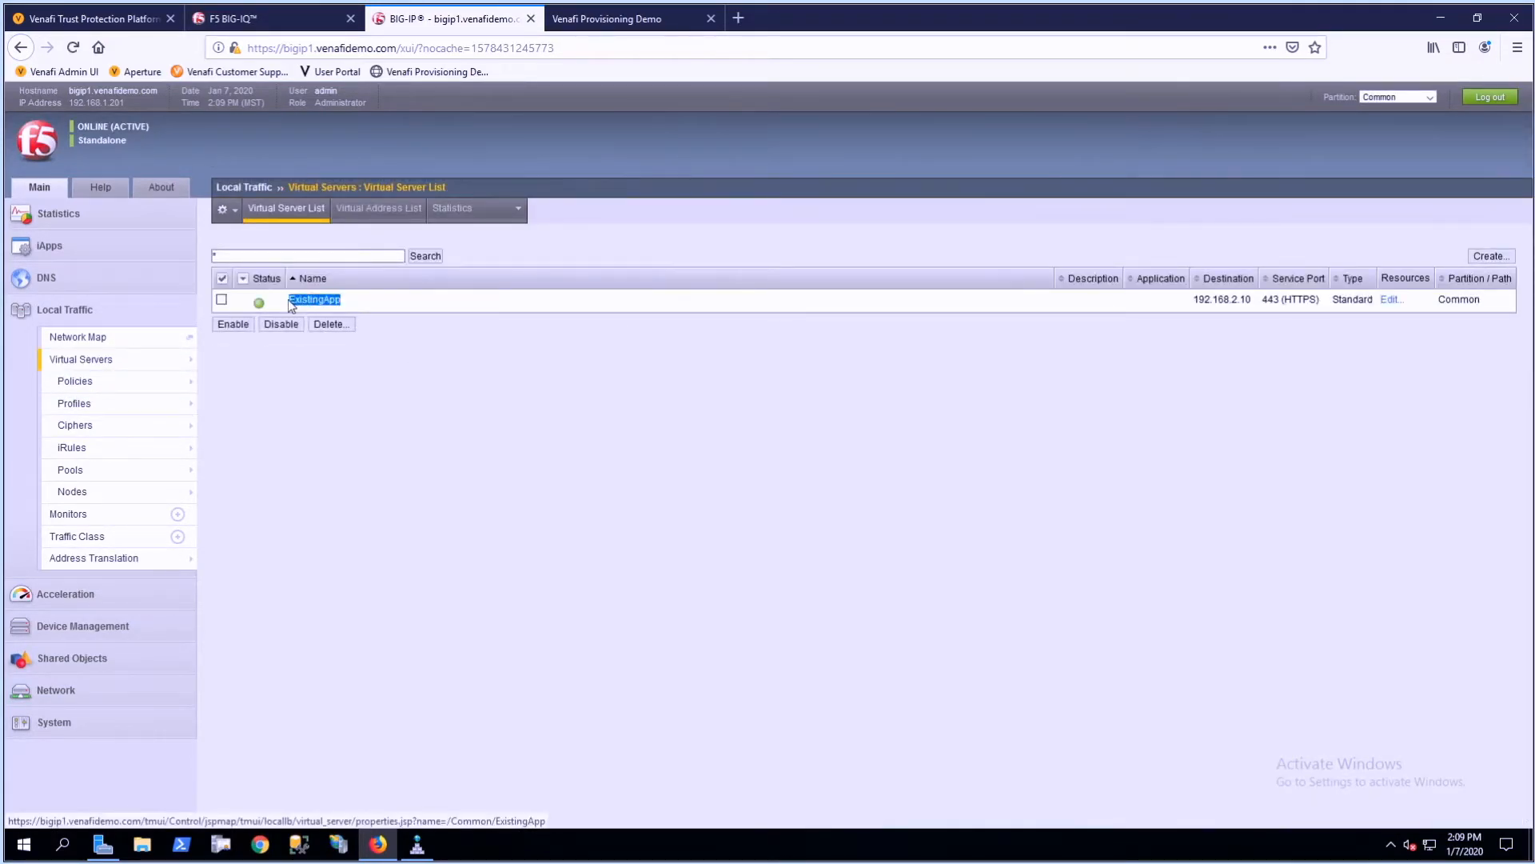
pyautogui.click(473, 308)
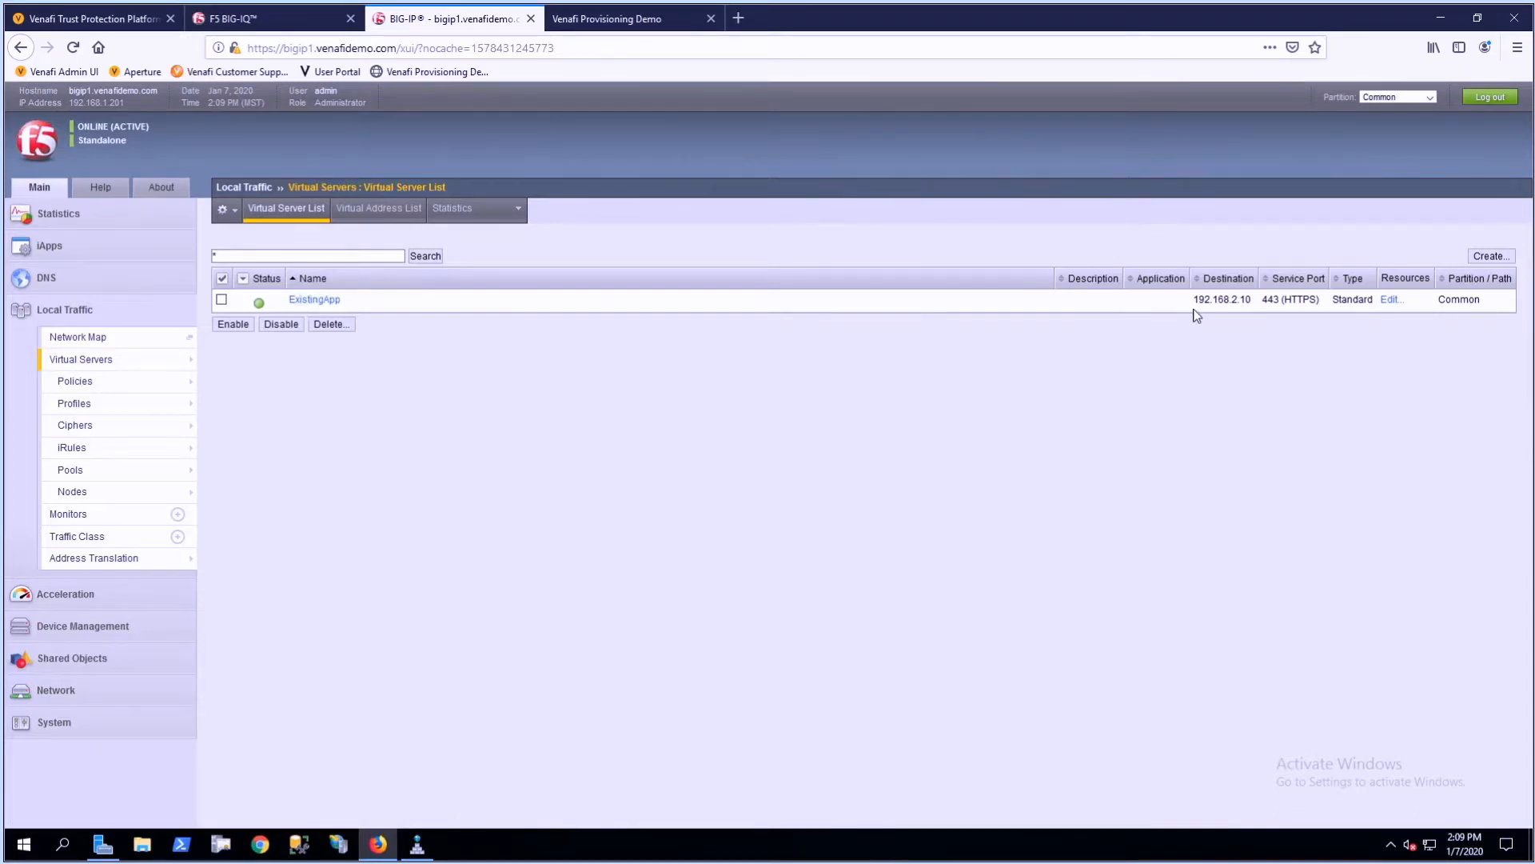
pyautogui.moveTo(1196, 304); pyautogui.dragTo(1262, 304)
pyautogui.click(908, 366)
# - Switch to the Venafi Provisioning Demo page and check that its address matches the virtual server's destination
pyautogui.click(618, 22)
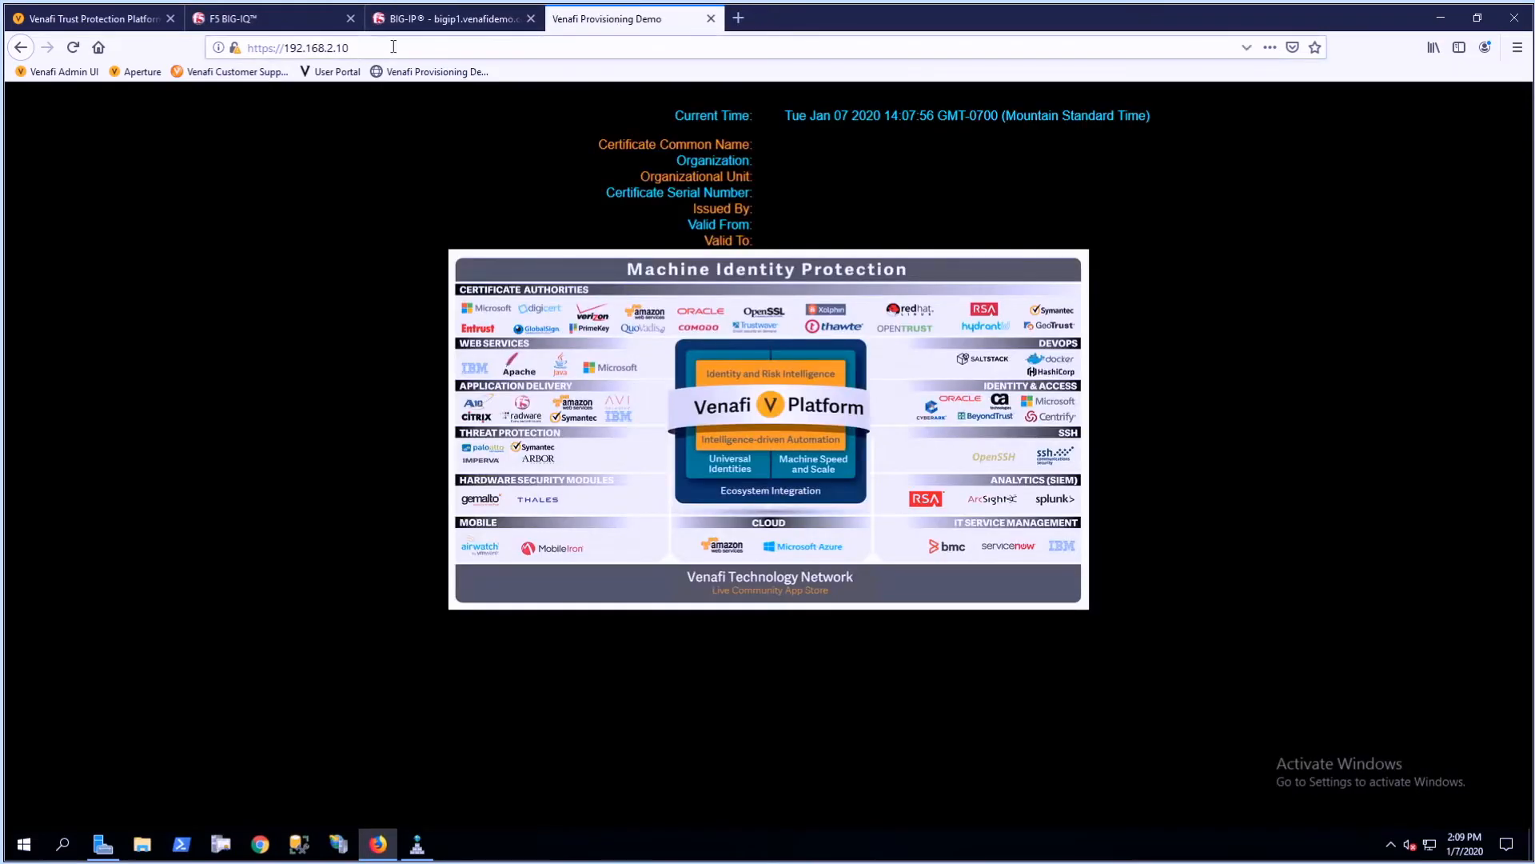
pyautogui.moveTo(419, 48); pyautogui.dragTo(240, 50)
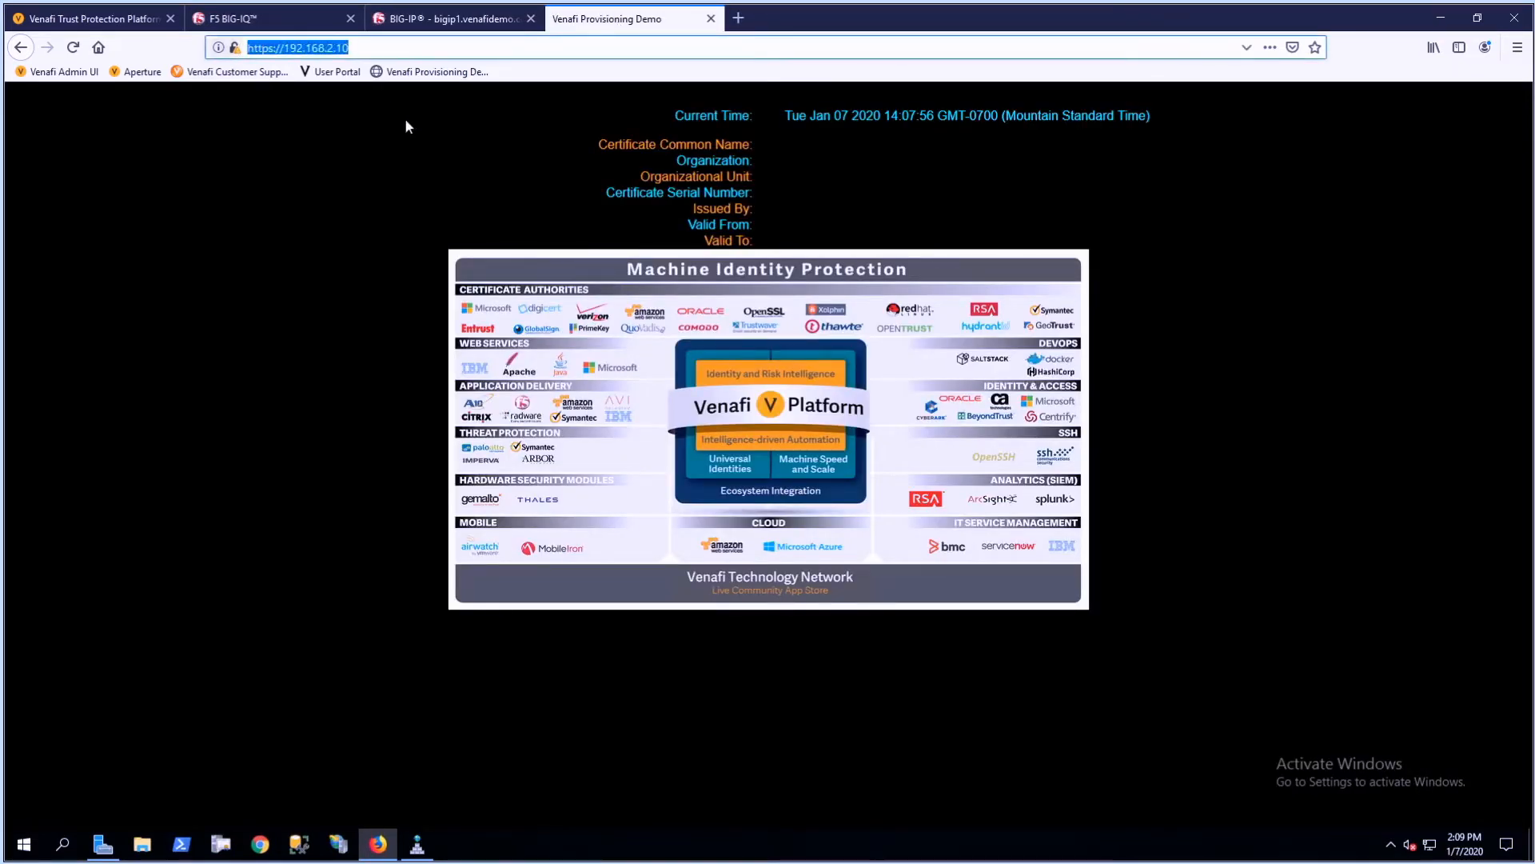
pyautogui.click(252, 112)
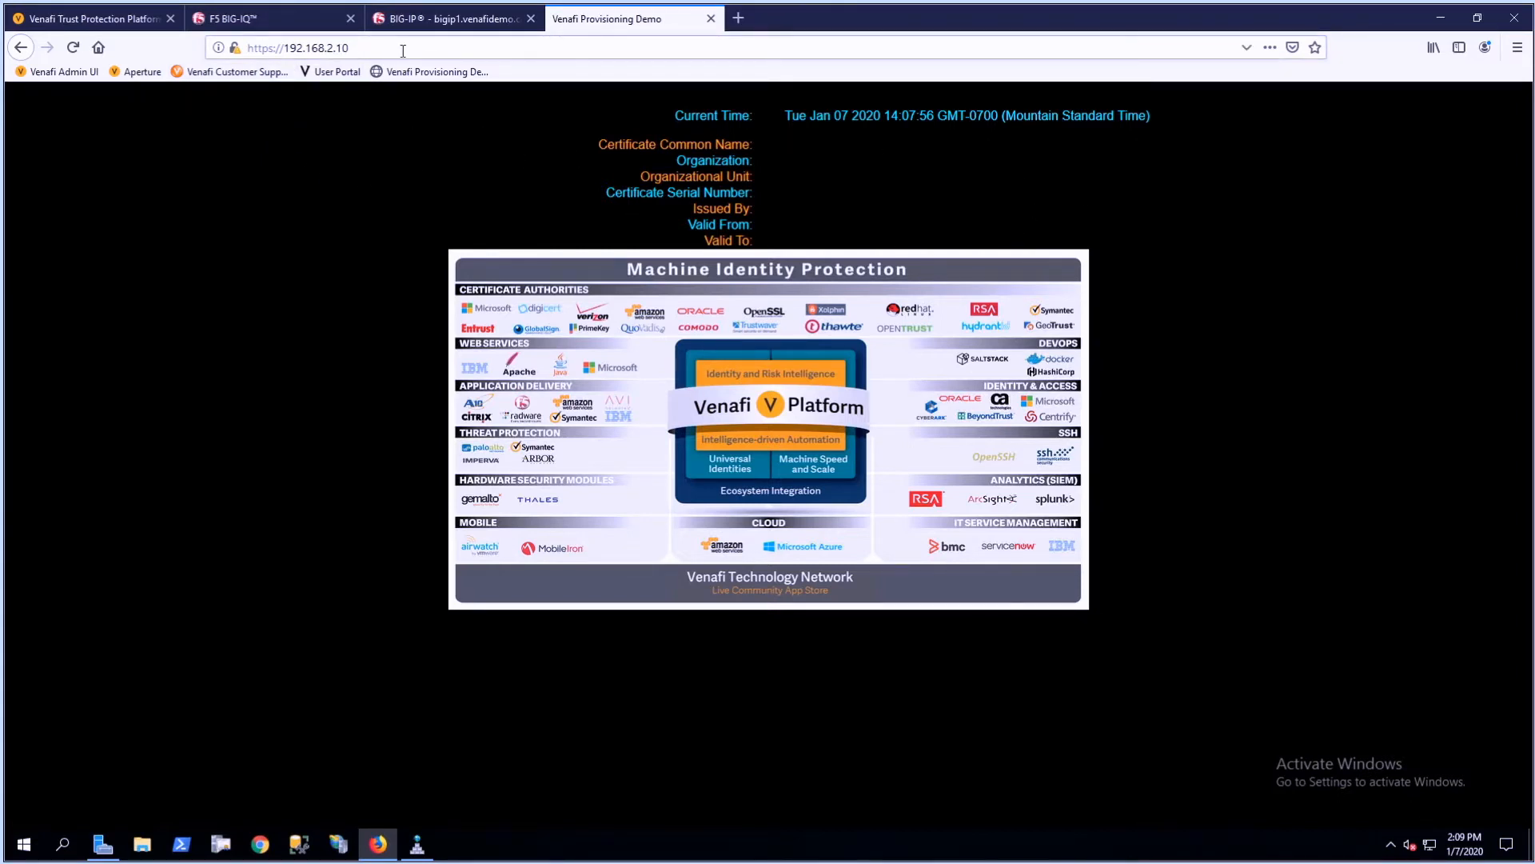
# - View the demo site's certificate from its connection security details, check the issued-to common name, and close the certificate and page information
pyautogui.click(234, 49)
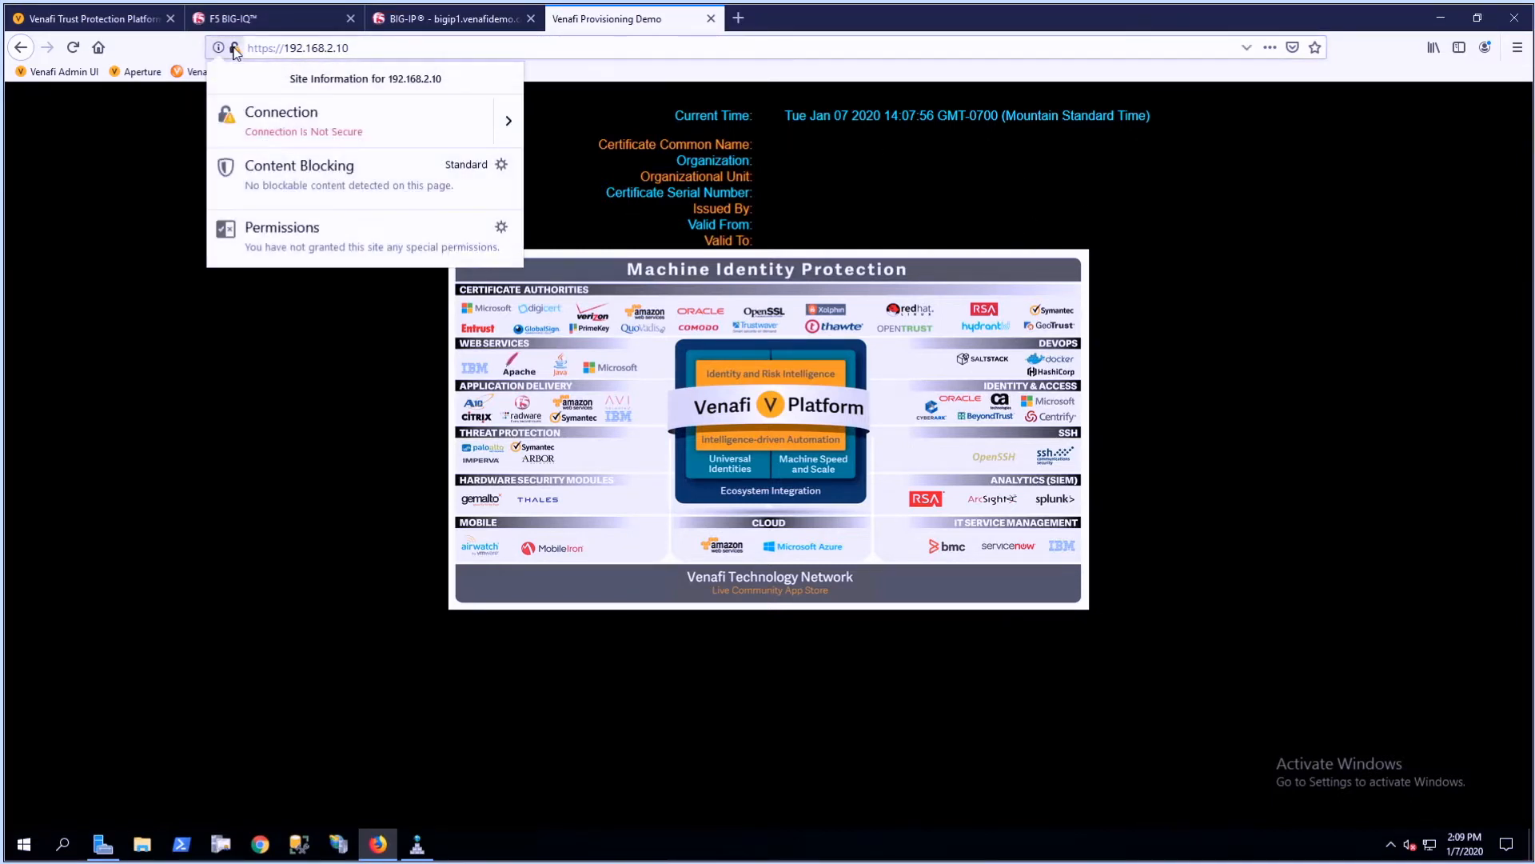
pyautogui.click(512, 122)
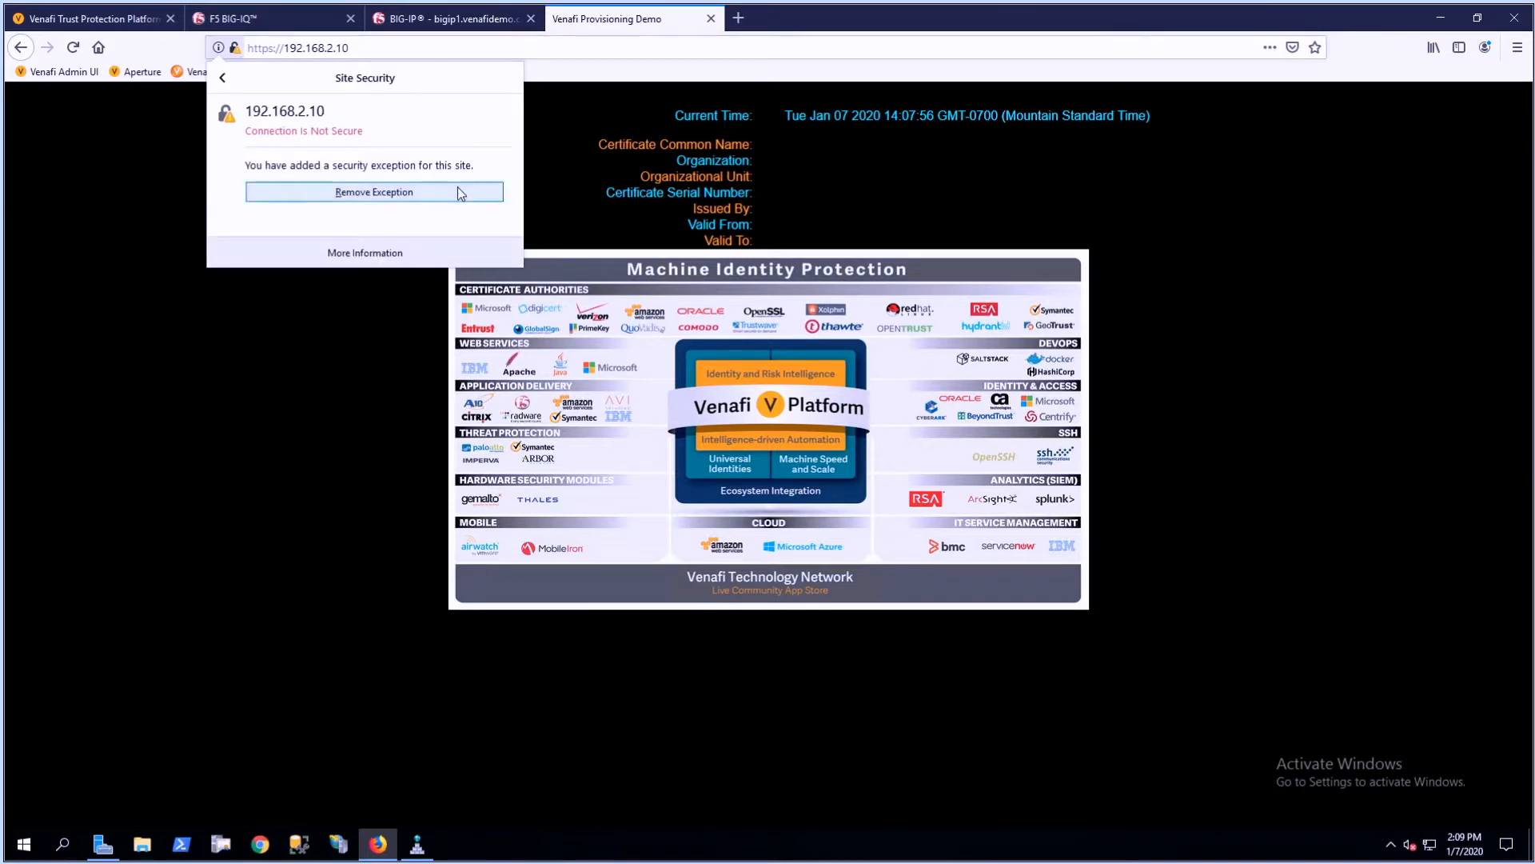
pyautogui.click(401, 246)
pyautogui.click(448, 149)
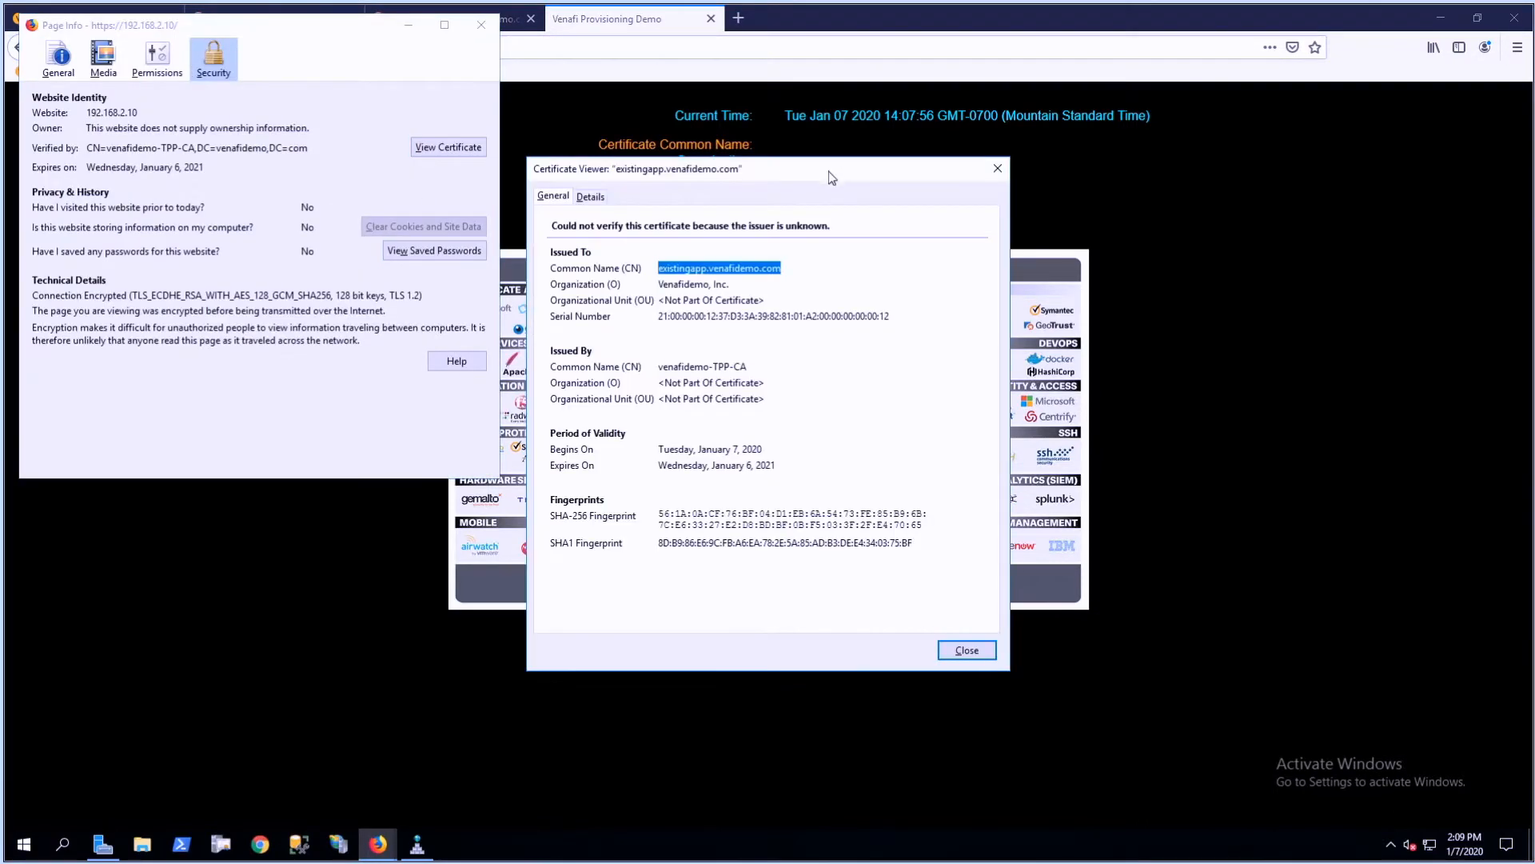
pyautogui.click(761, 269)
pyautogui.moveTo(792, 268); pyautogui.dragTo(658, 270)
pyautogui.click(967, 650)
pyautogui.click(481, 25)
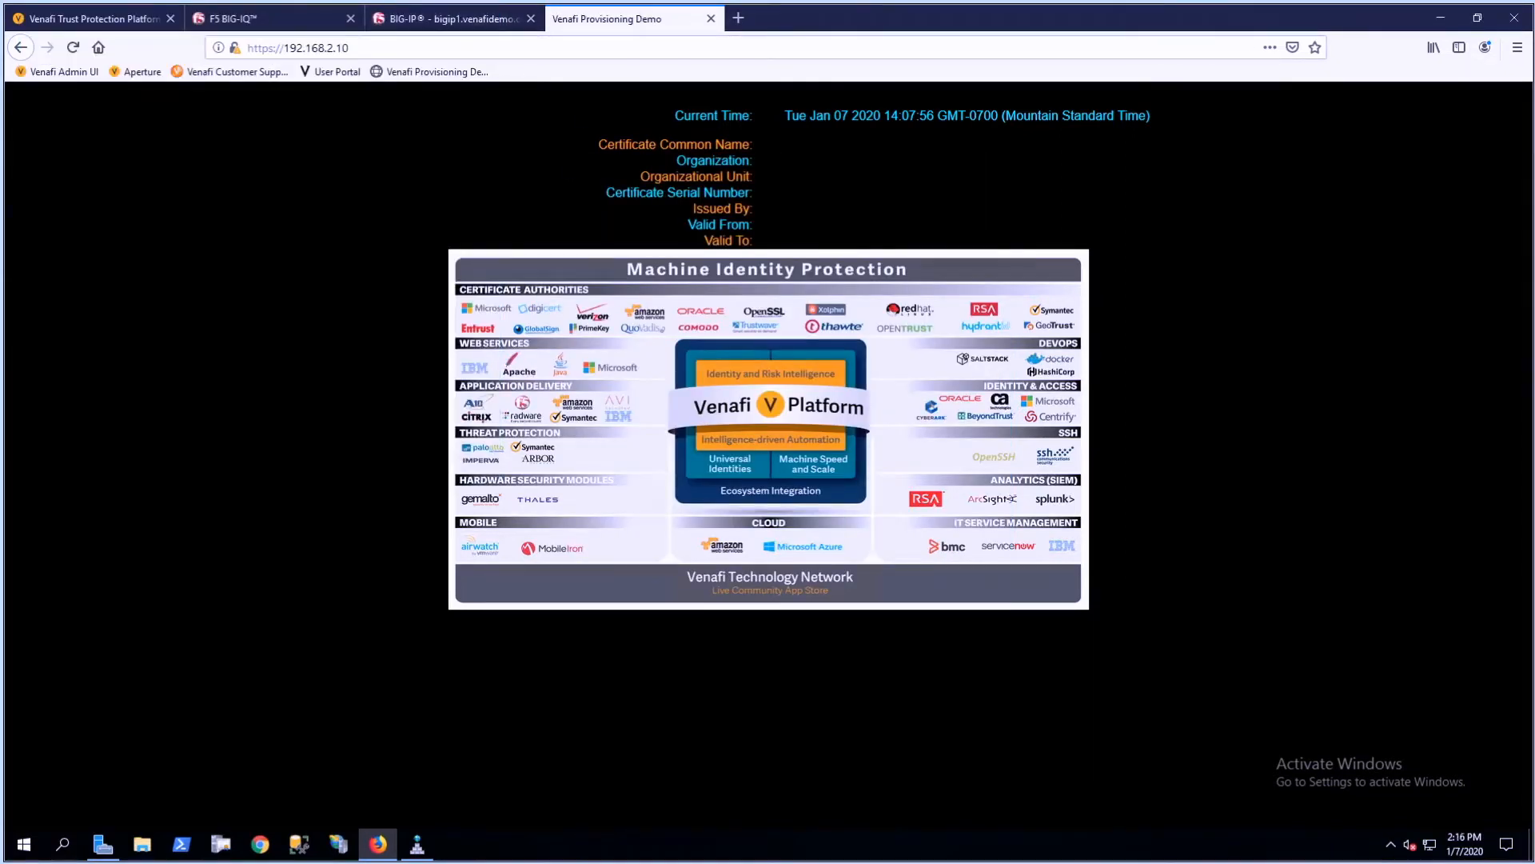
# - Switch to BIG-IQ and add a single BIG-IP device with IP address 192.168.1.201, entering the device's admin password
pyautogui.click(279, 26)
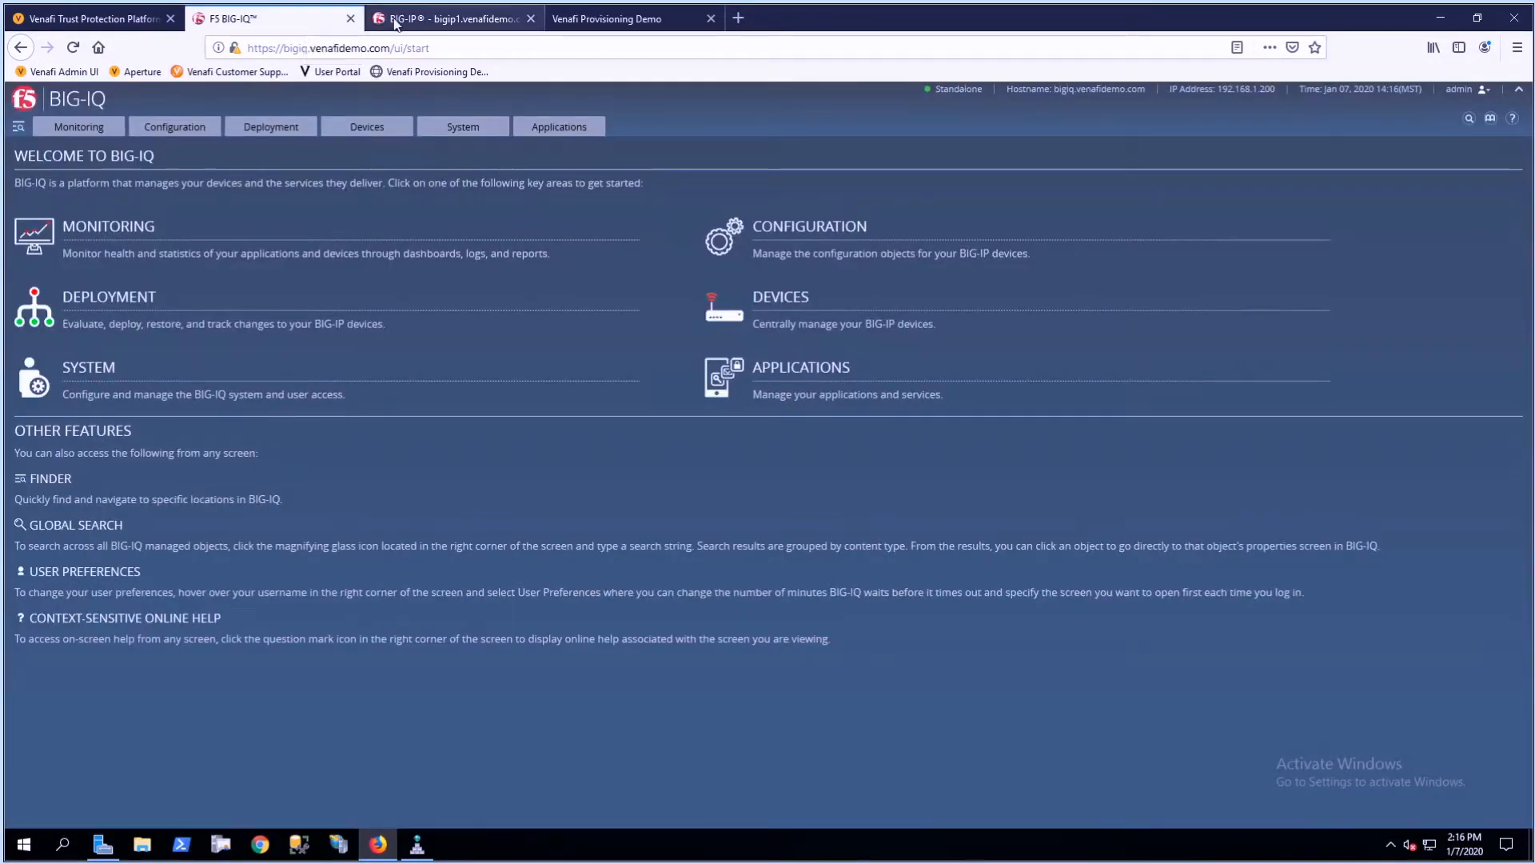
pyautogui.click(367, 127)
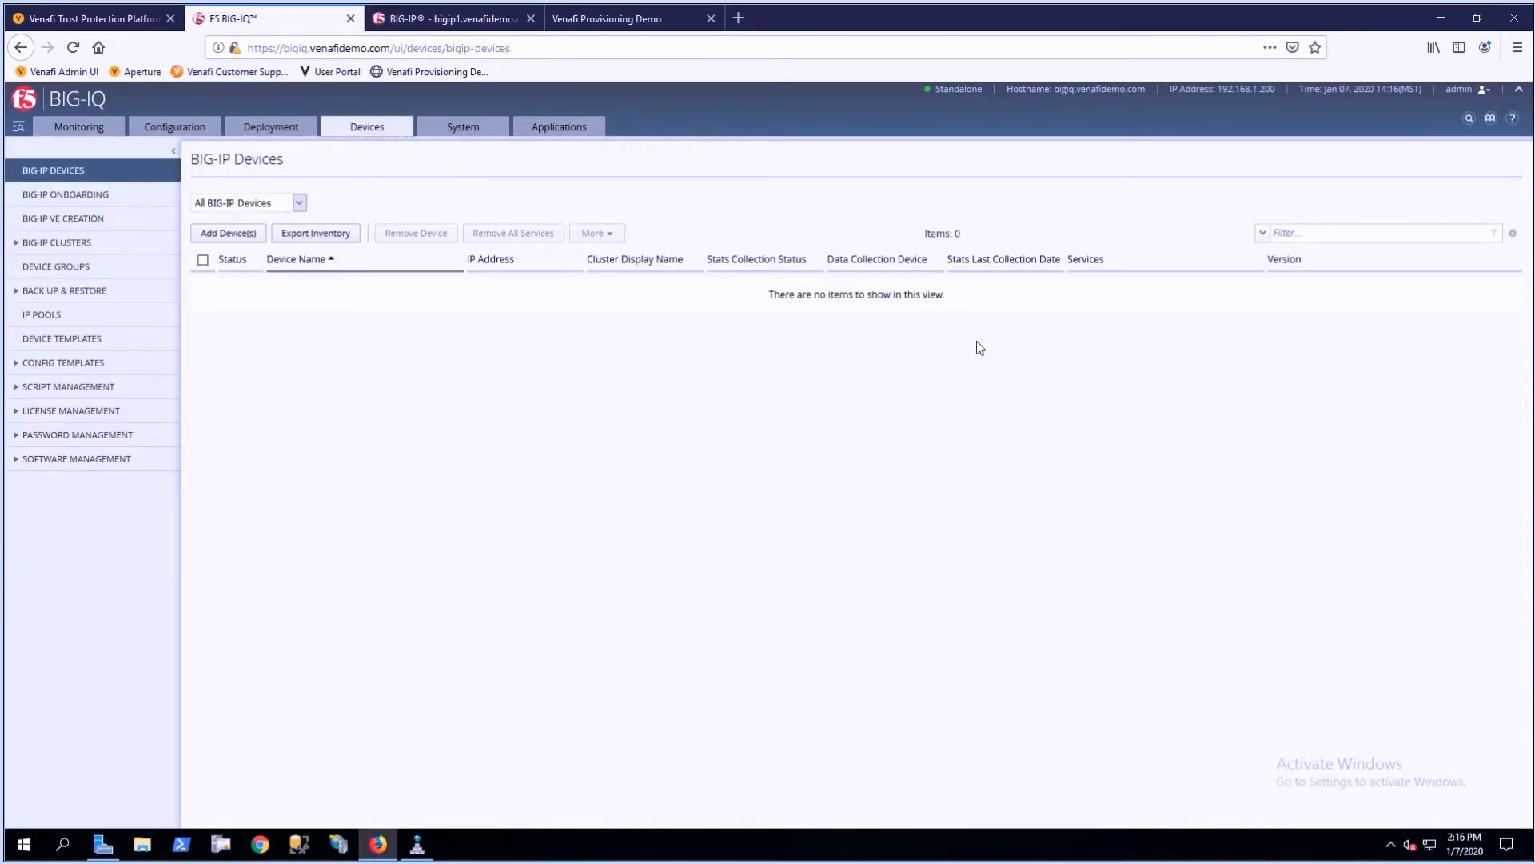
pyautogui.click(232, 232)
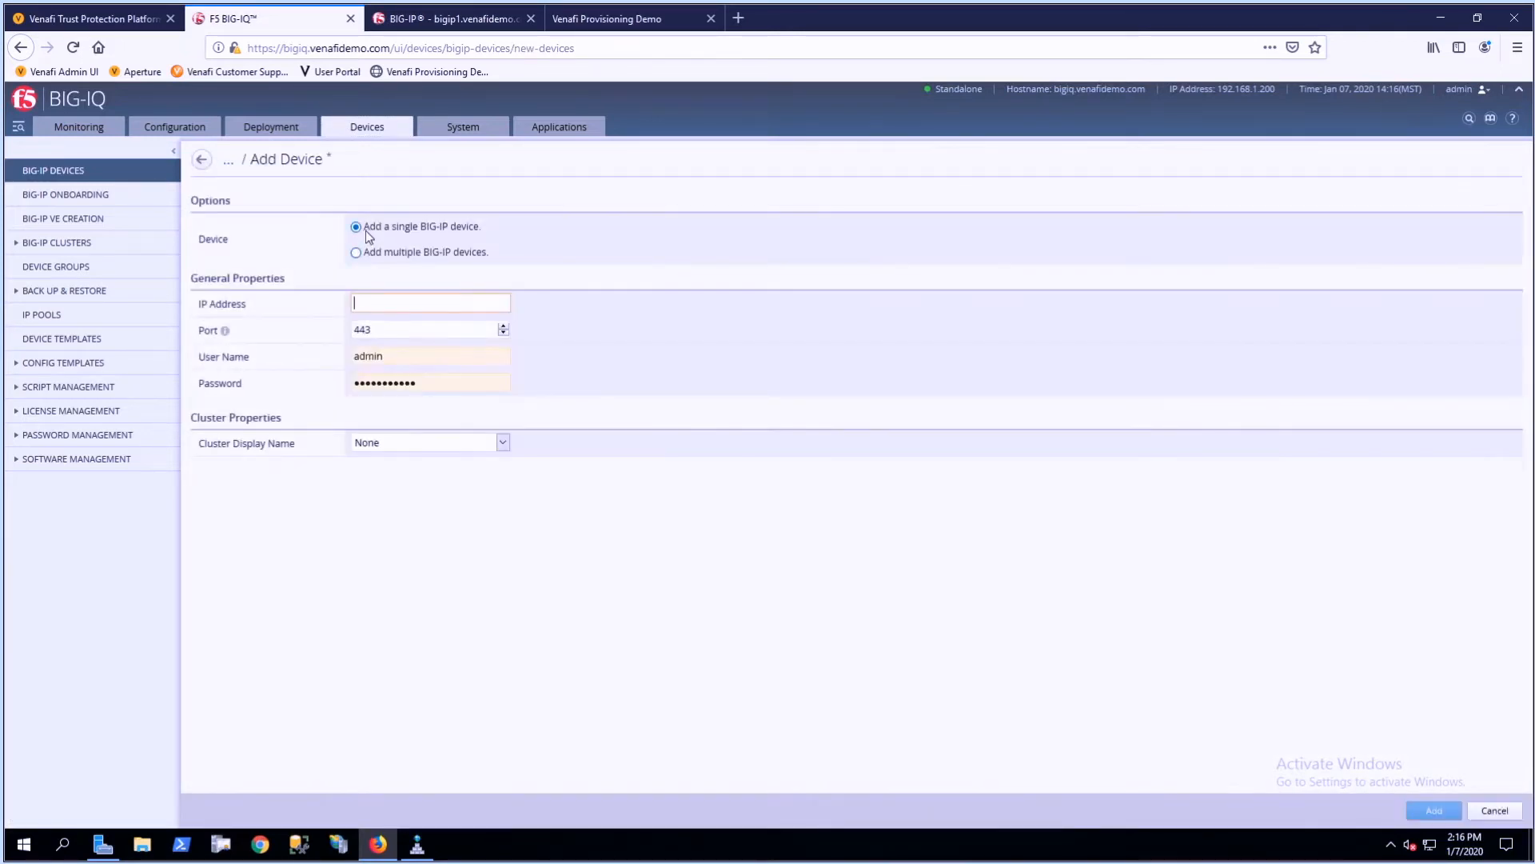
pyautogui.write('192.168.1.201')
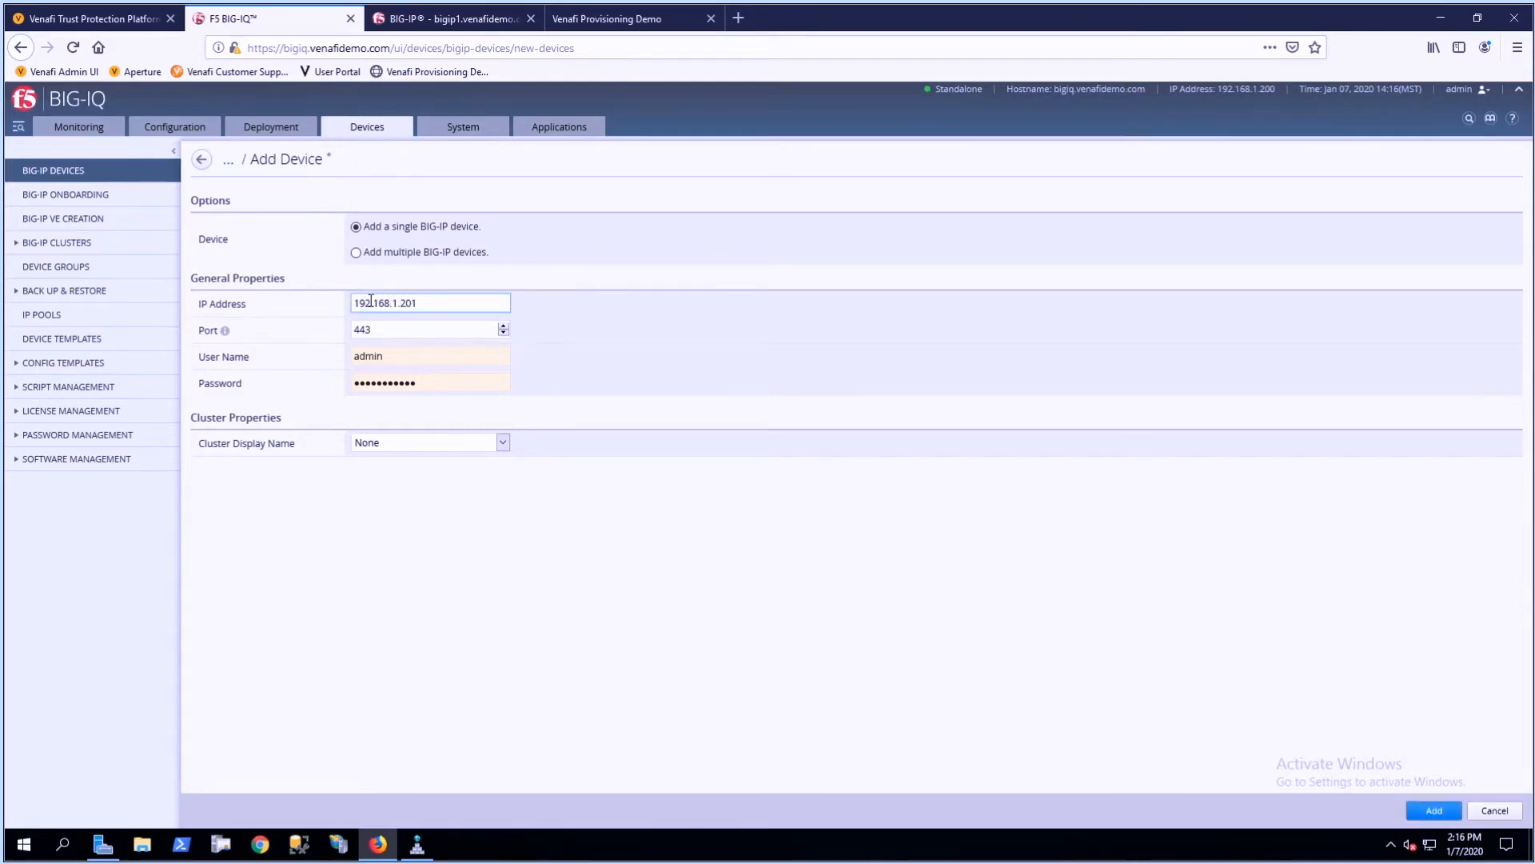
pyautogui.moveTo(439, 388); pyautogui.dragTo(307, 389)
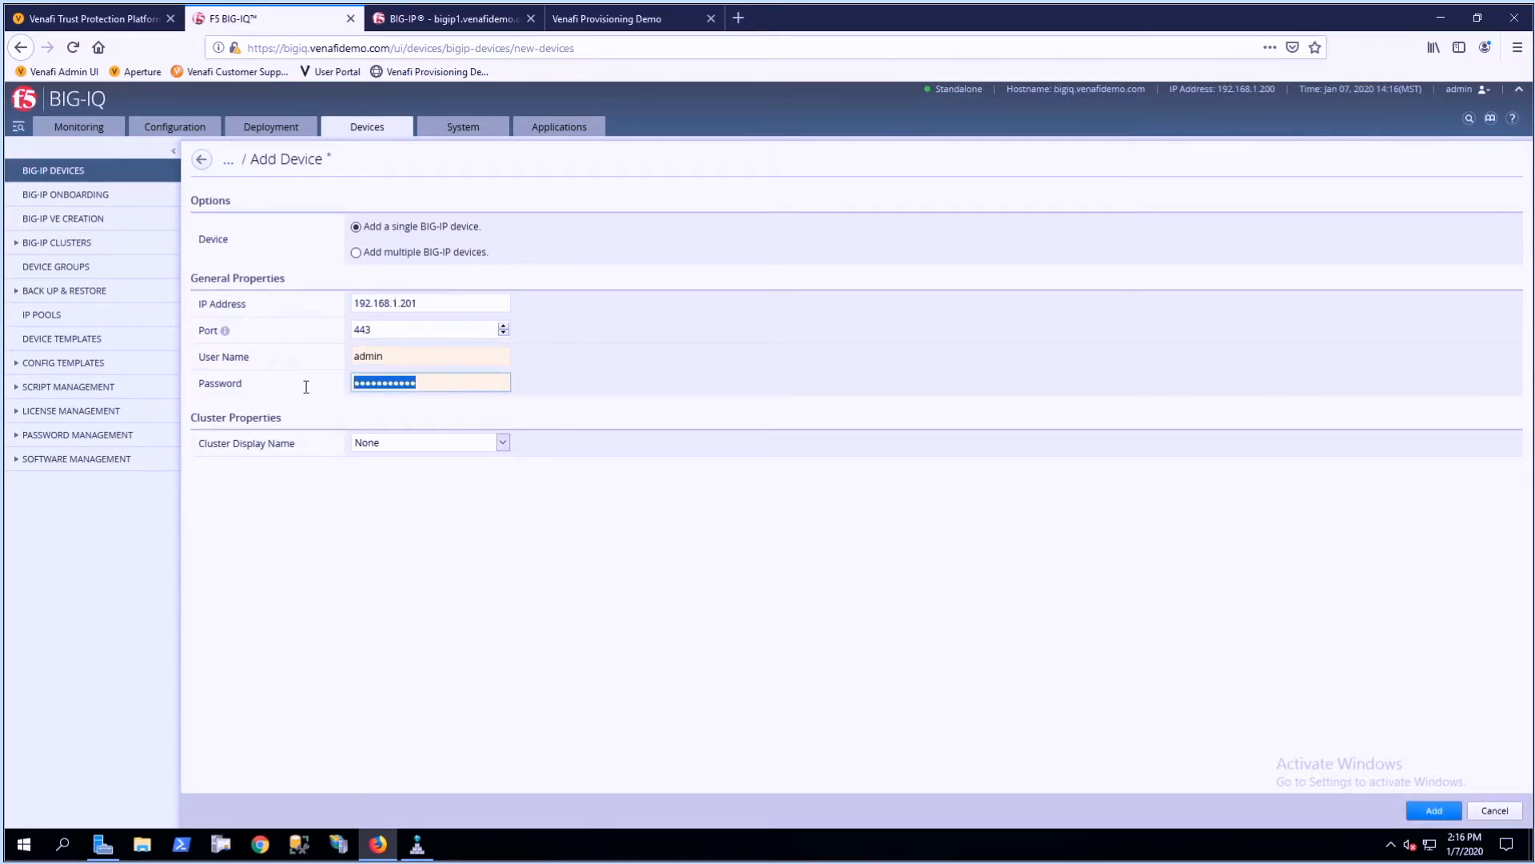
pyautogui.write('admi')
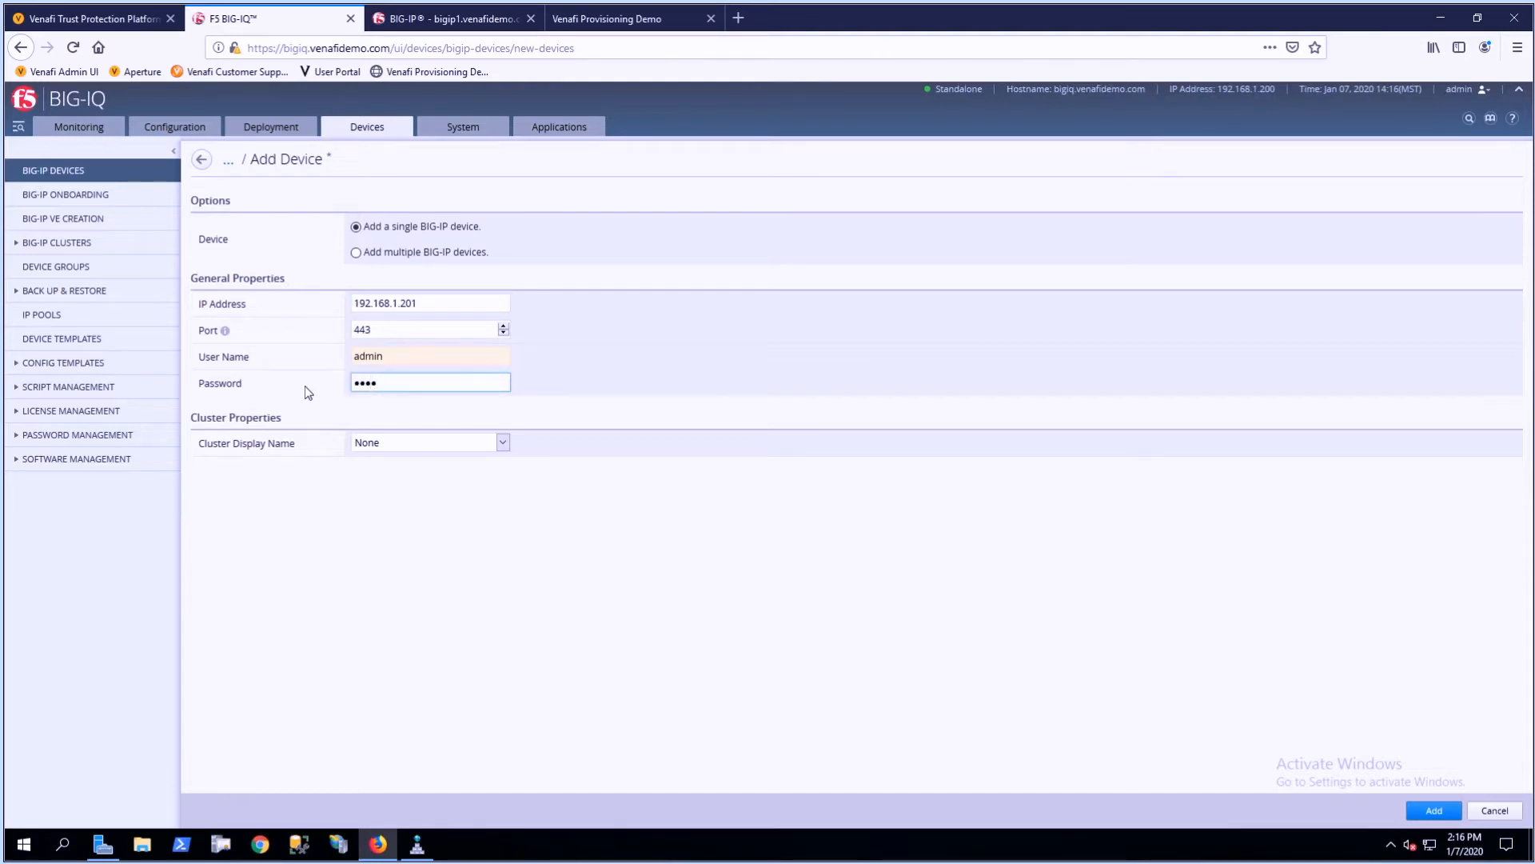
pyautogui.write('n12')
pyautogui.click(1435, 810)
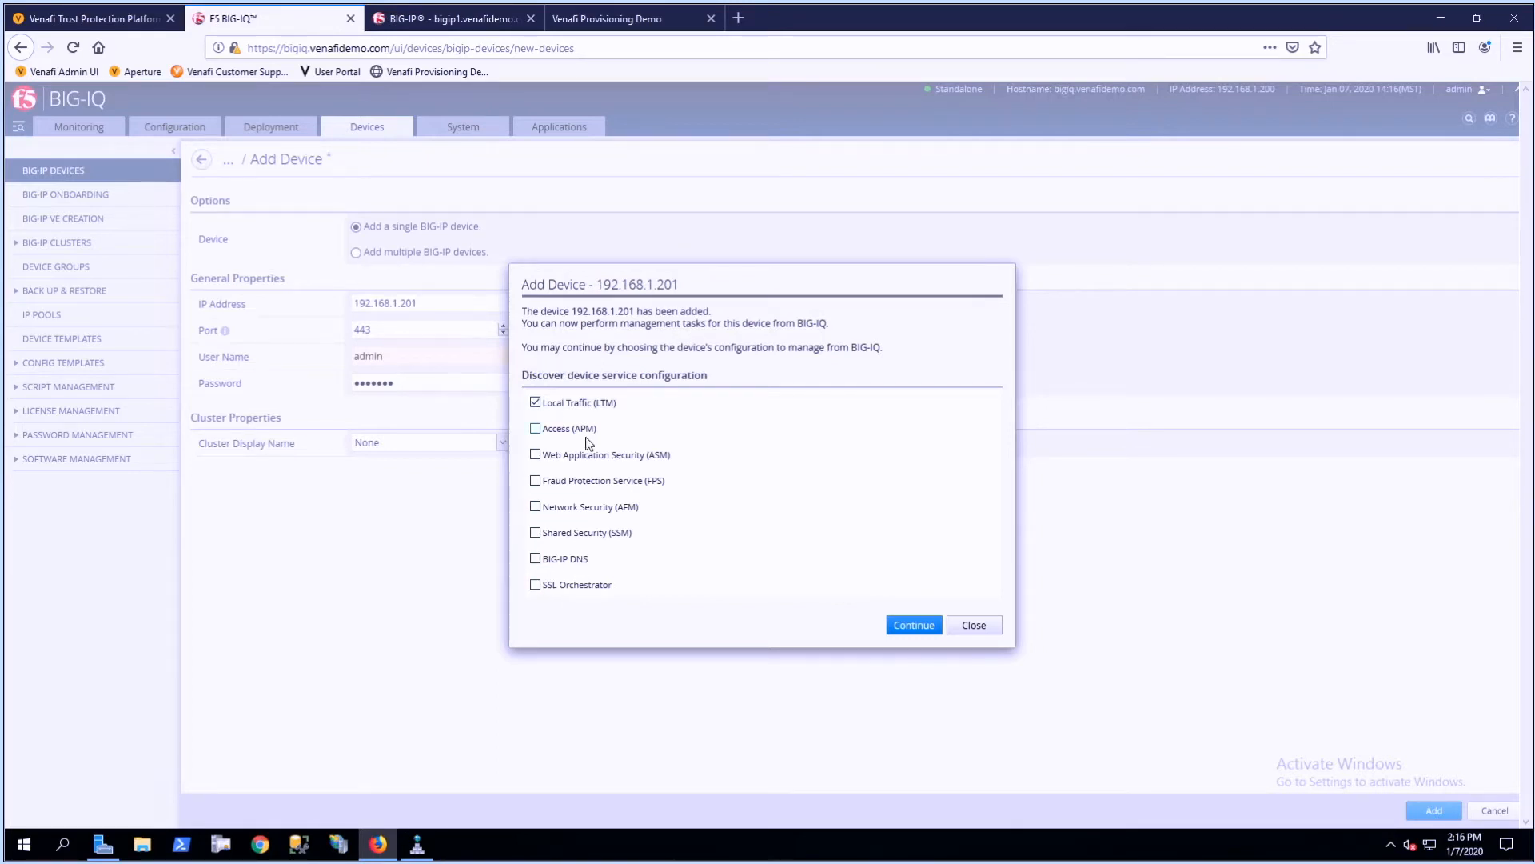
# - Discover the new device's Local Traffic (LTM) service and import its configuration without creating a snapshot
pyautogui.click(909, 623)
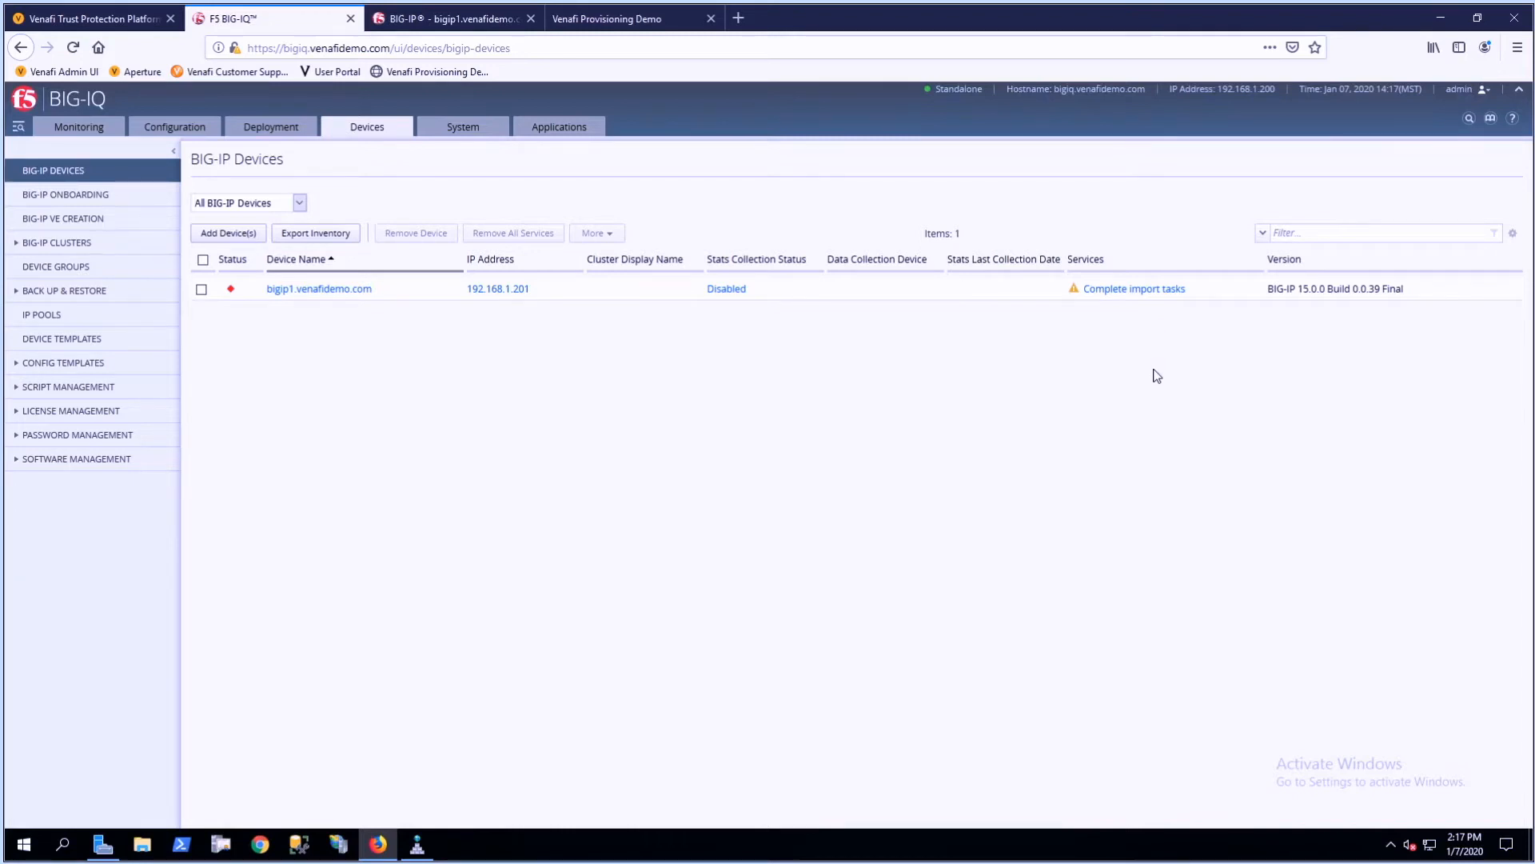
pyautogui.click(1117, 296)
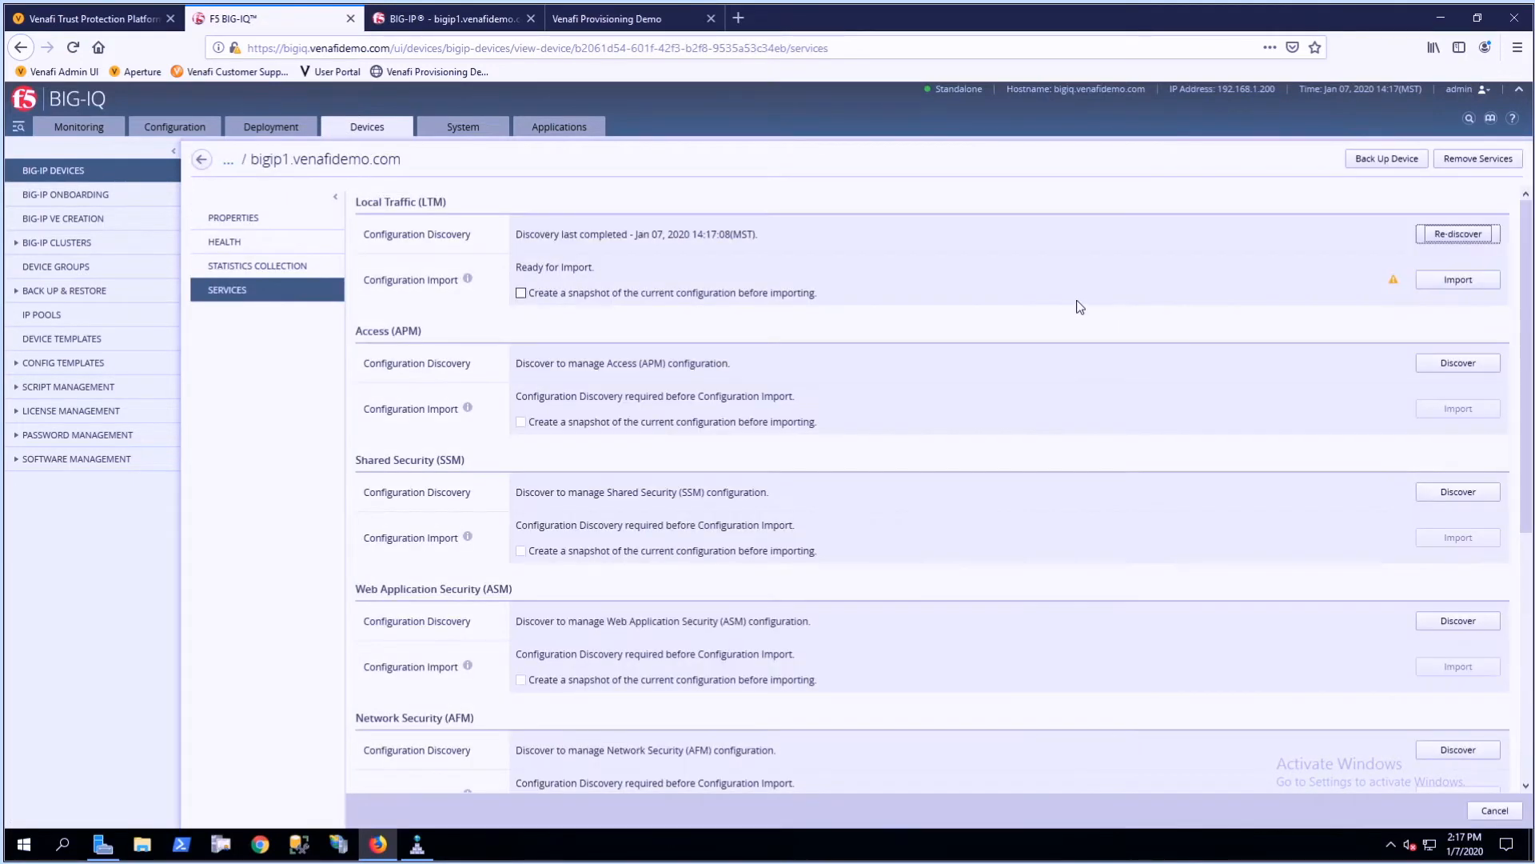
pyautogui.click(1456, 283)
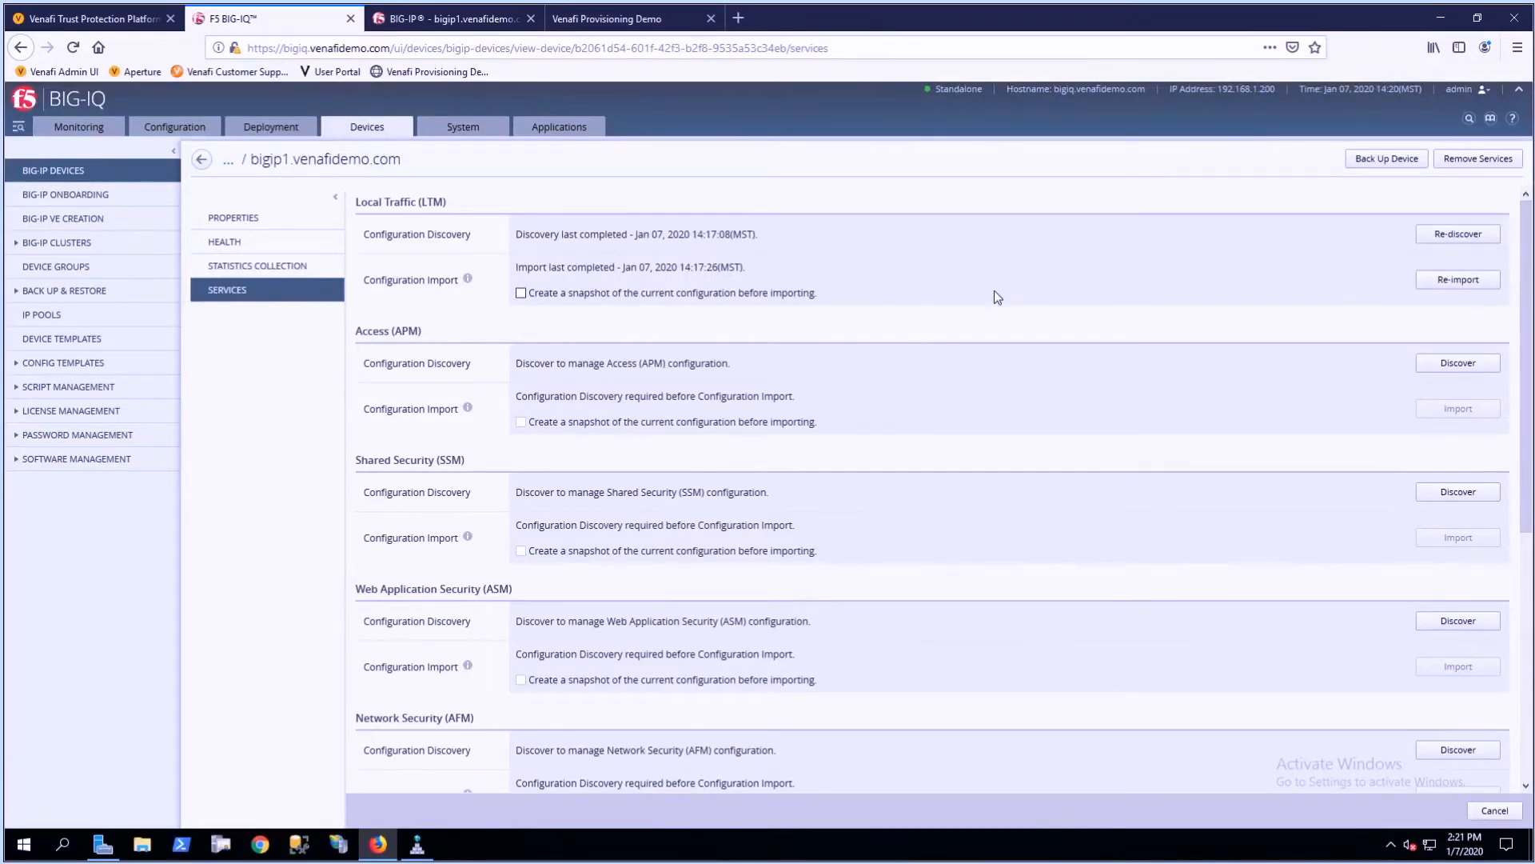
pyautogui.click(172, 131)
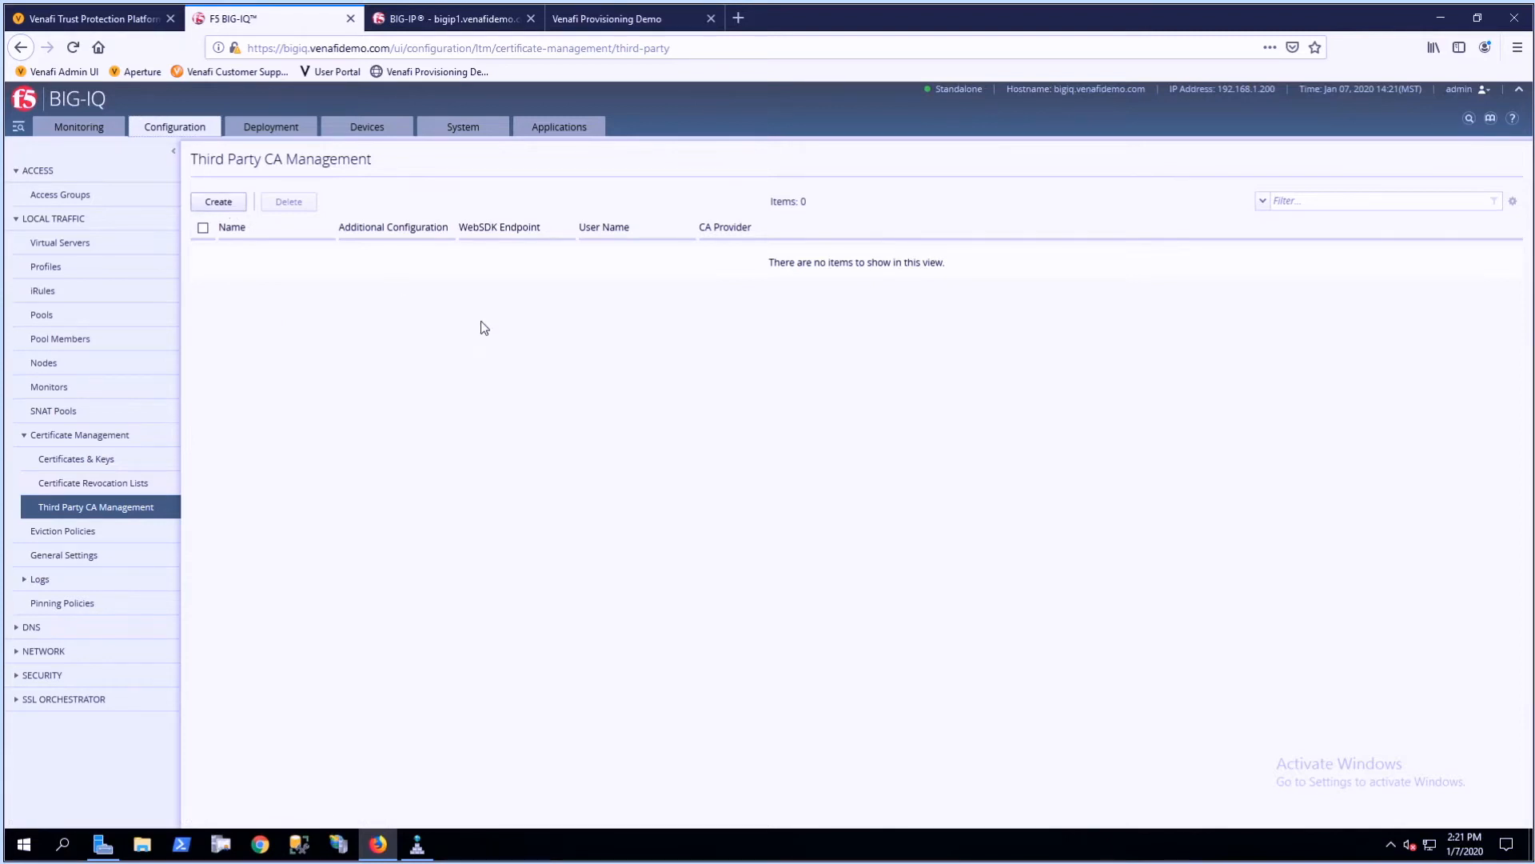
pyautogui.click(503, 201)
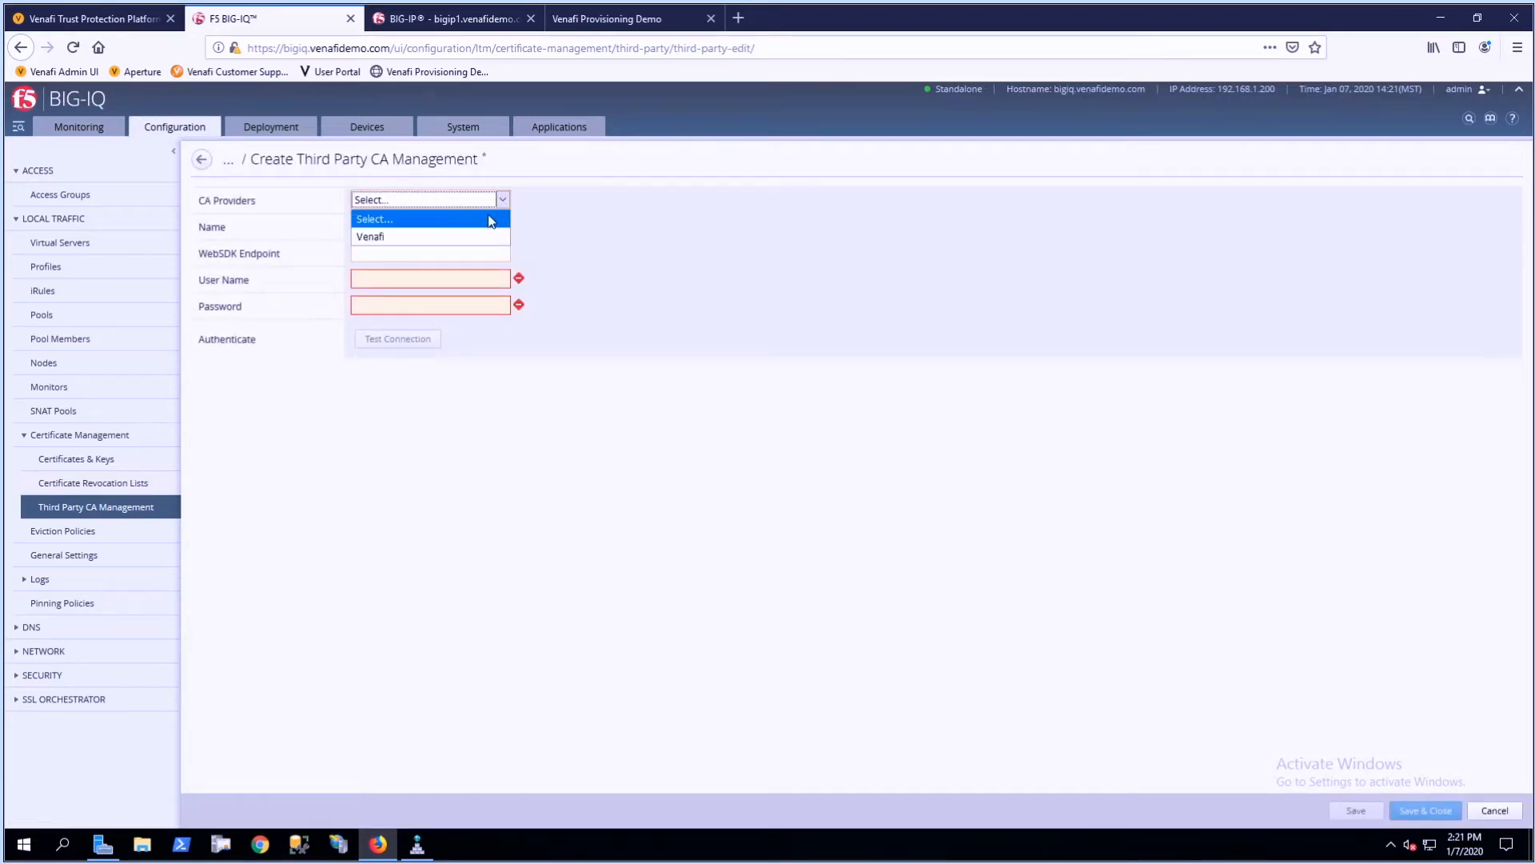
pyautogui.click(402, 242)
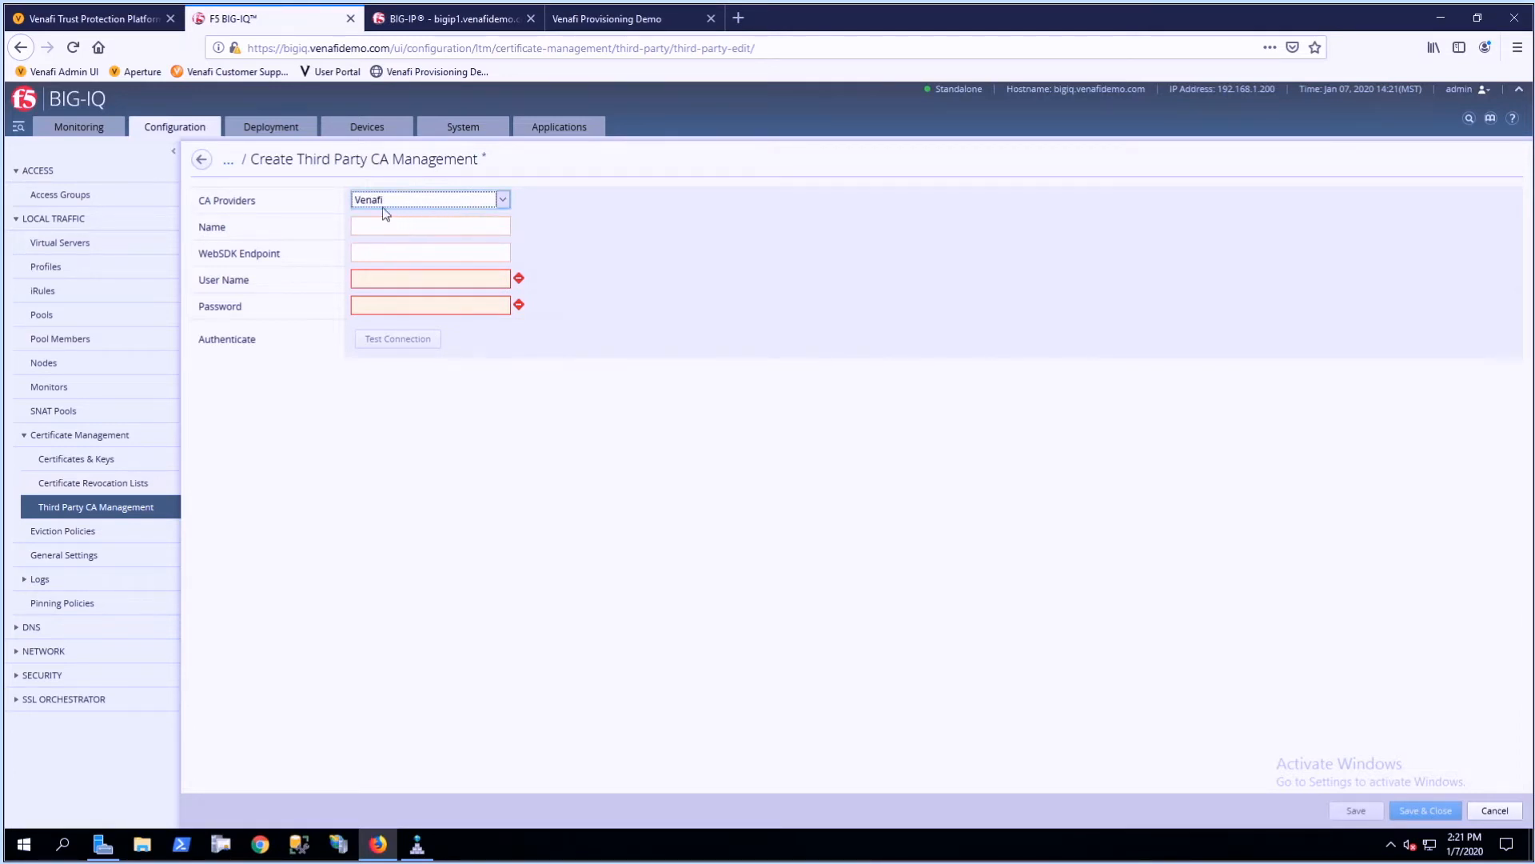
pyautogui.click(374, 225)
pyautogui.write('TPP')
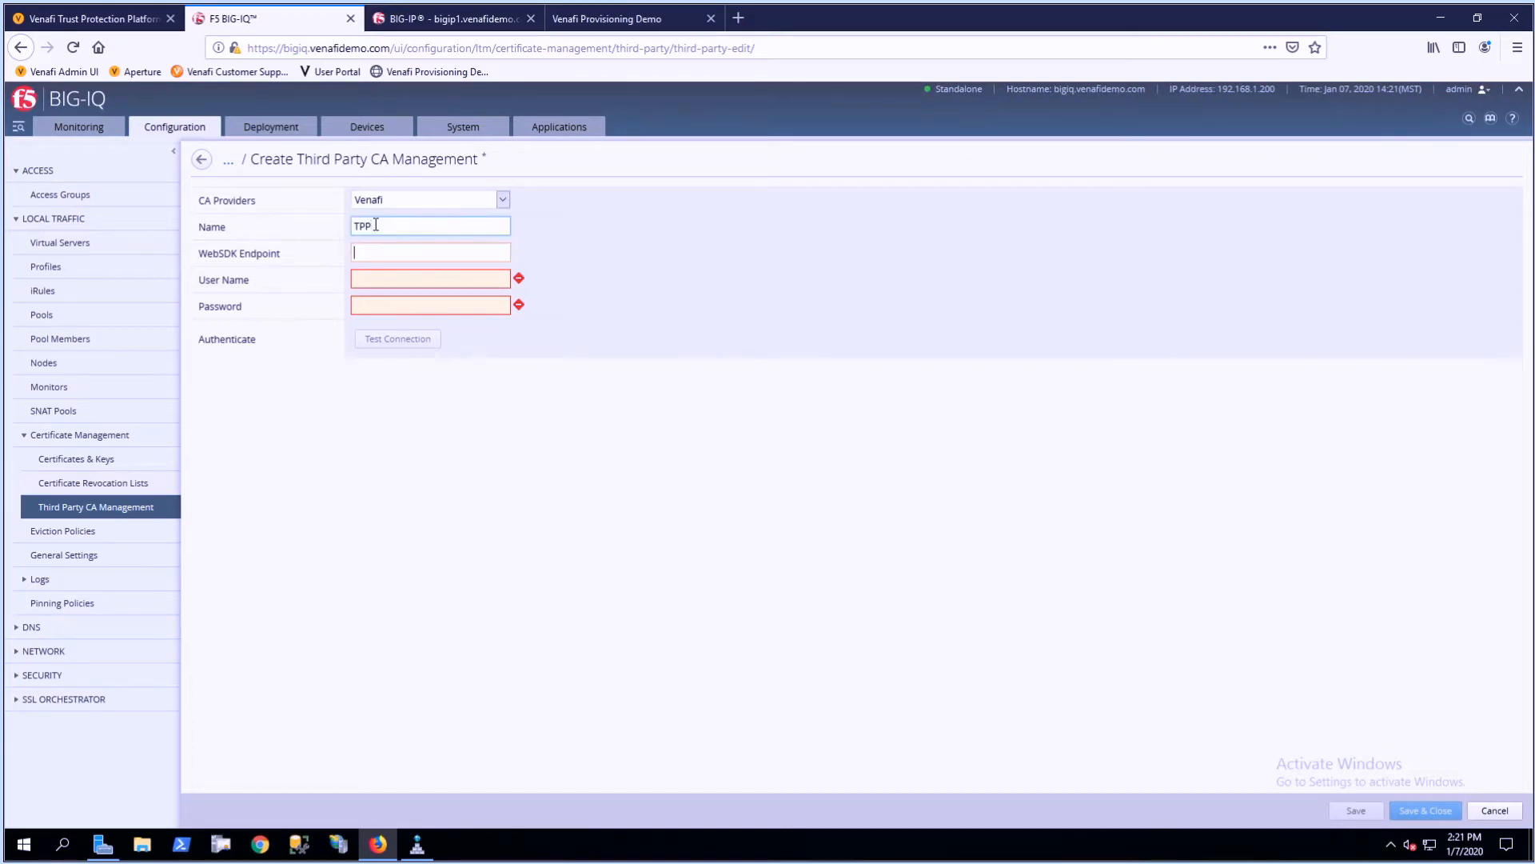
pyautogui.write('h')
# - Enter the user name tppadmin and the account password for the TPP provider, test the connection, and save and close the entry
pyautogui.click(434, 272)
pyautogui.click(435, 277)
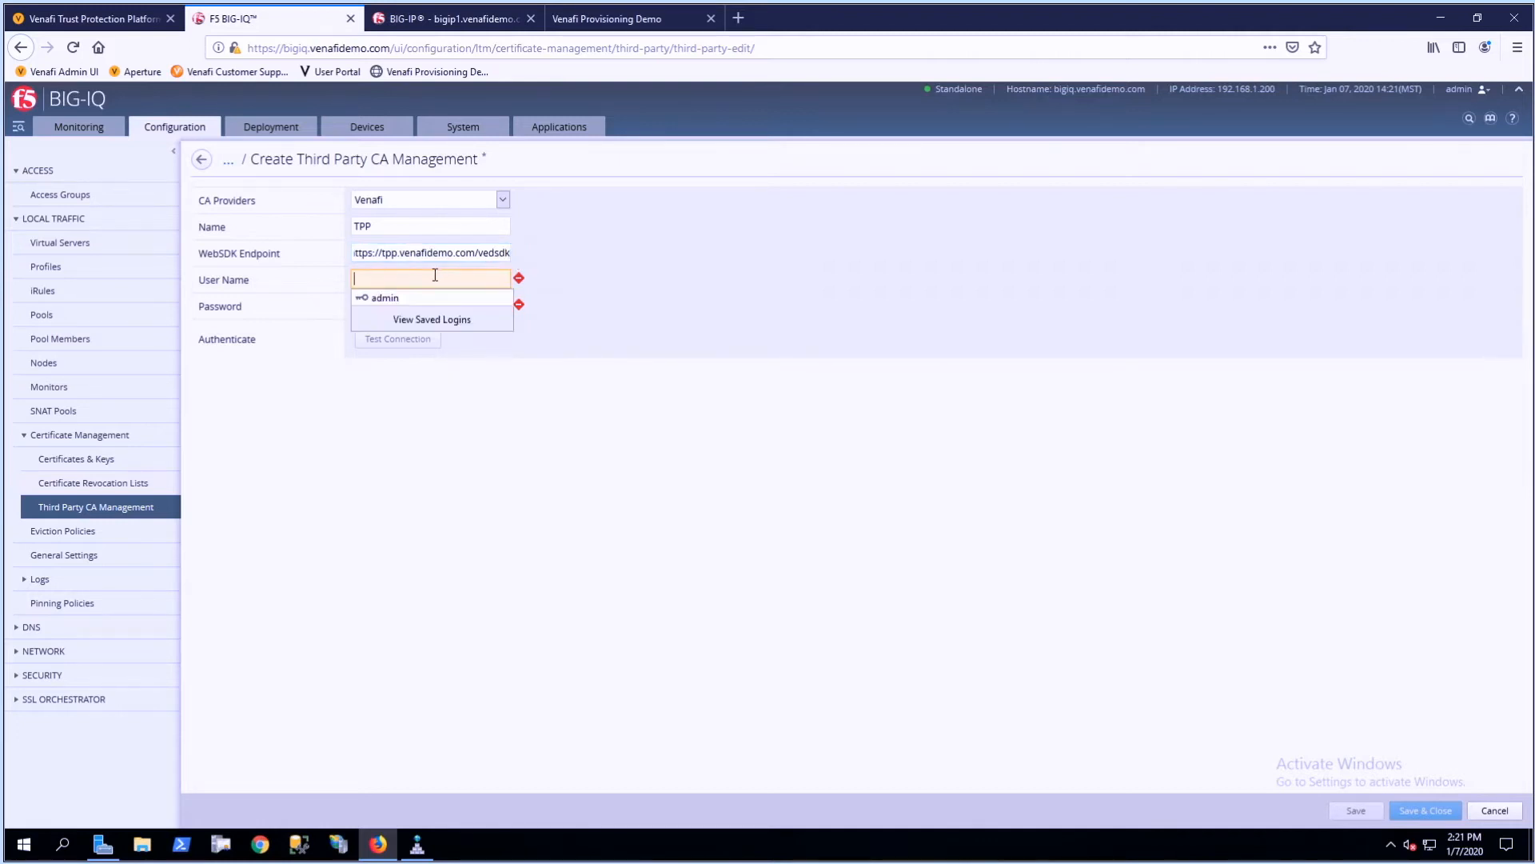
pyautogui.write('tpp')
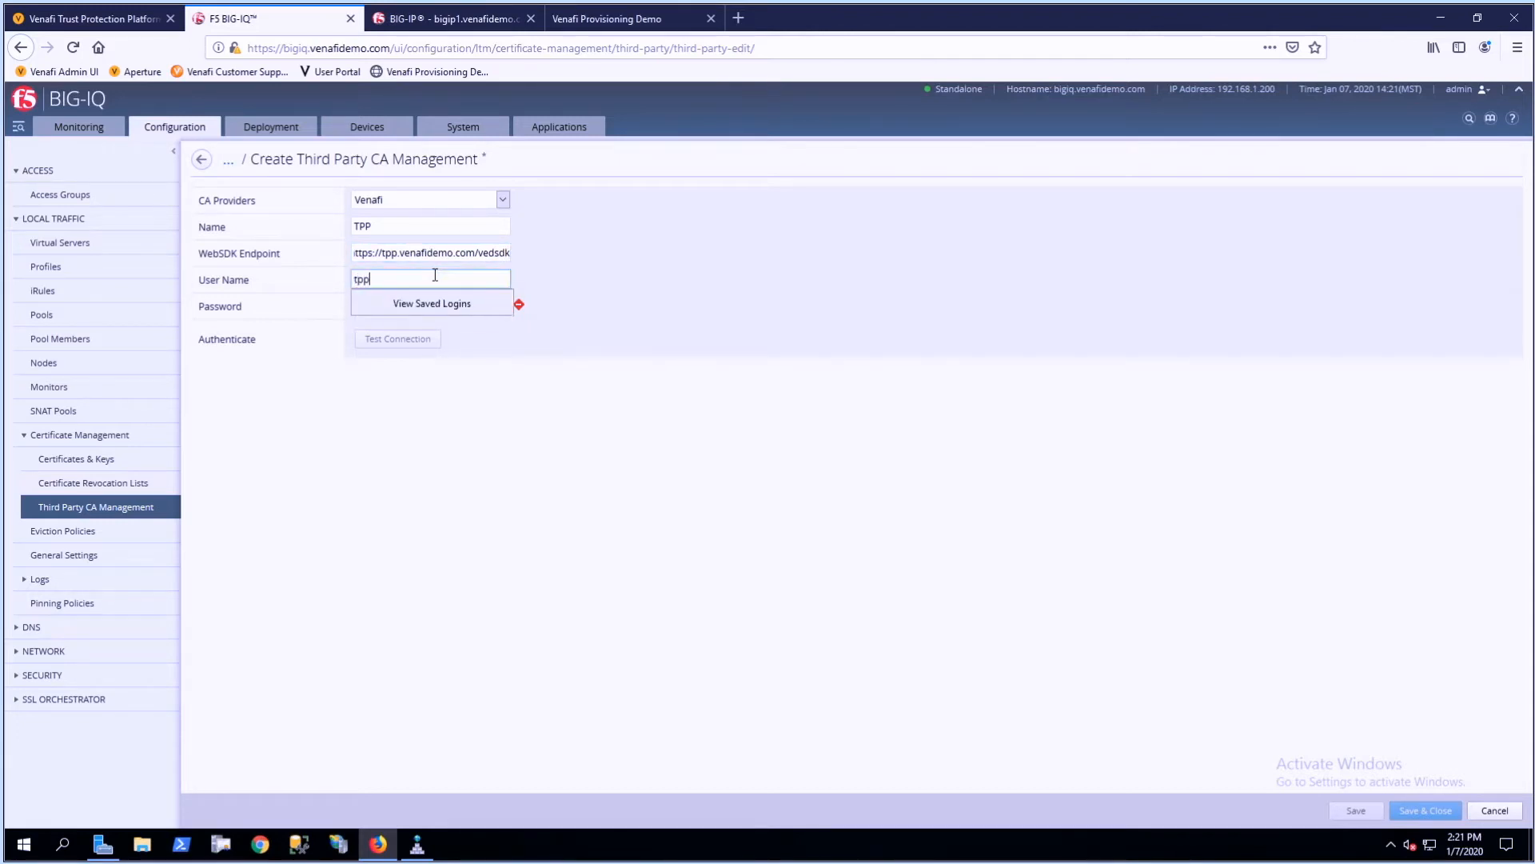
pyautogui.write('admin')
pyautogui.press('Tab')
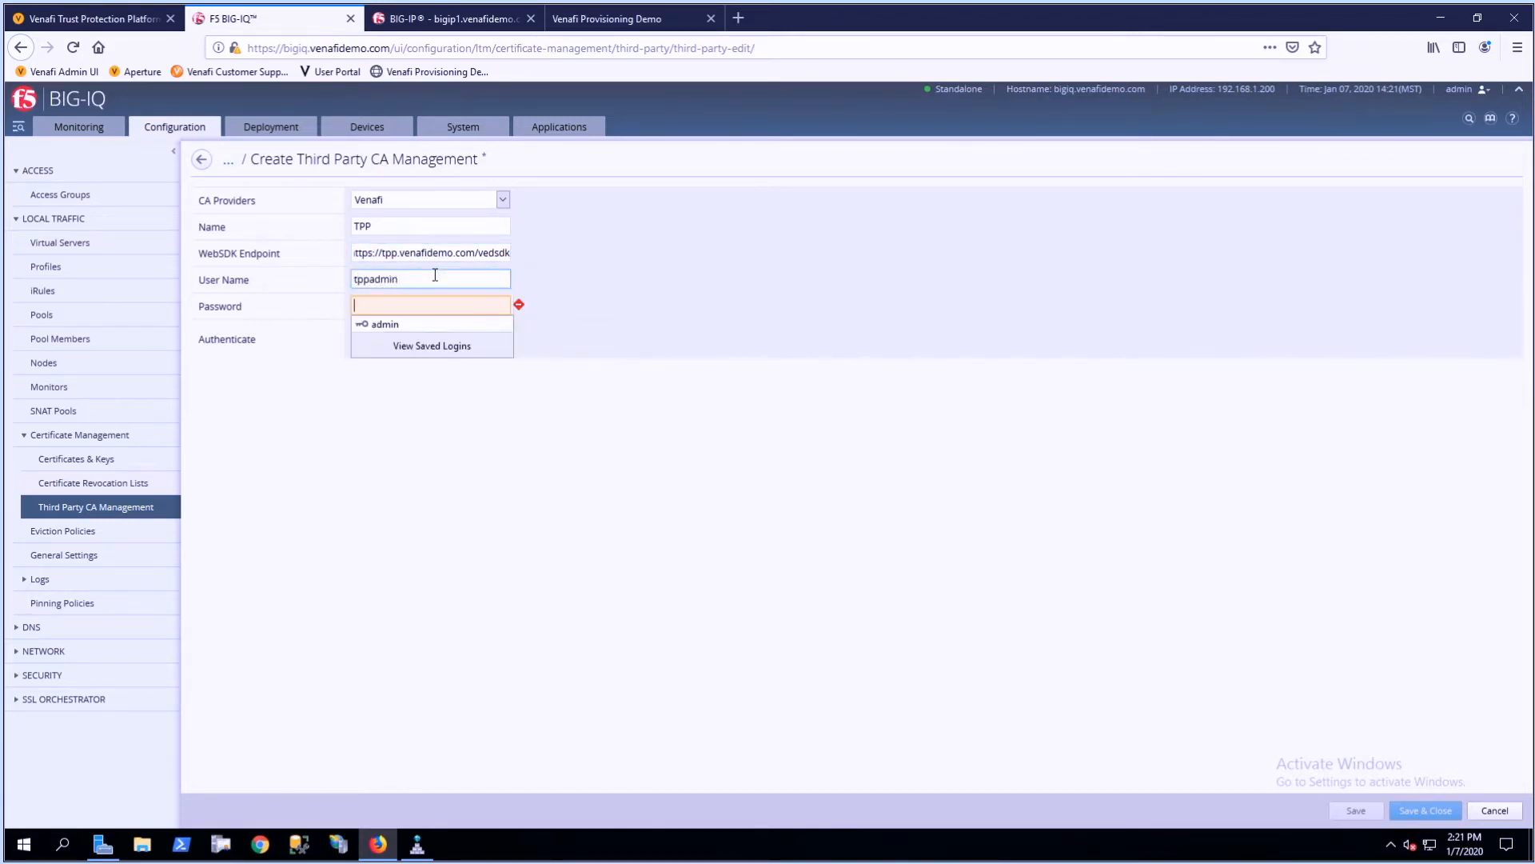
pyautogui.write('admin')
pyautogui.write('••••••')
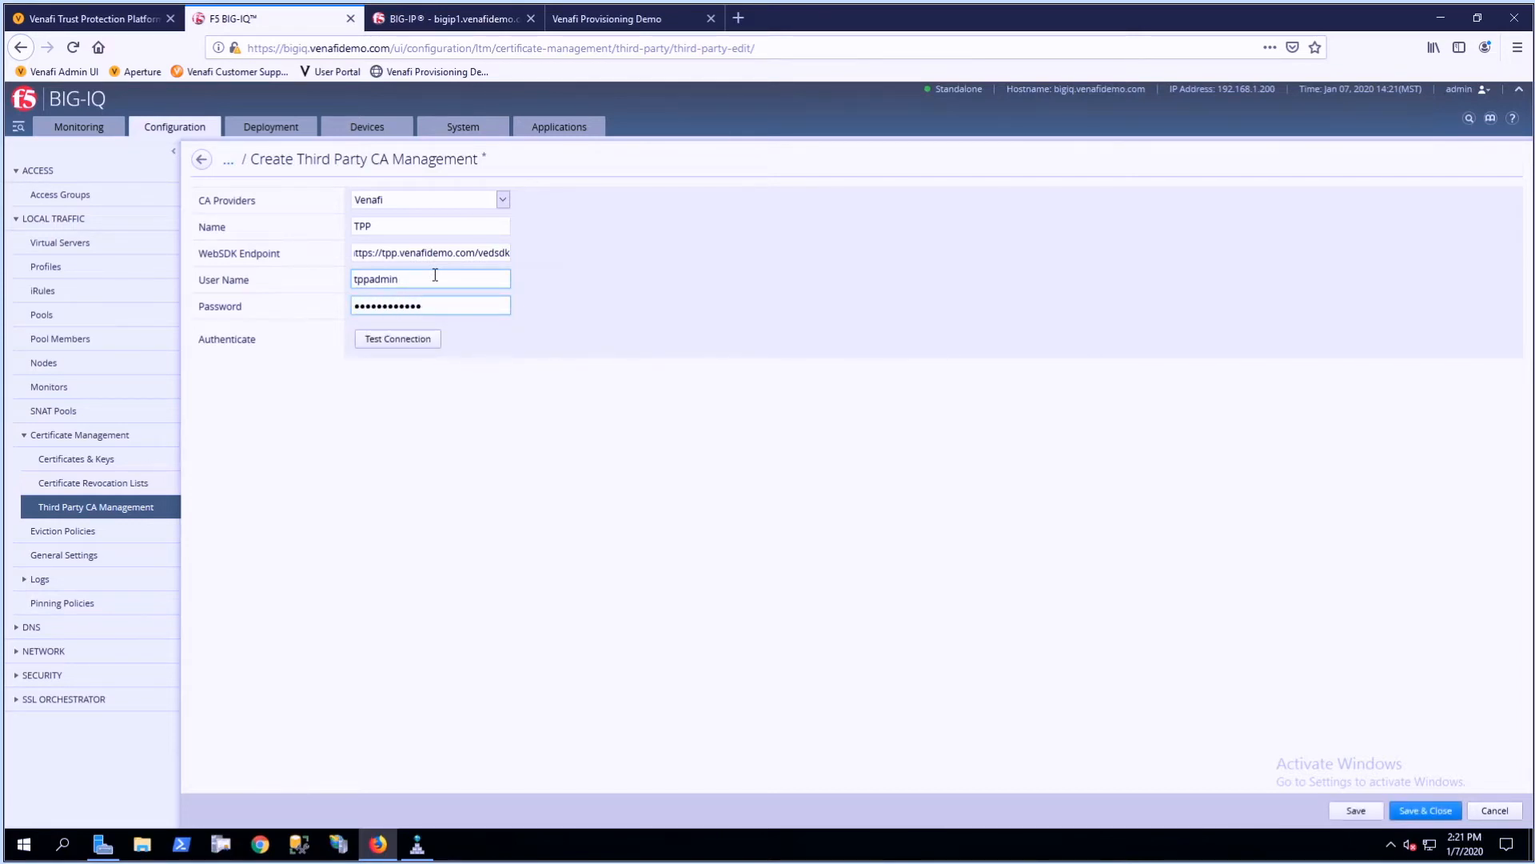
pyautogui.click(411, 338)
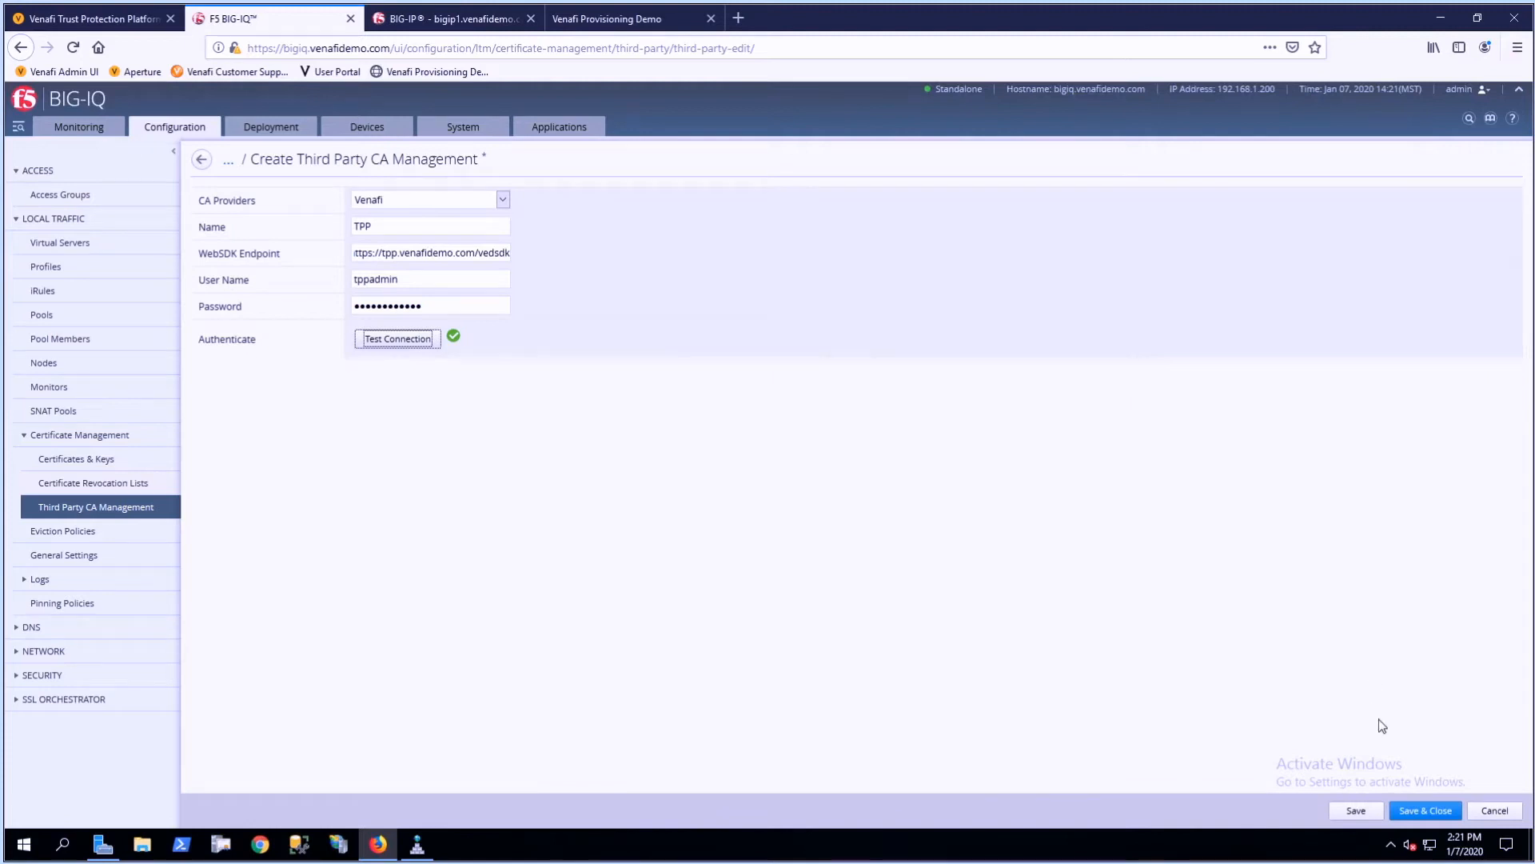
pyautogui.click(1428, 811)
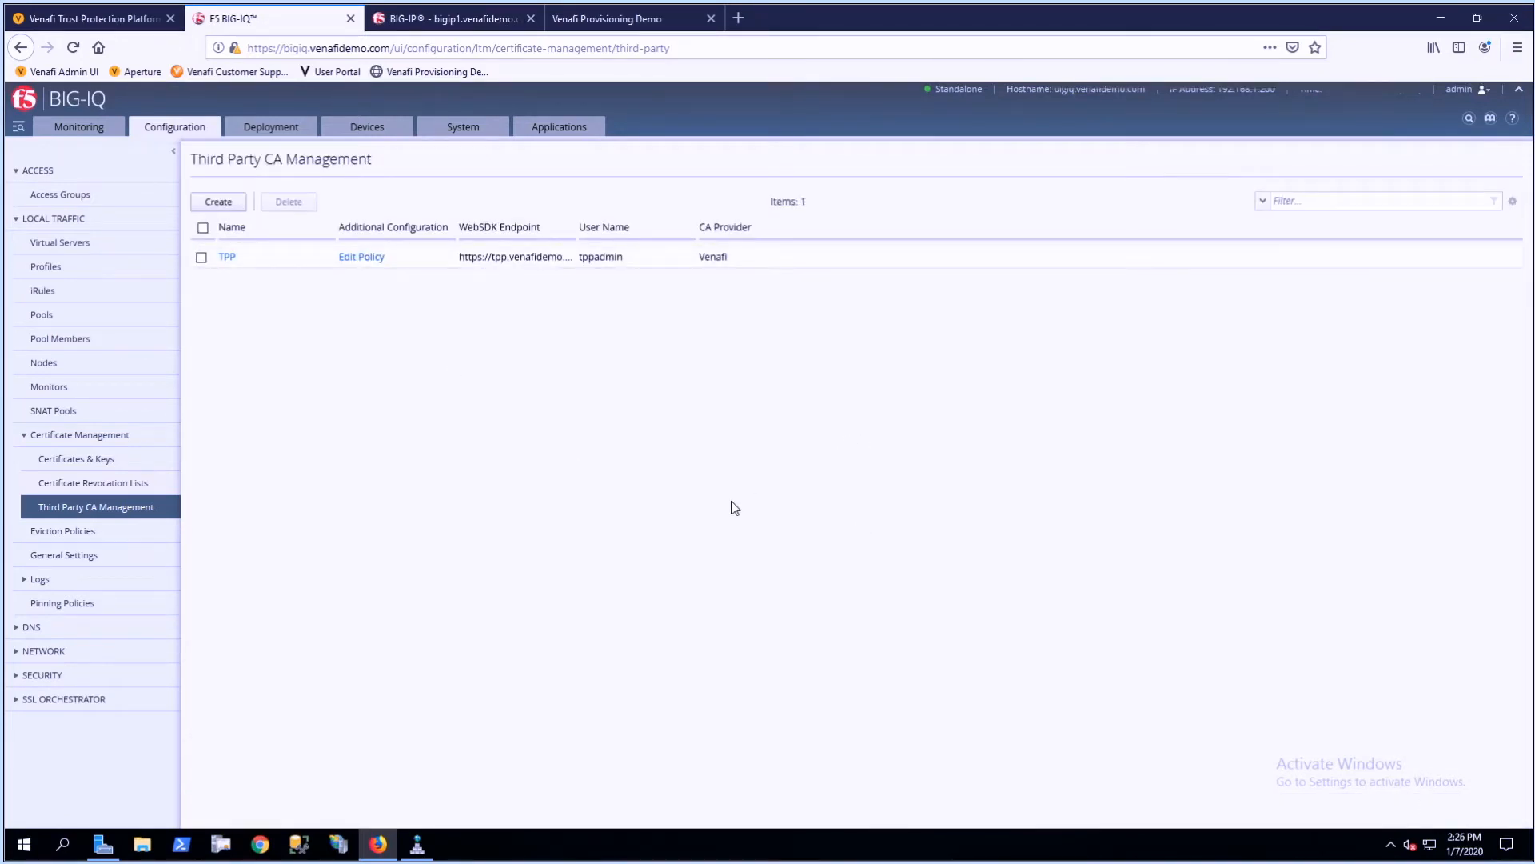
# - Edit the TPP provider's policy, set the policy folder path to Policy\Certificates and retrieve its policy folders
pyautogui.click(362, 259)
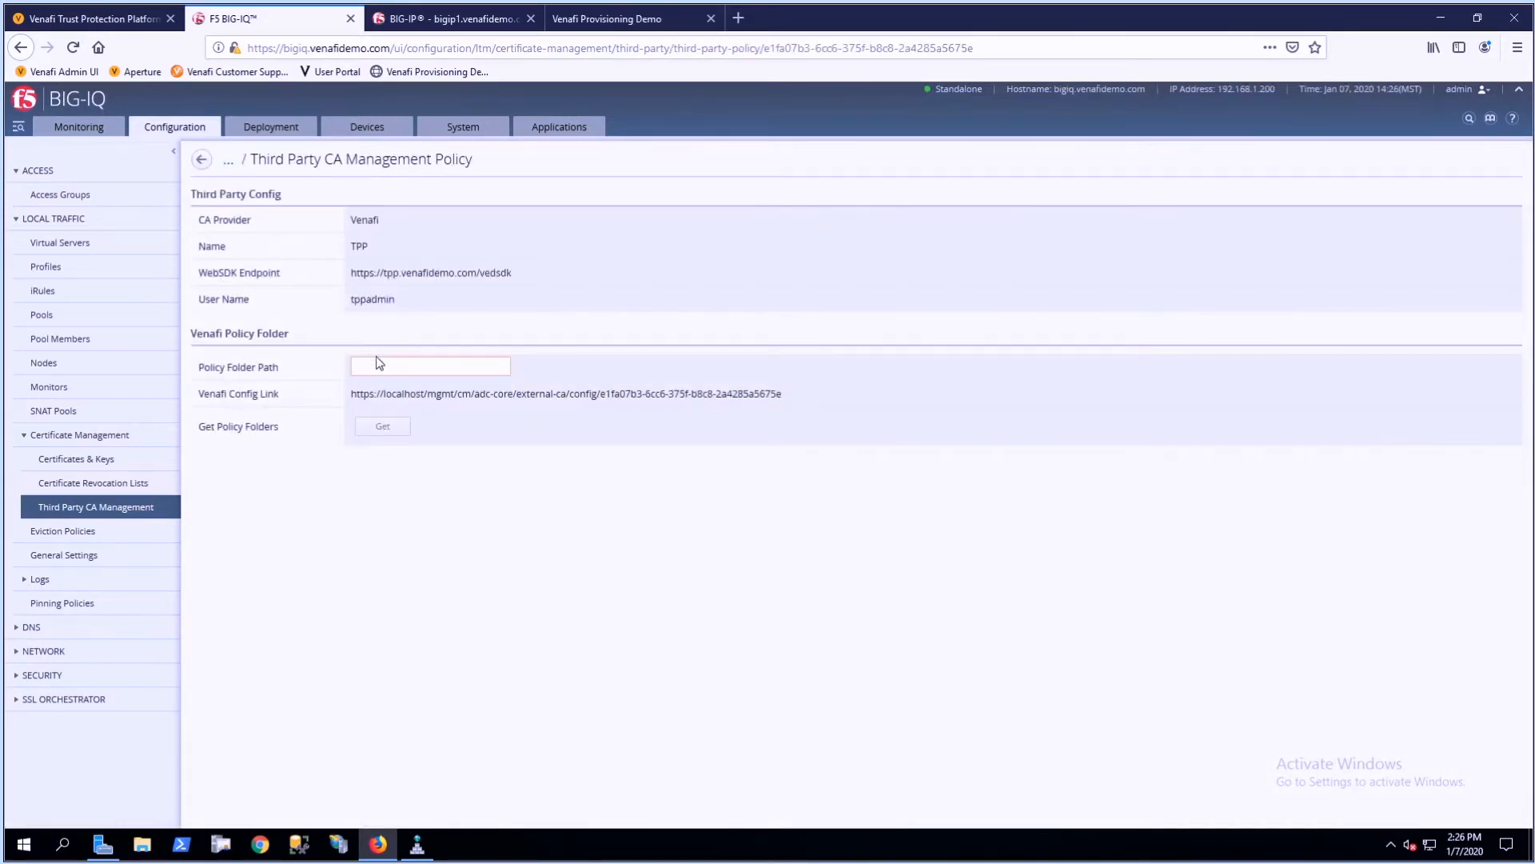
pyautogui.click(378, 363)
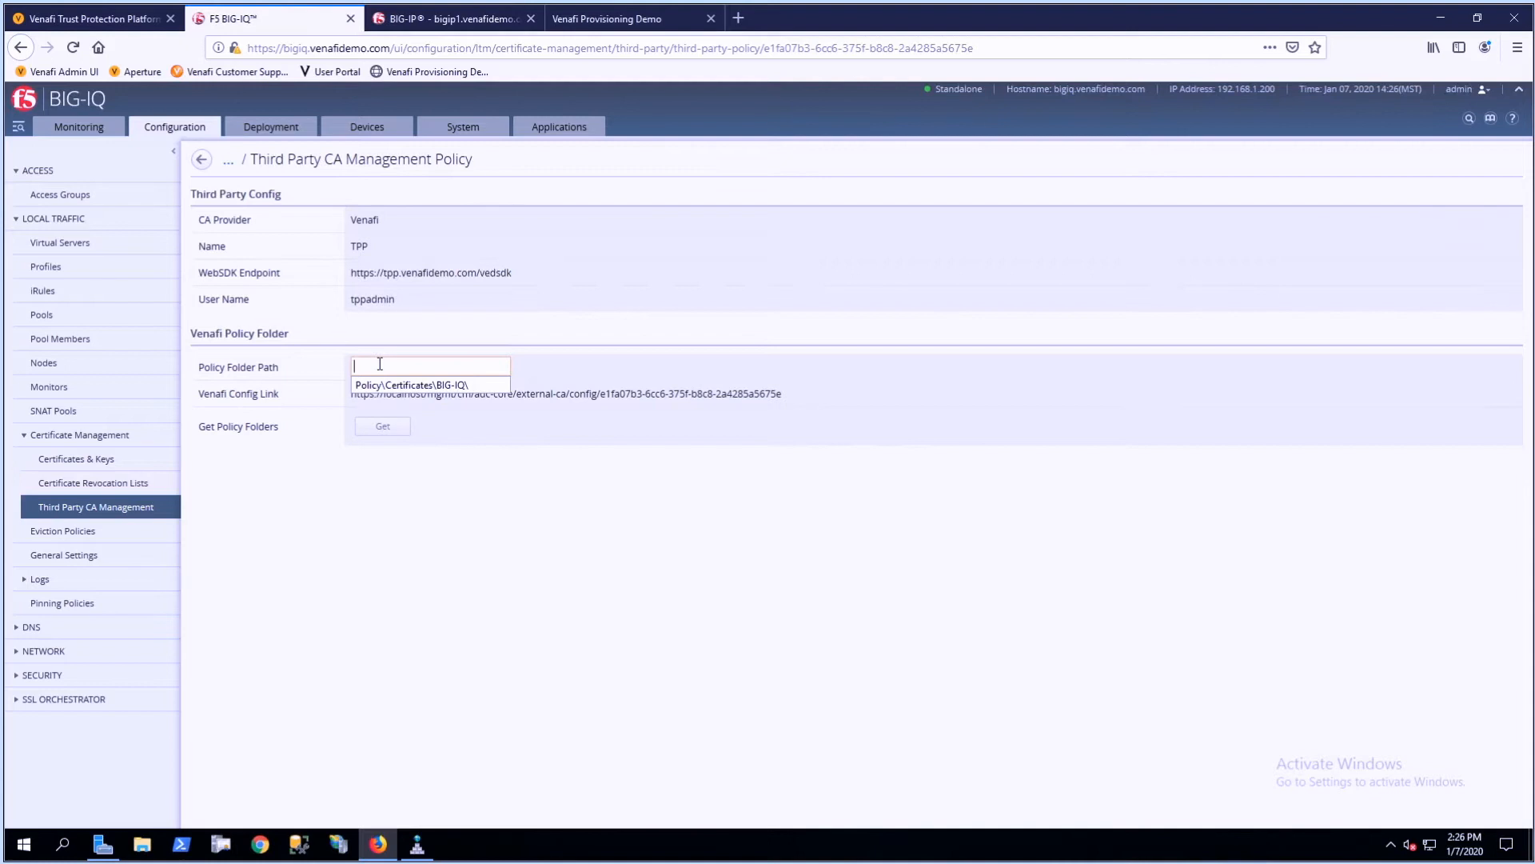
pyautogui.write('Policy\\Certificates')
pyautogui.click(794, 622)
pyautogui.click(382, 427)
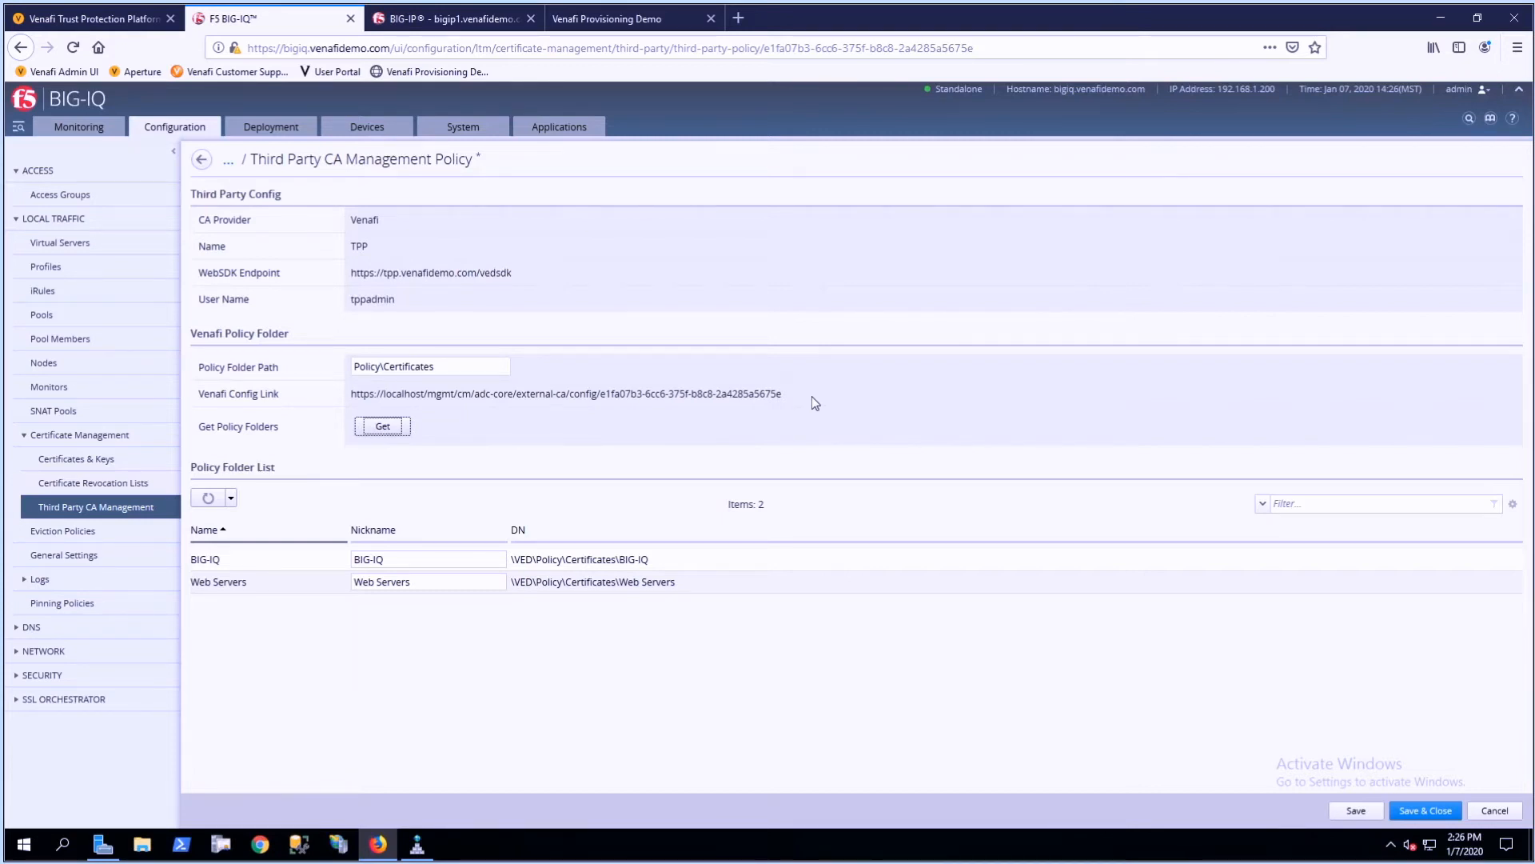
pyautogui.click(404, 559)
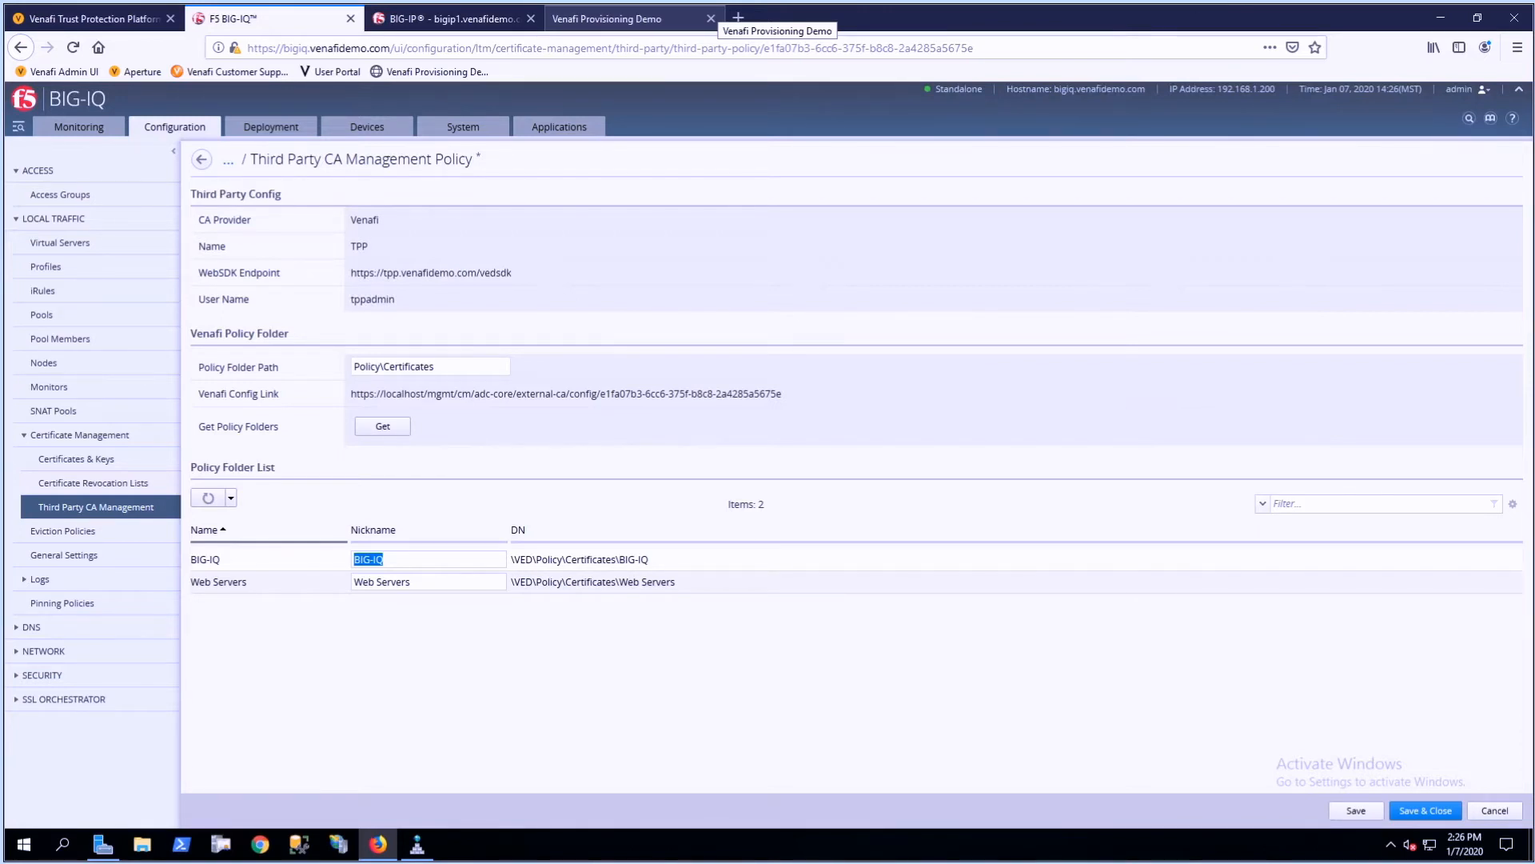
# - Save and close the TPP policy folder configuration, and select the existingapp.venafidemo.com certificate in the Certificates & Keys list
pyautogui.click(1418, 808)
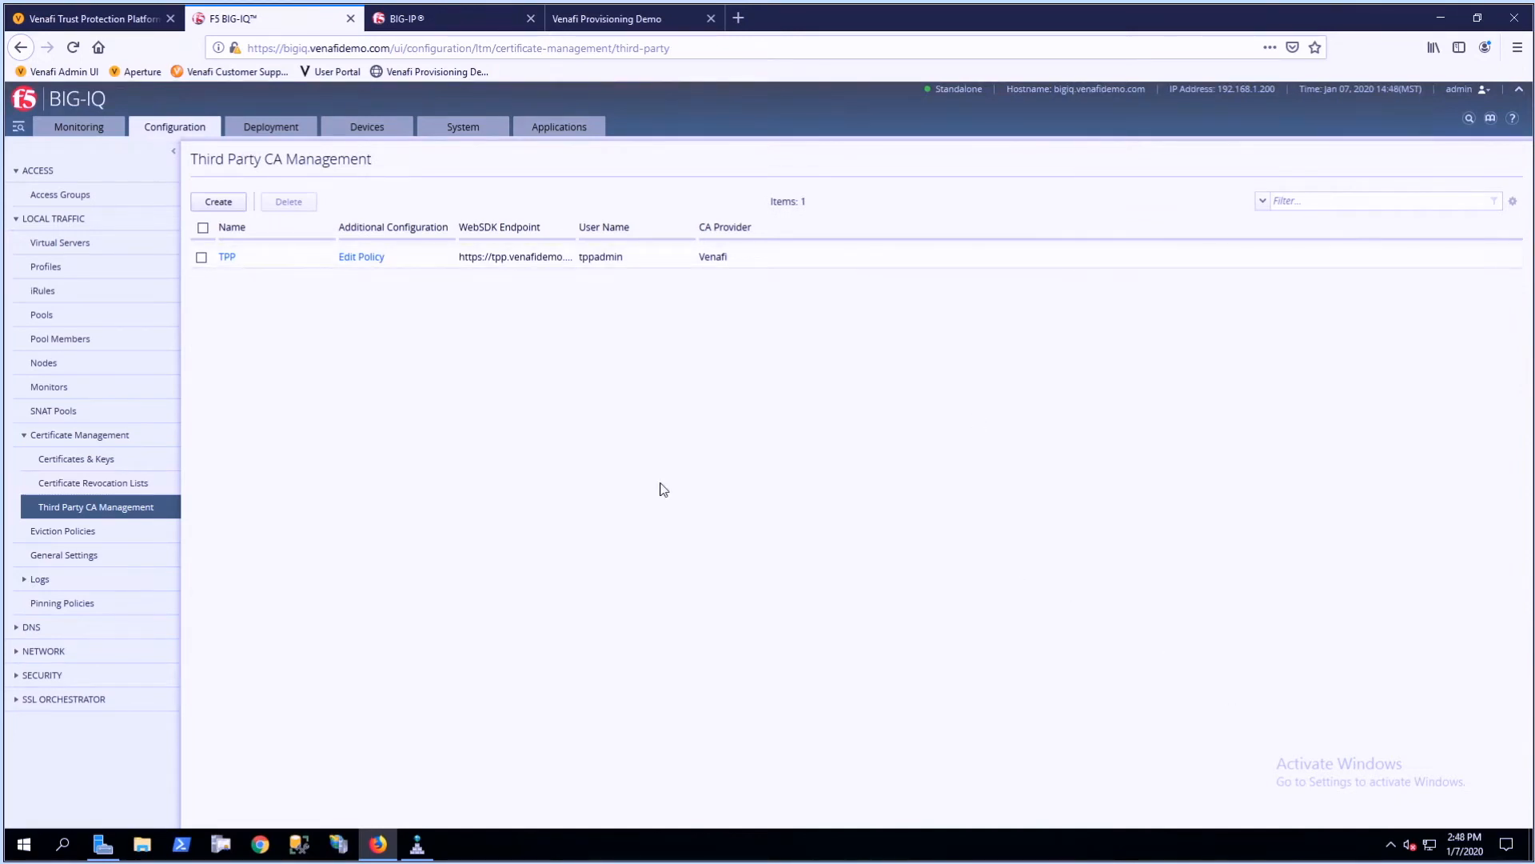
pyautogui.click(100, 462)
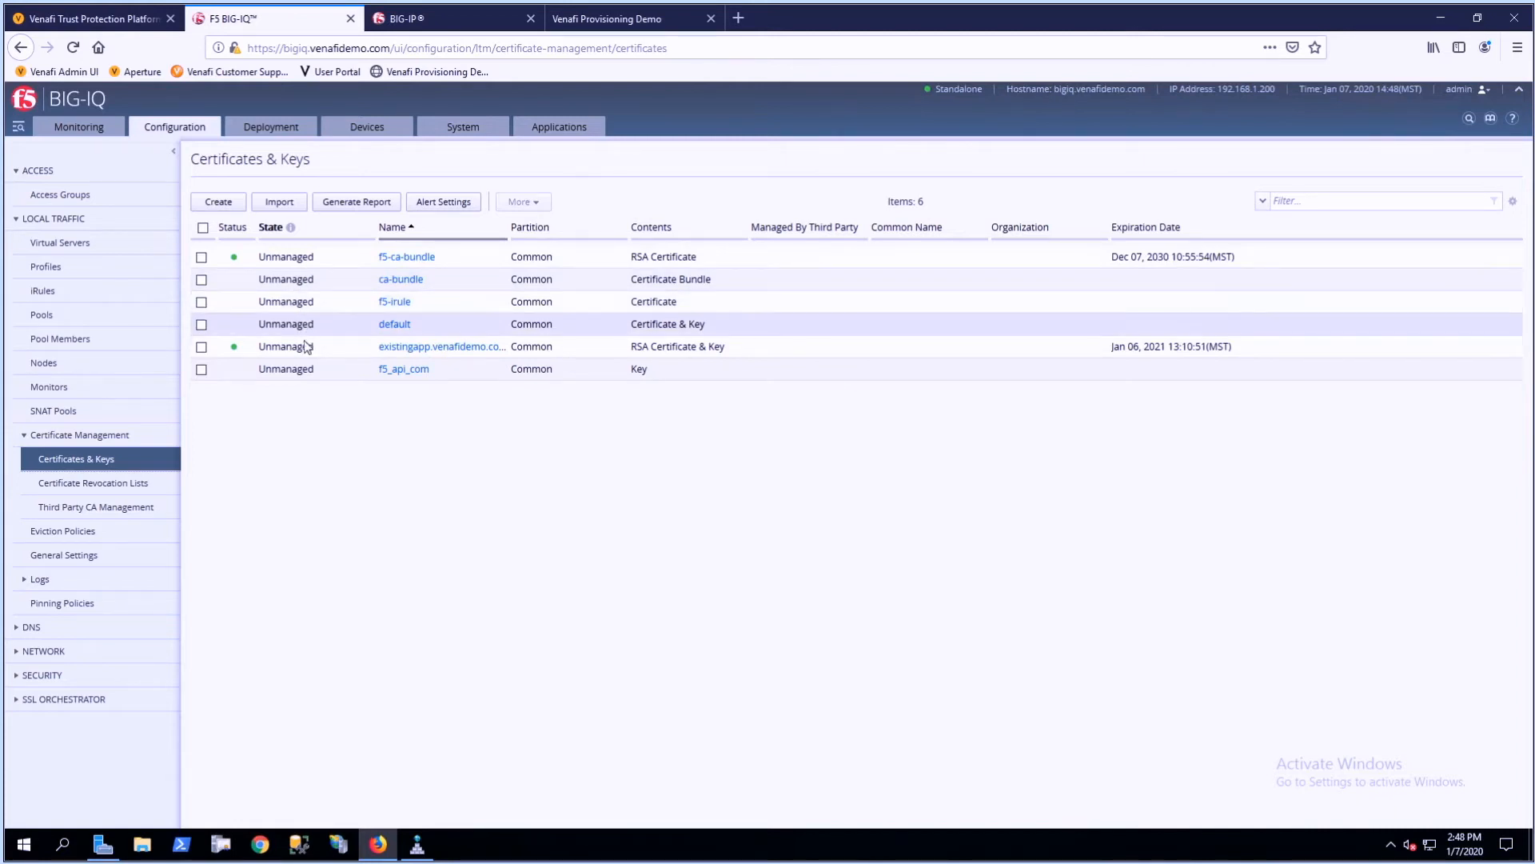
pyautogui.moveTo(320, 350); pyautogui.dragTo(258, 352)
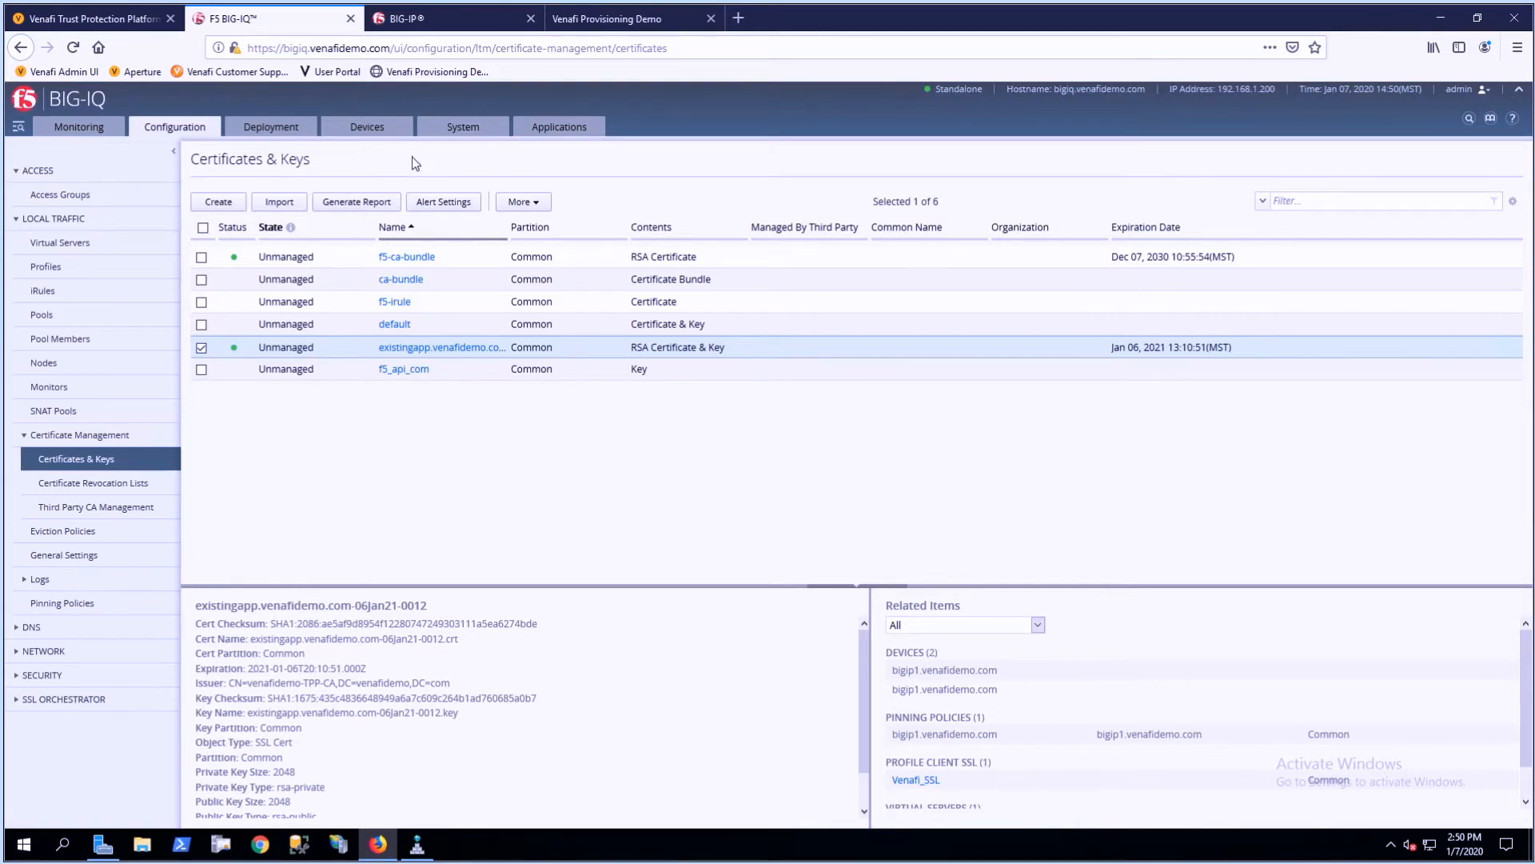
# - In the Venafi Trust Protection Platform, set the certificate Management Type of the Web Servers policy folder to Enrollment and save it
pyautogui.click(110, 22)
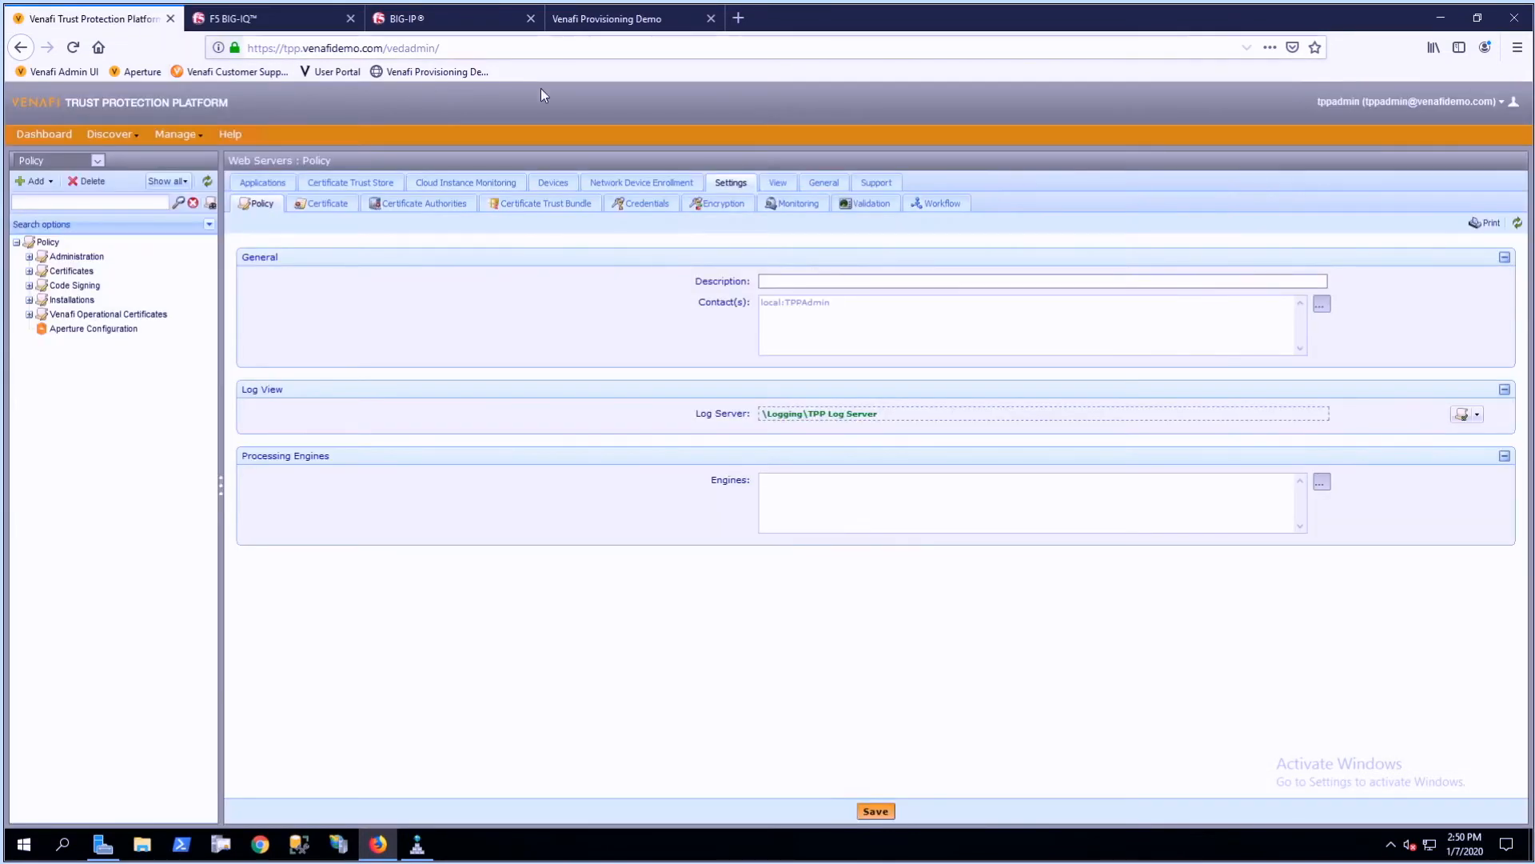
pyautogui.click(28, 271)
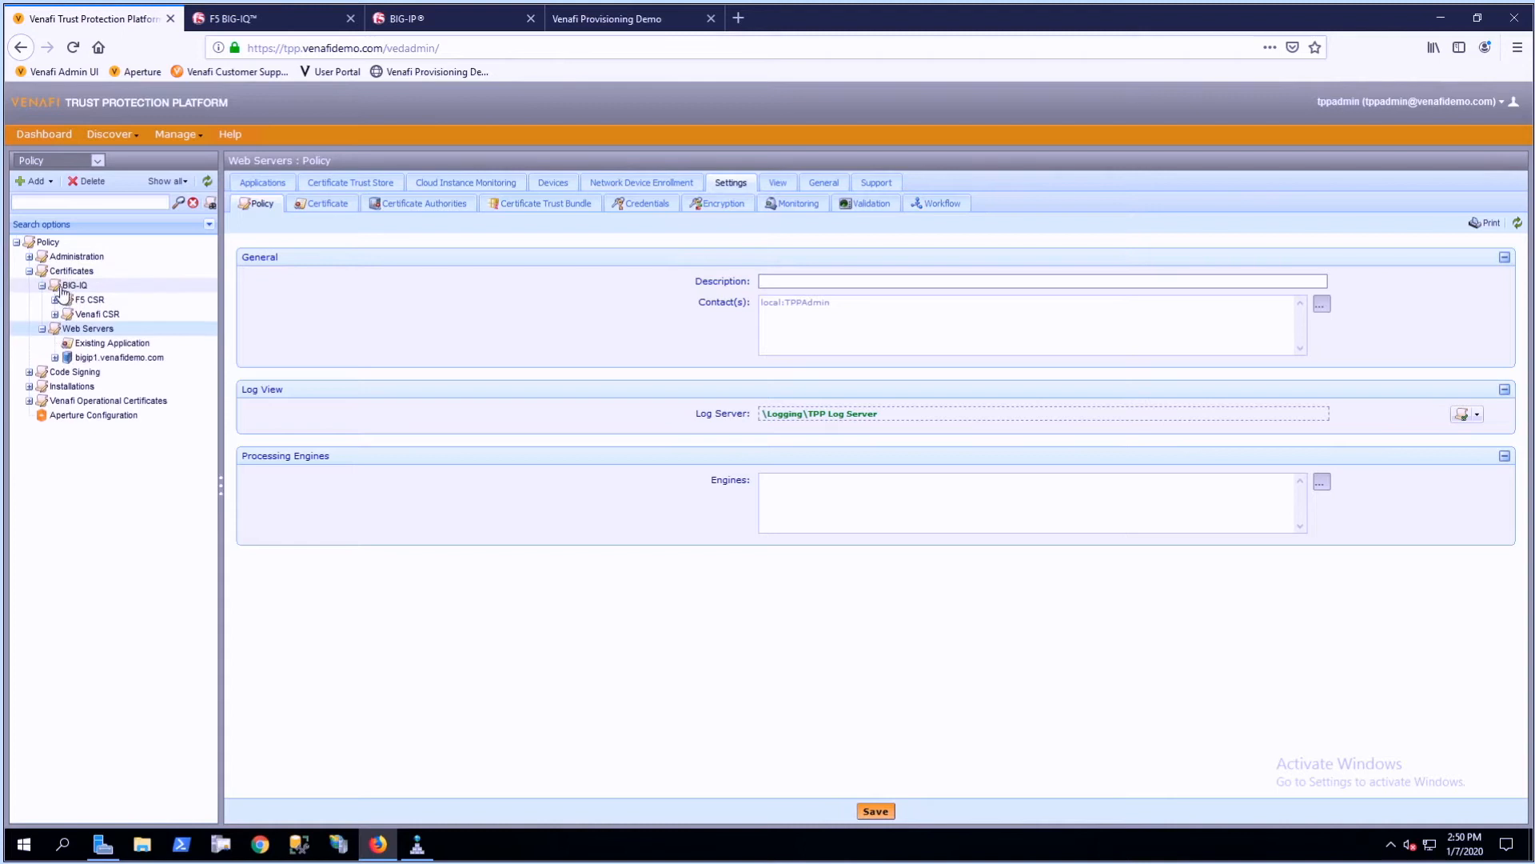
pyautogui.click(78, 330)
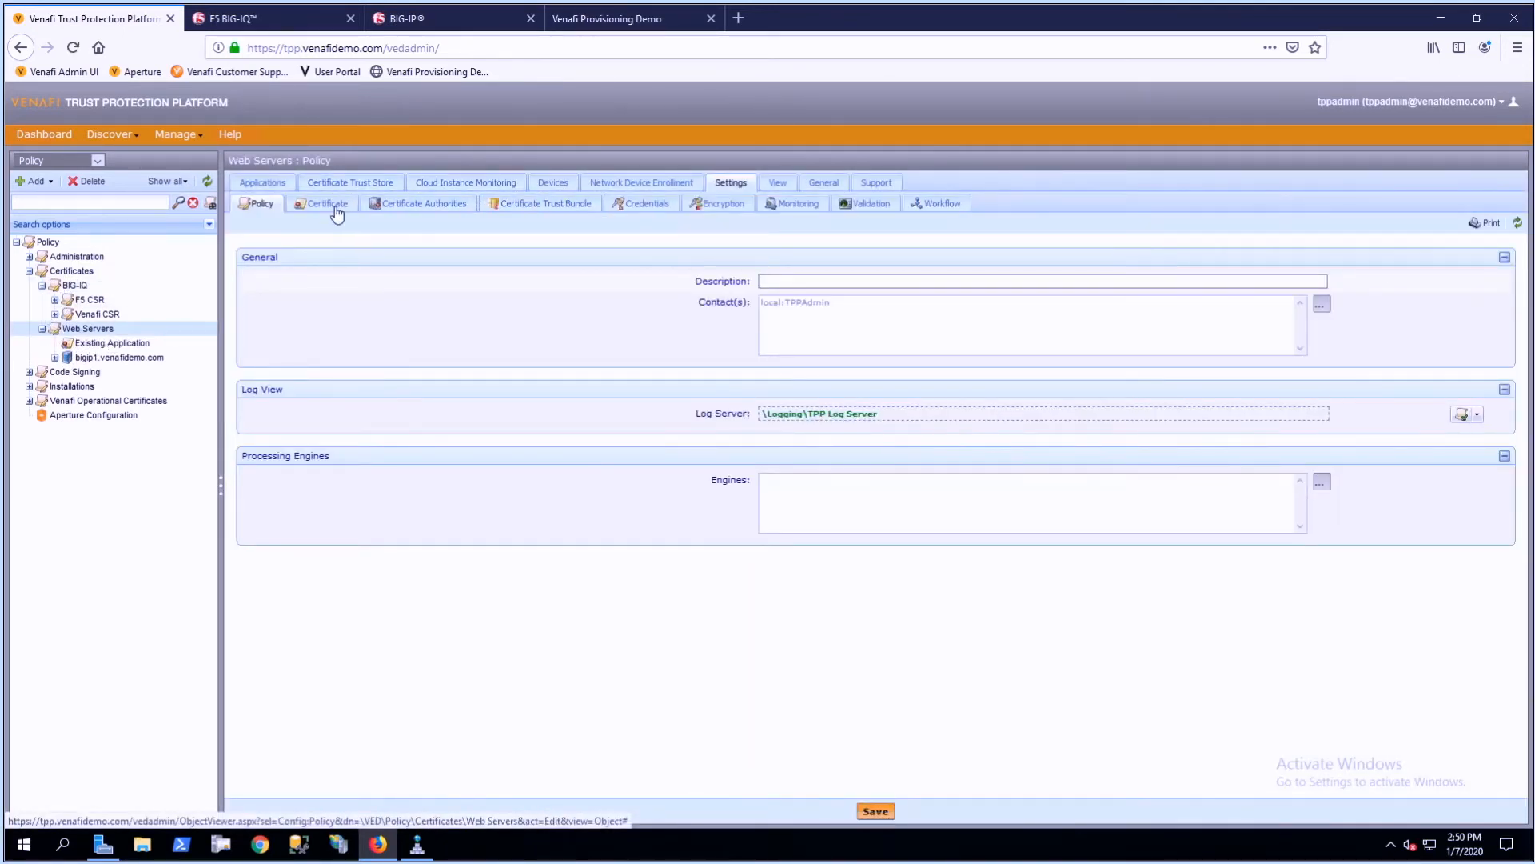
pyautogui.click(335, 207)
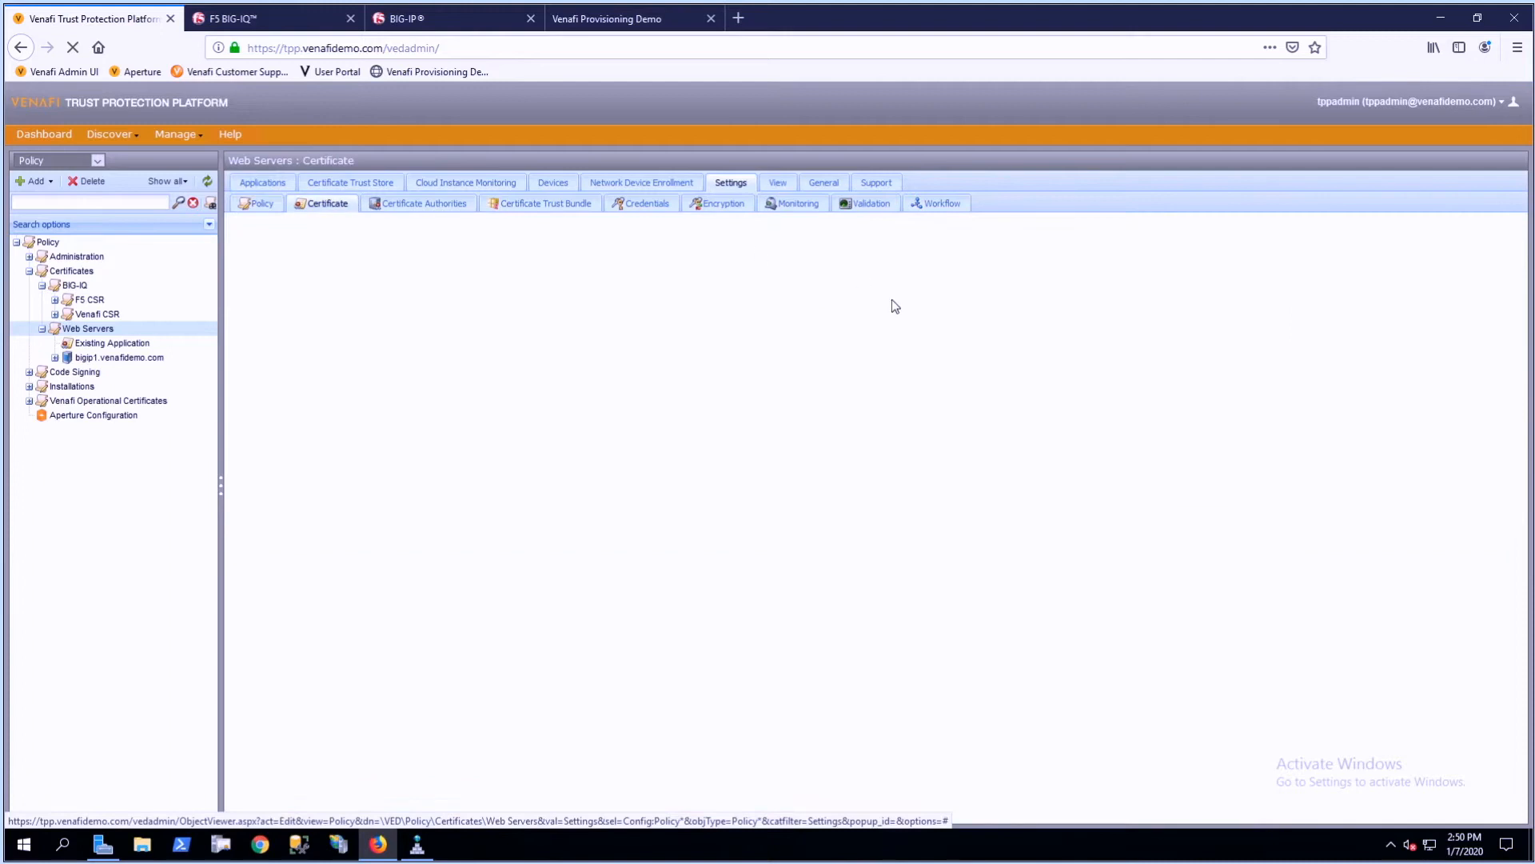
pyautogui.click(827, 326)
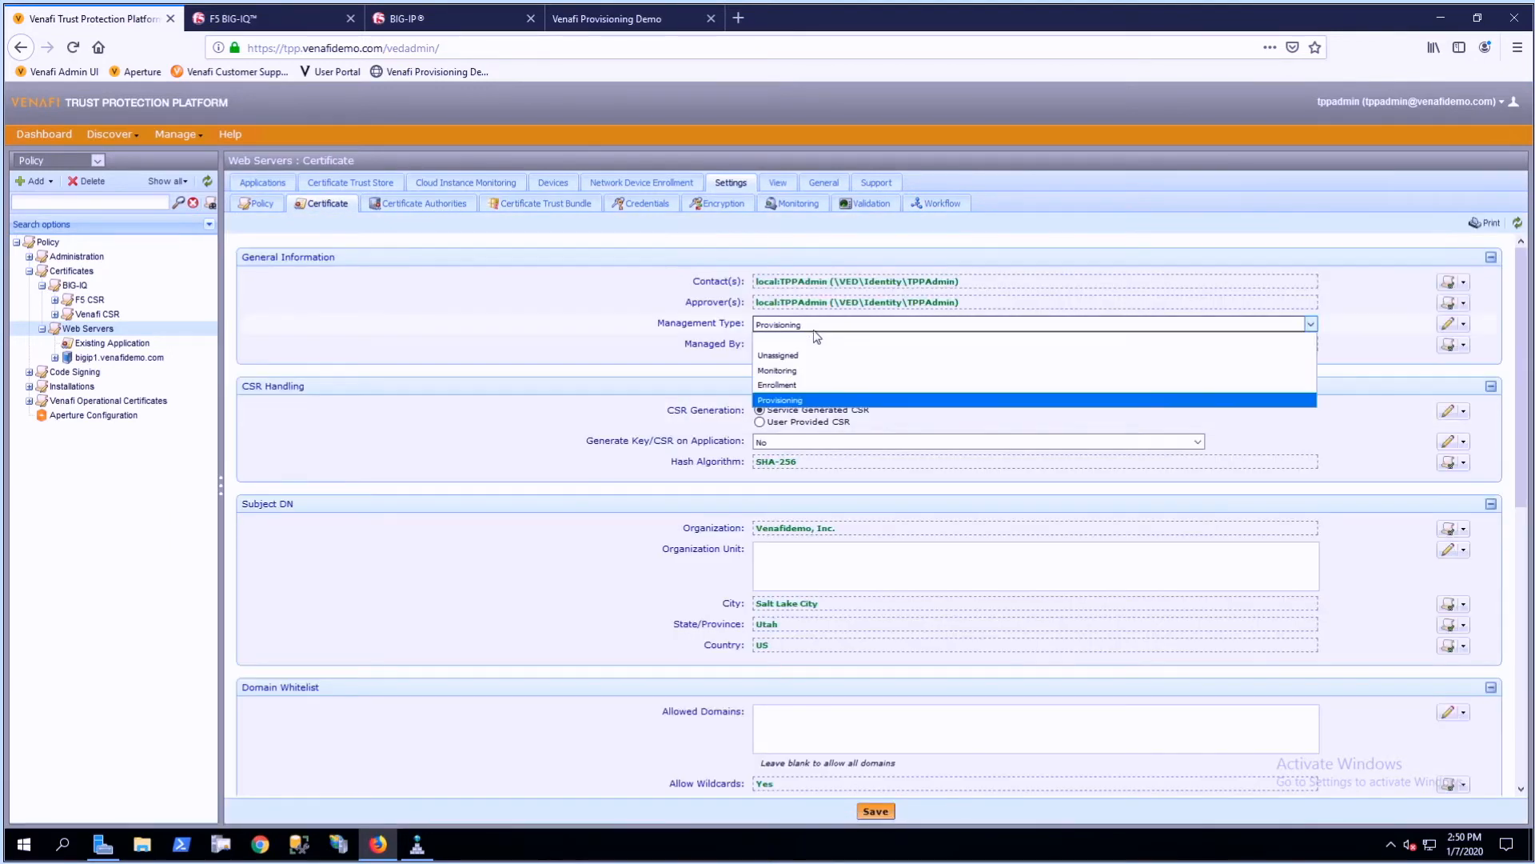
pyautogui.click(808, 384)
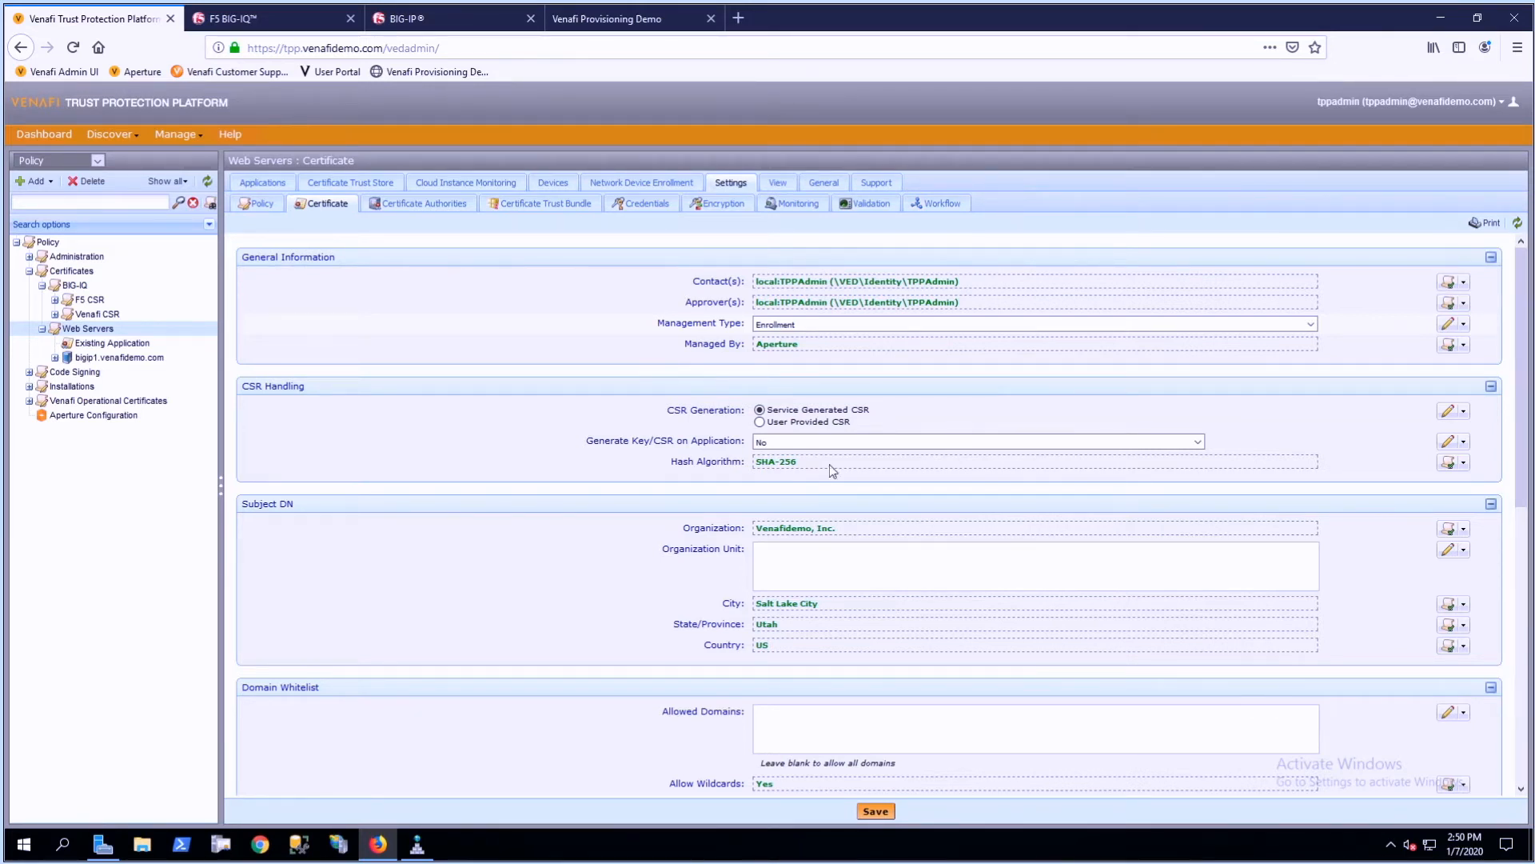
pyautogui.click(877, 812)
# - In BIG-IQ, import certificates and keys from the TPP CA provider, entering the passphrase for the imported keys
pyautogui.click(256, 18)
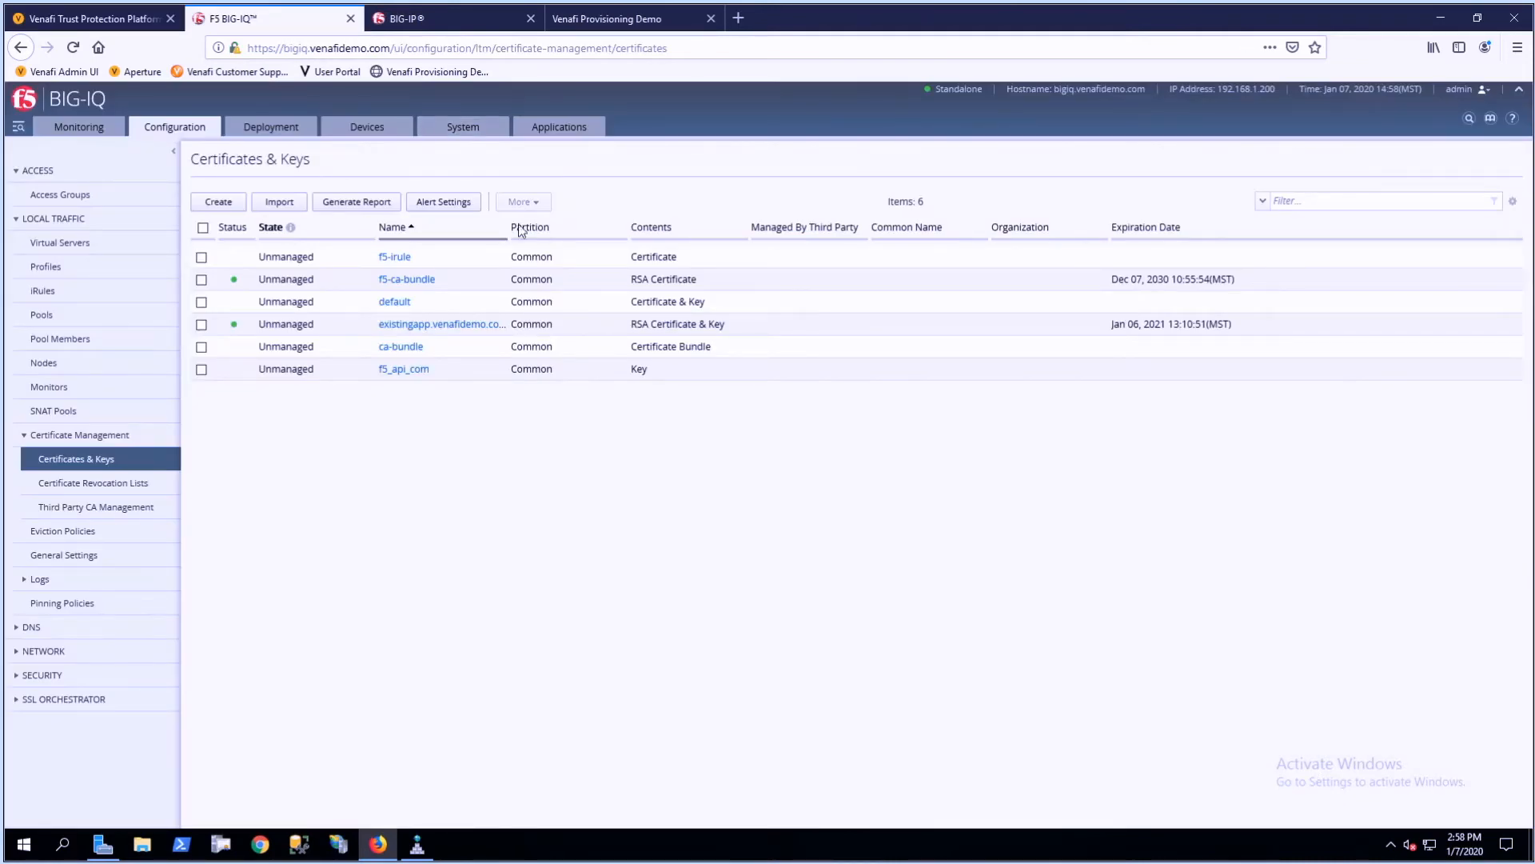
pyautogui.click(280, 208)
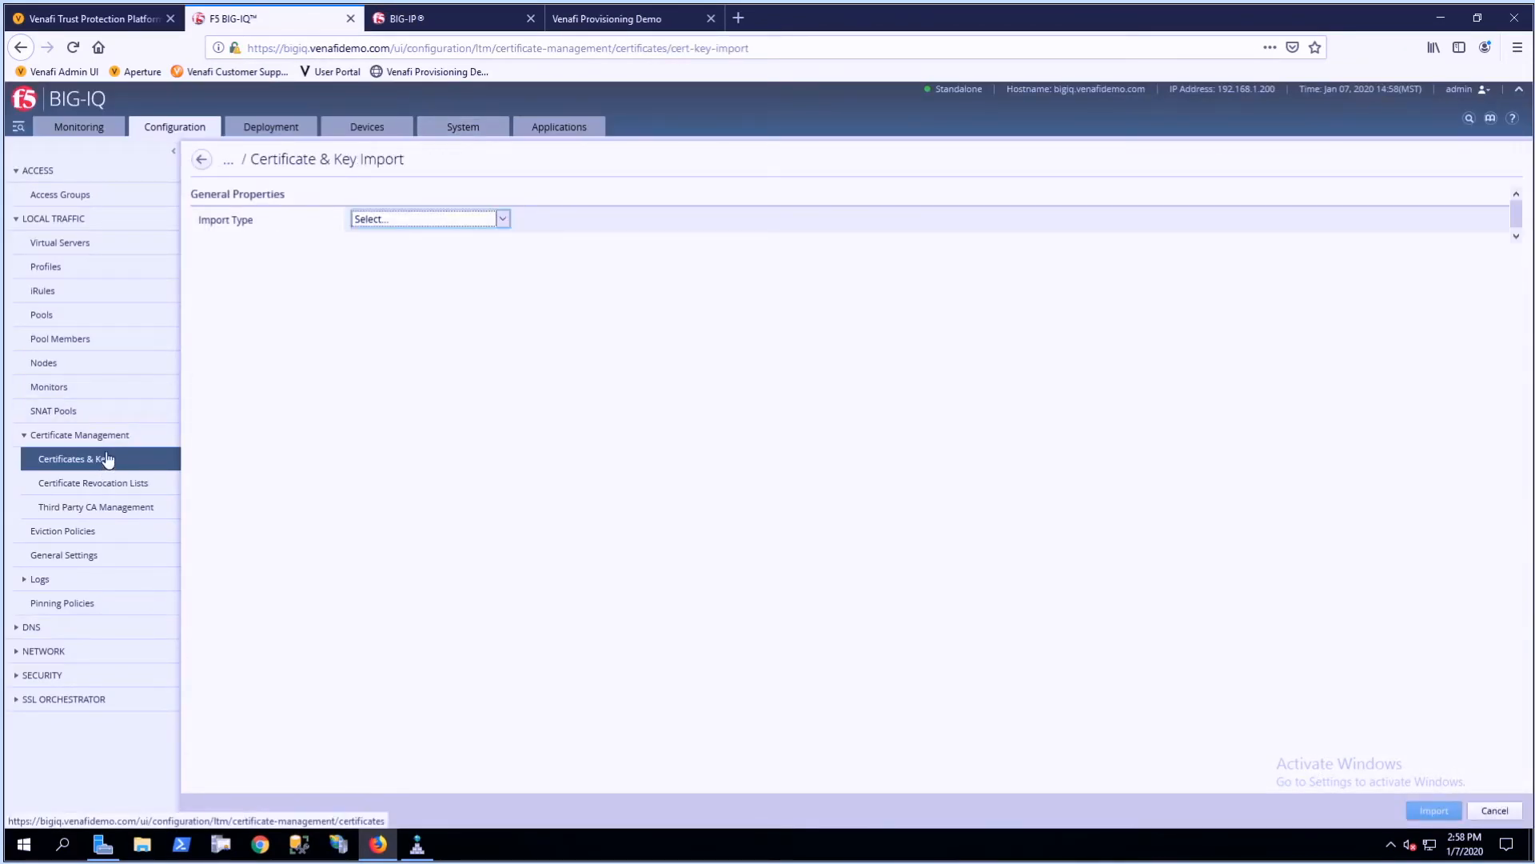
pyautogui.click(484, 222)
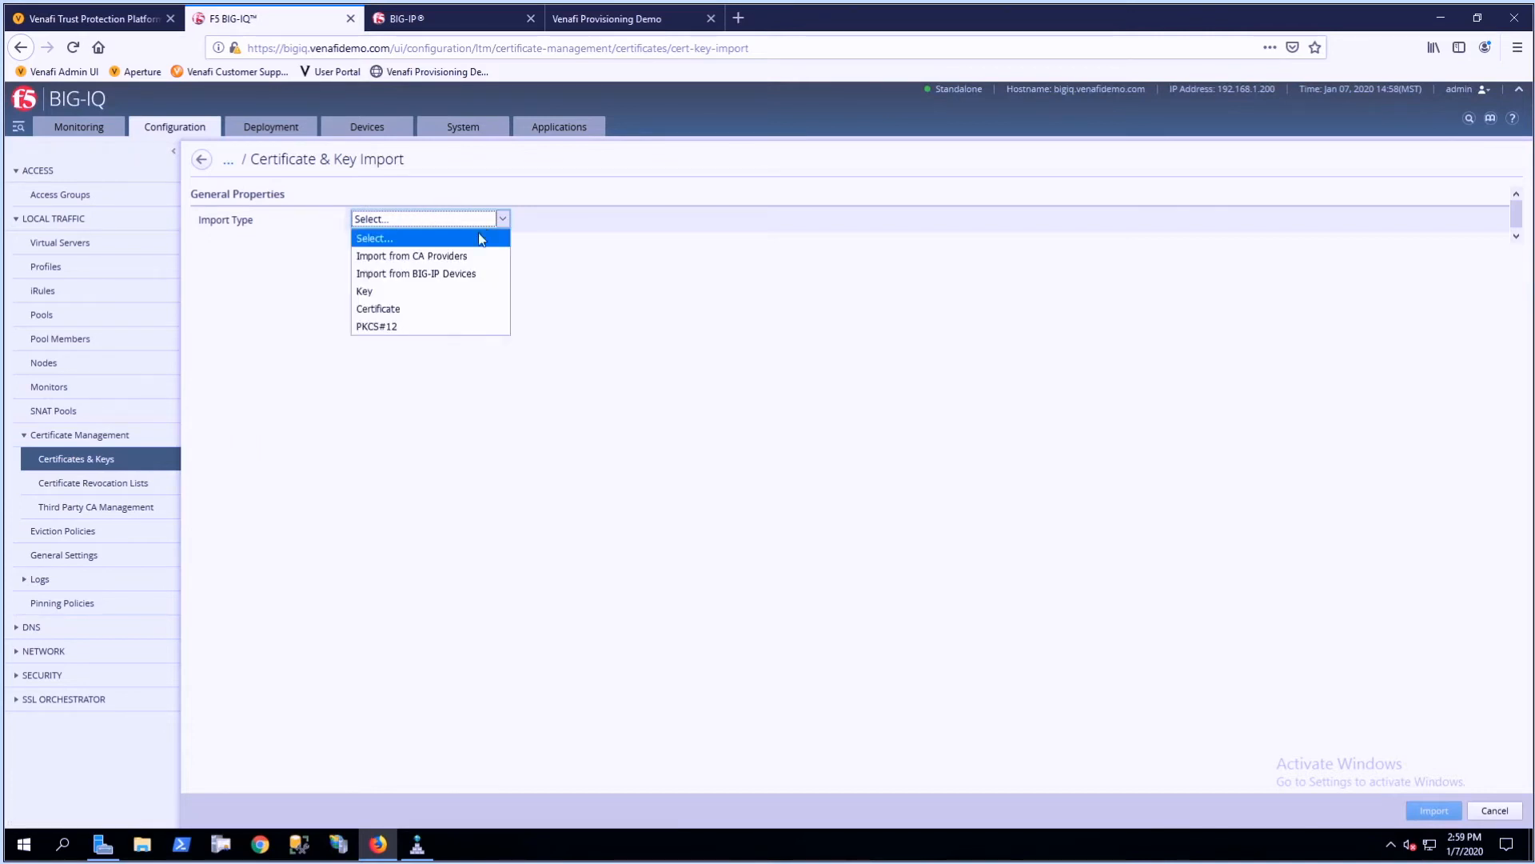
pyautogui.click(451, 261)
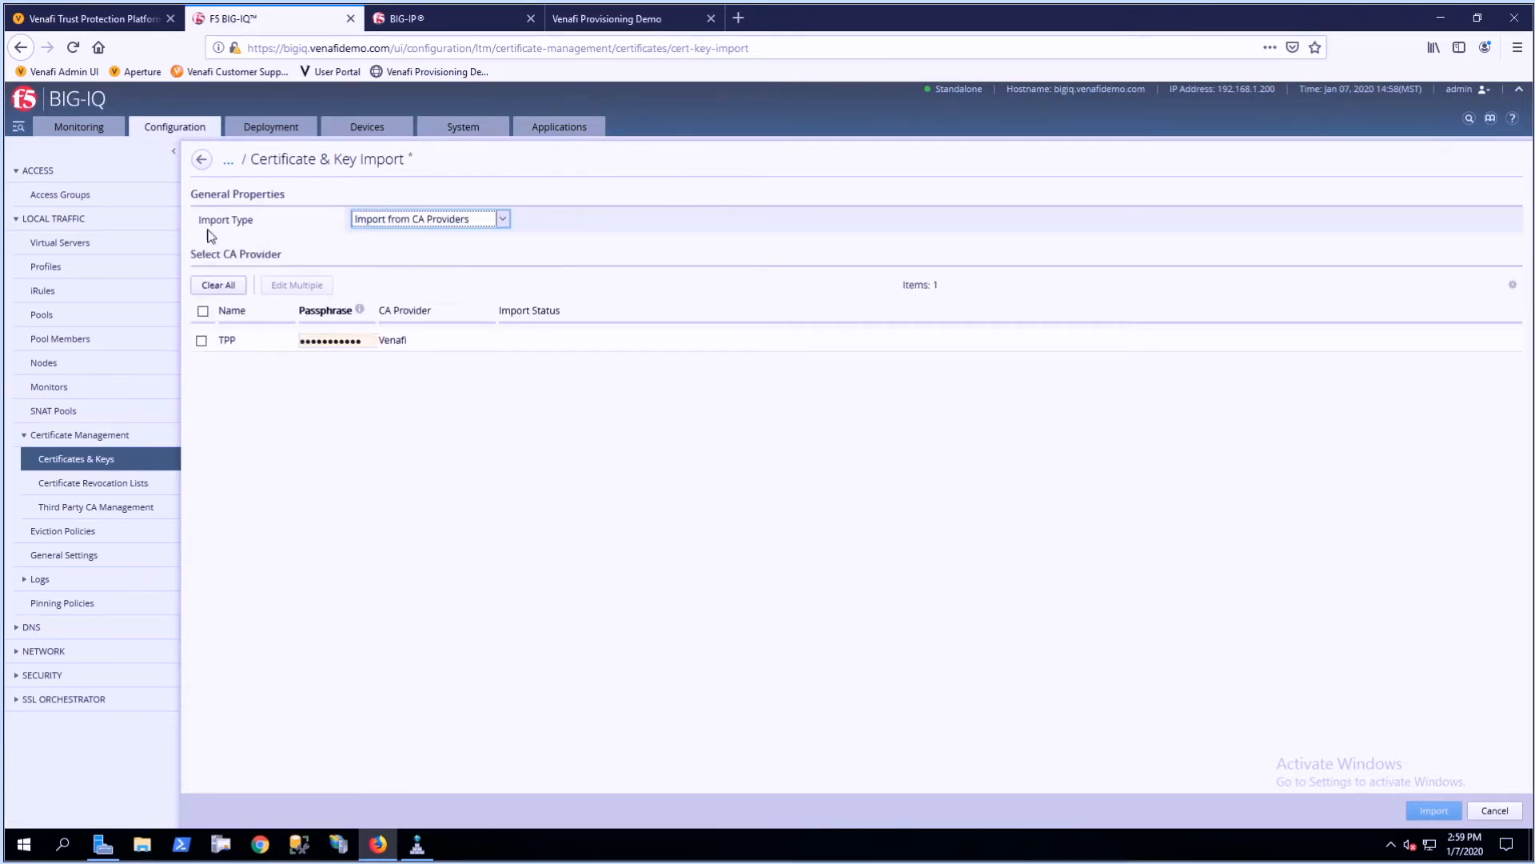
pyautogui.moveTo(367, 343); pyautogui.dragTo(288, 341)
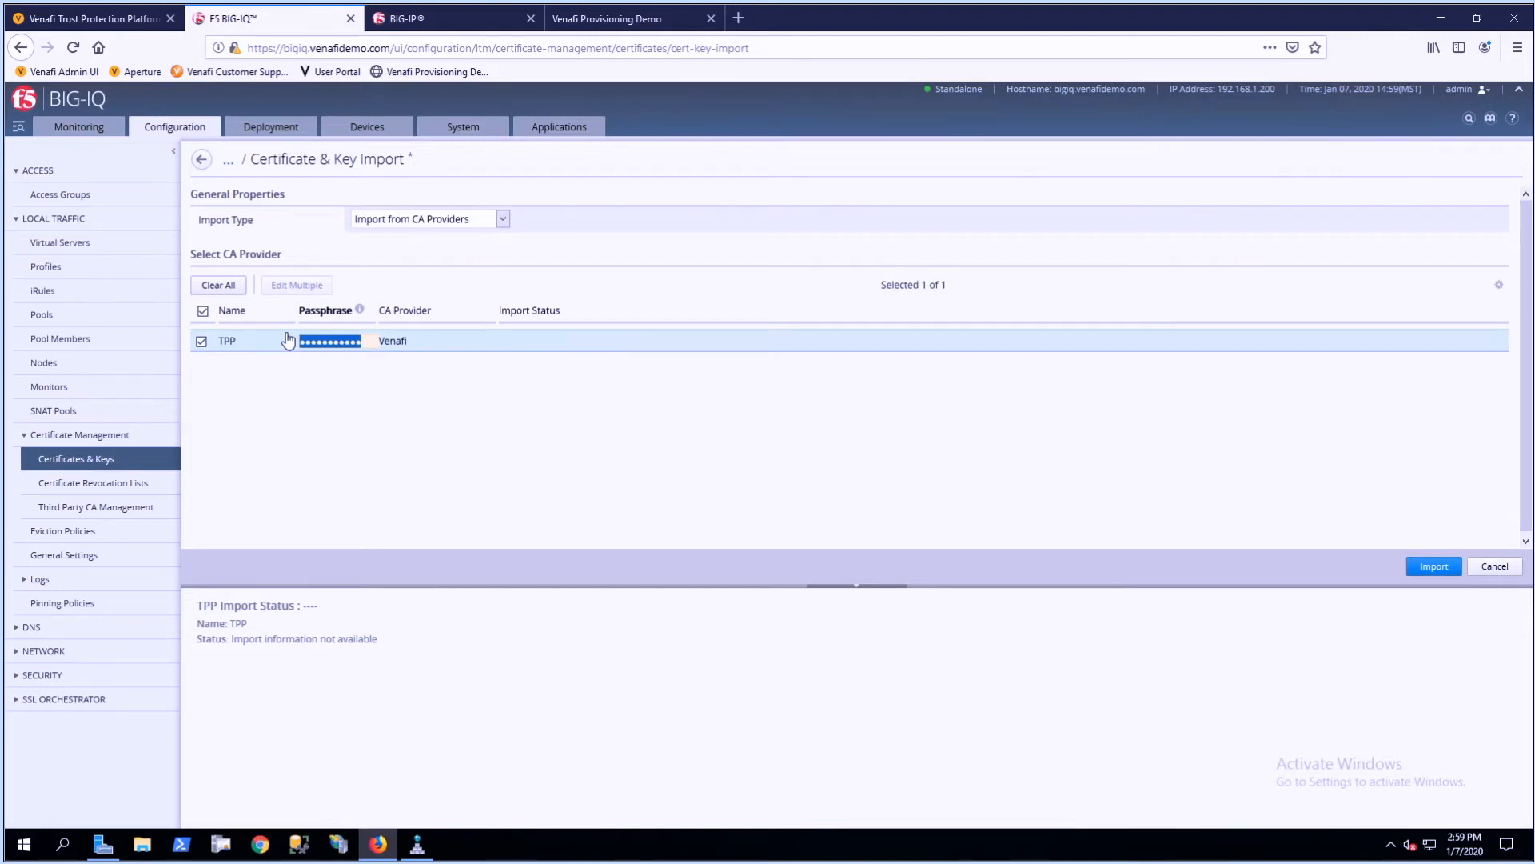
pyautogui.write('•••••••••••••')
pyautogui.click(1433, 566)
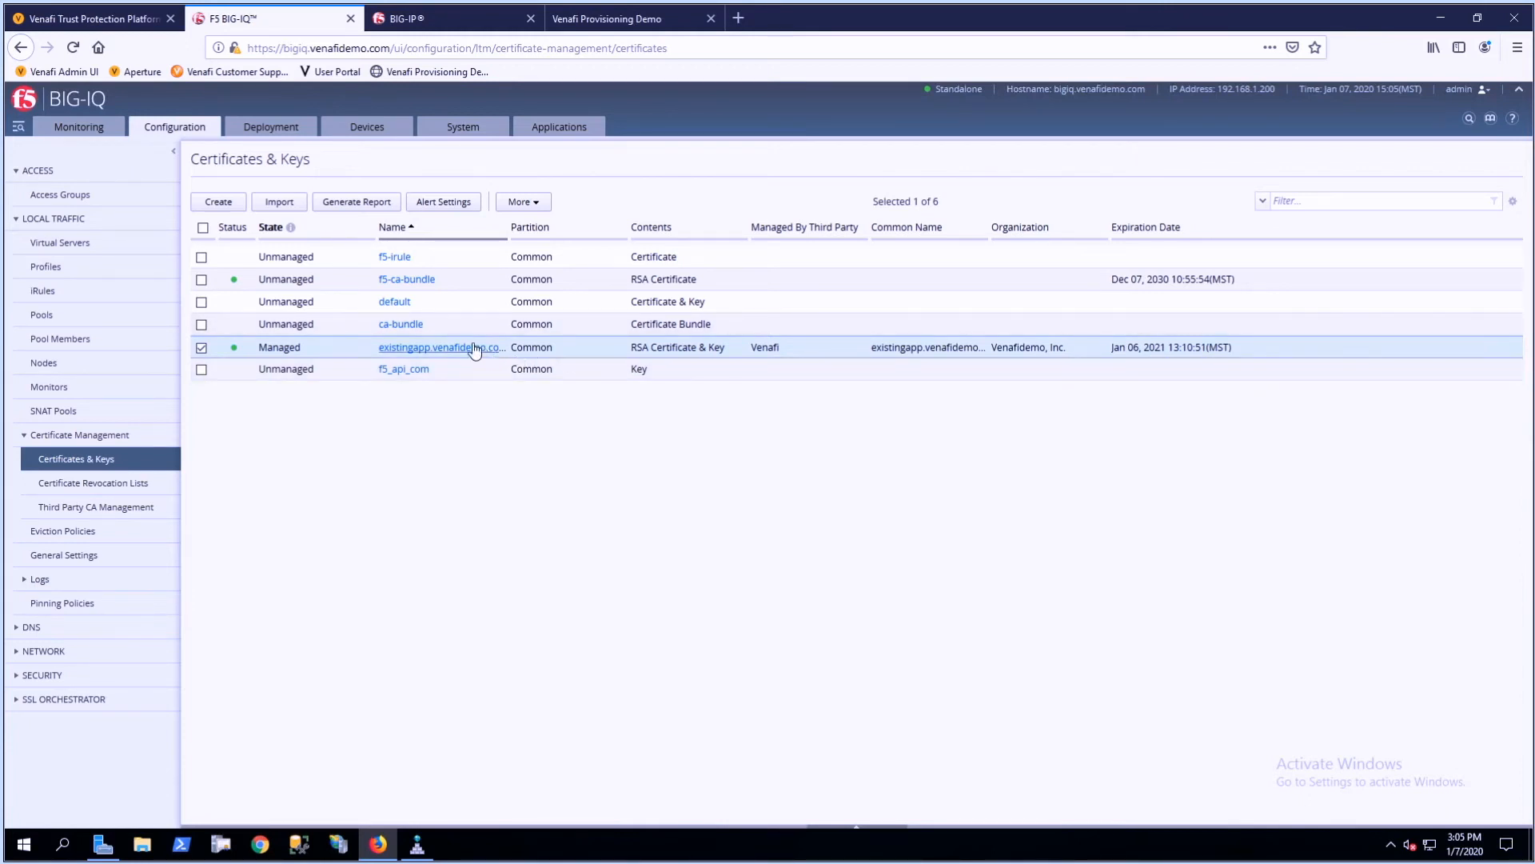
# - Start renewing the existingapp.venafidemo.com certificate with TPP as issuer and enter a new key password
pyautogui.click(422, 349)
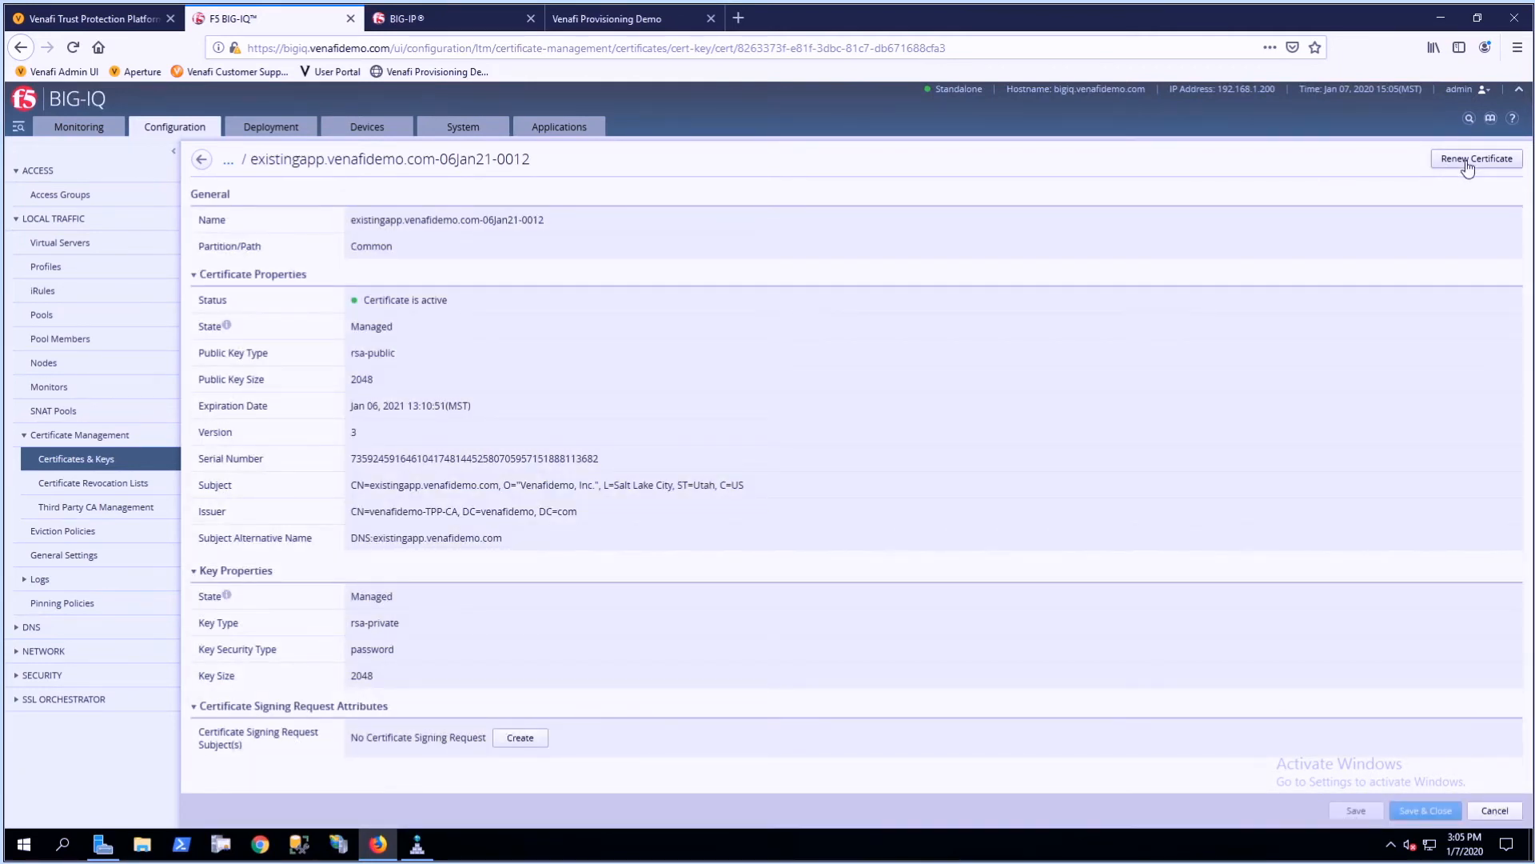
pyautogui.click(1468, 160)
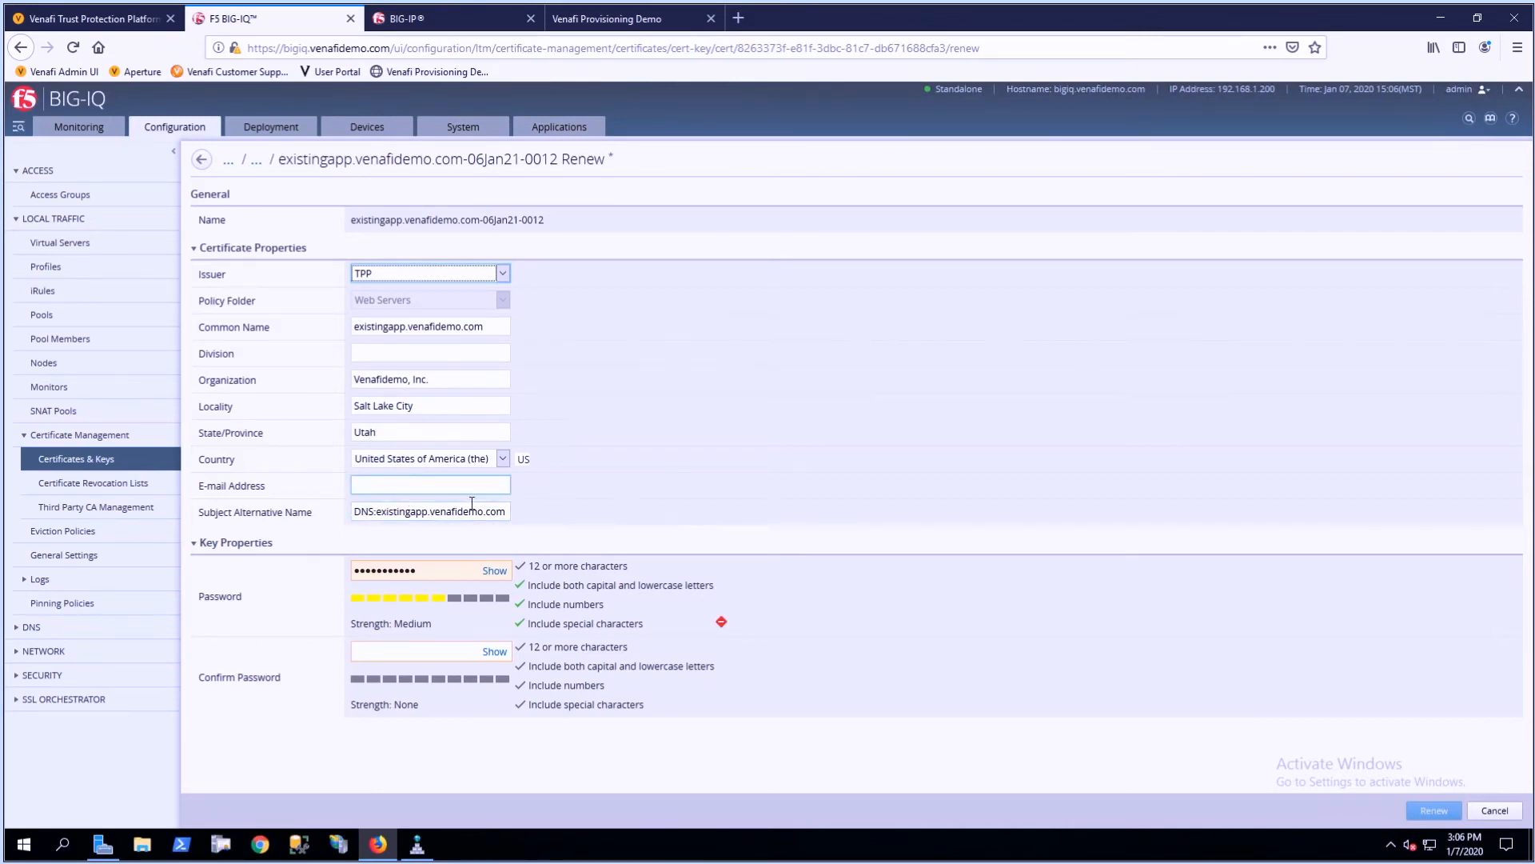
pyautogui.moveTo(452, 566); pyautogui.dragTo(330, 564)
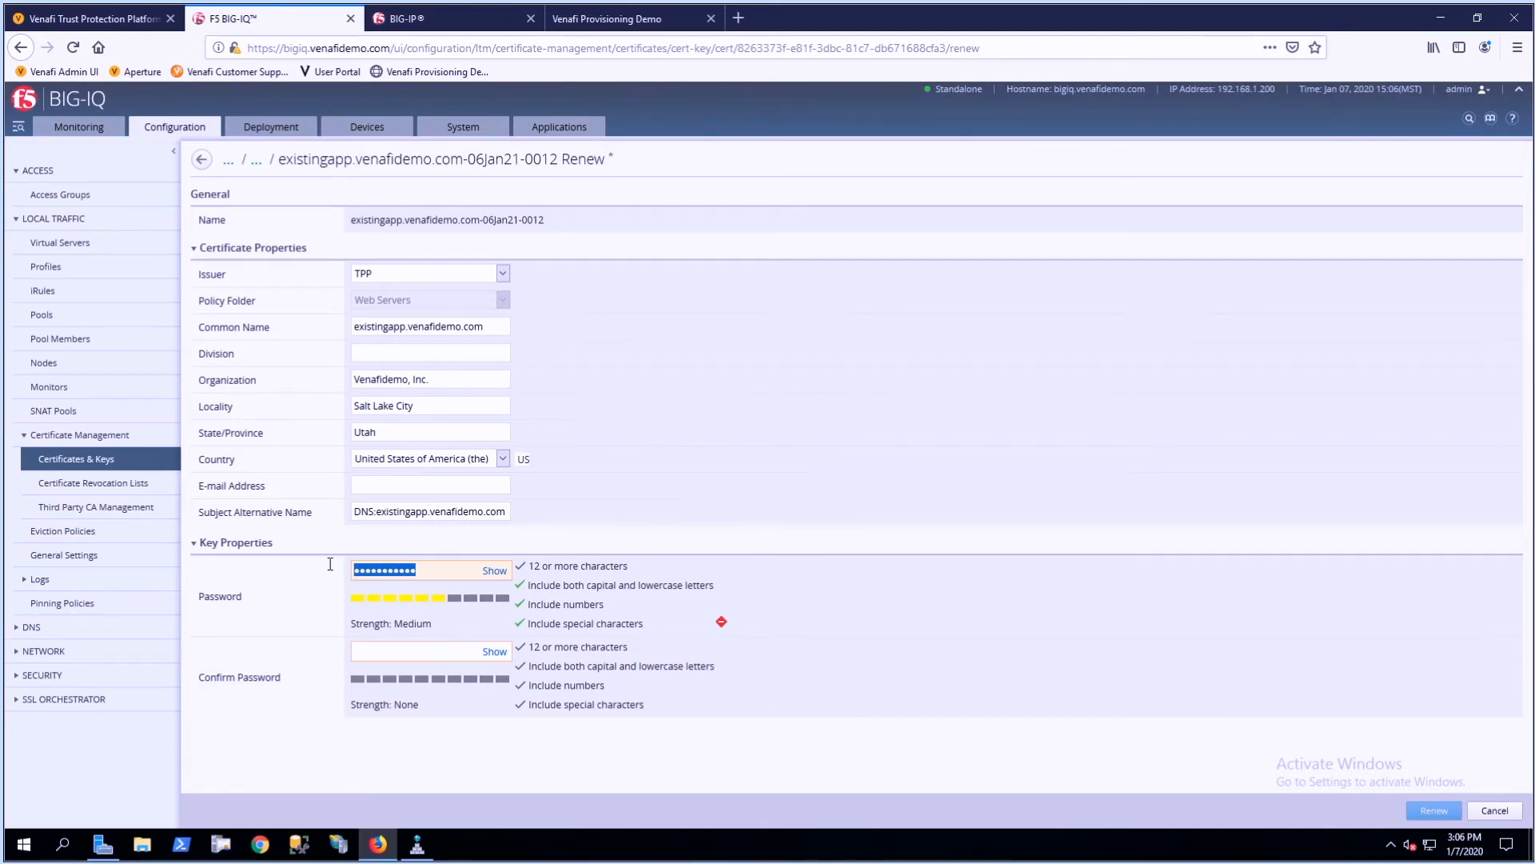
pyautogui.write('••••••••••••••••••')
pyautogui.press('Tab')
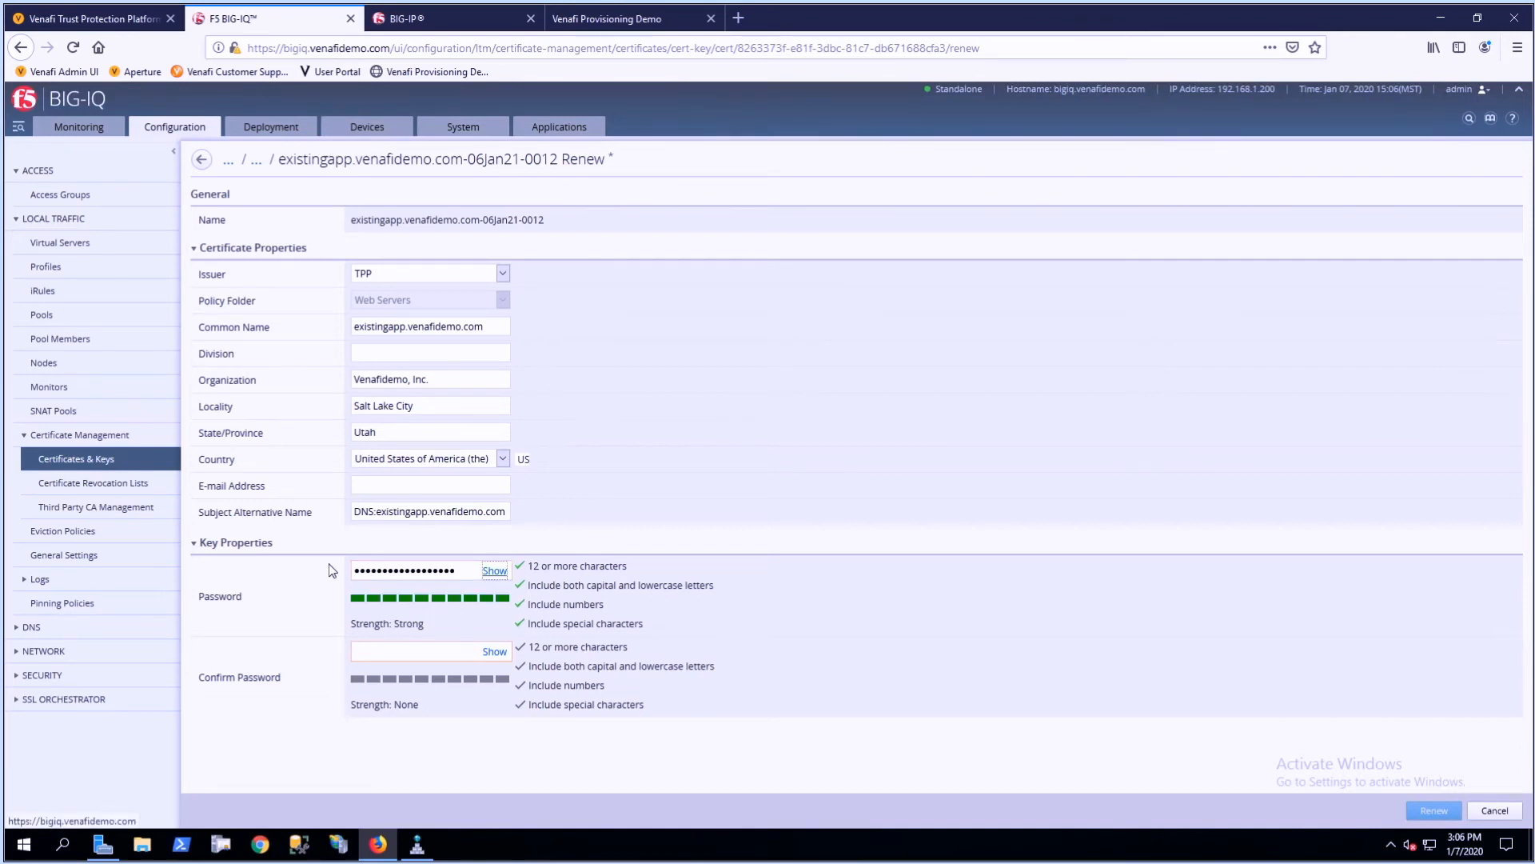
# - Confirm the key password, renew the certificate, check its renewed properties and return to the certificate list
pyautogui.press('Tab')
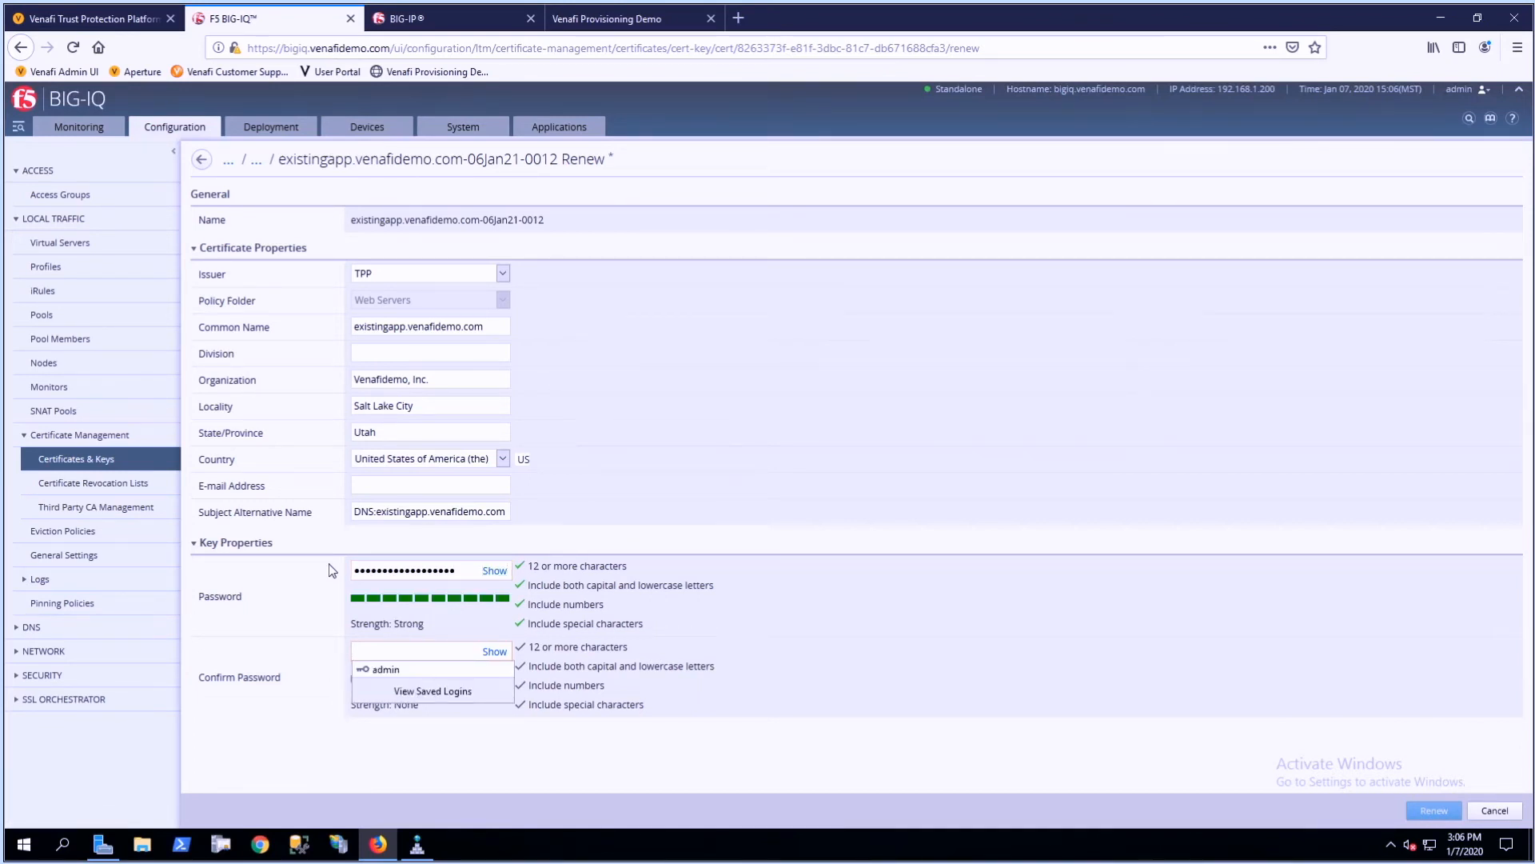
pyautogui.write('••••••')
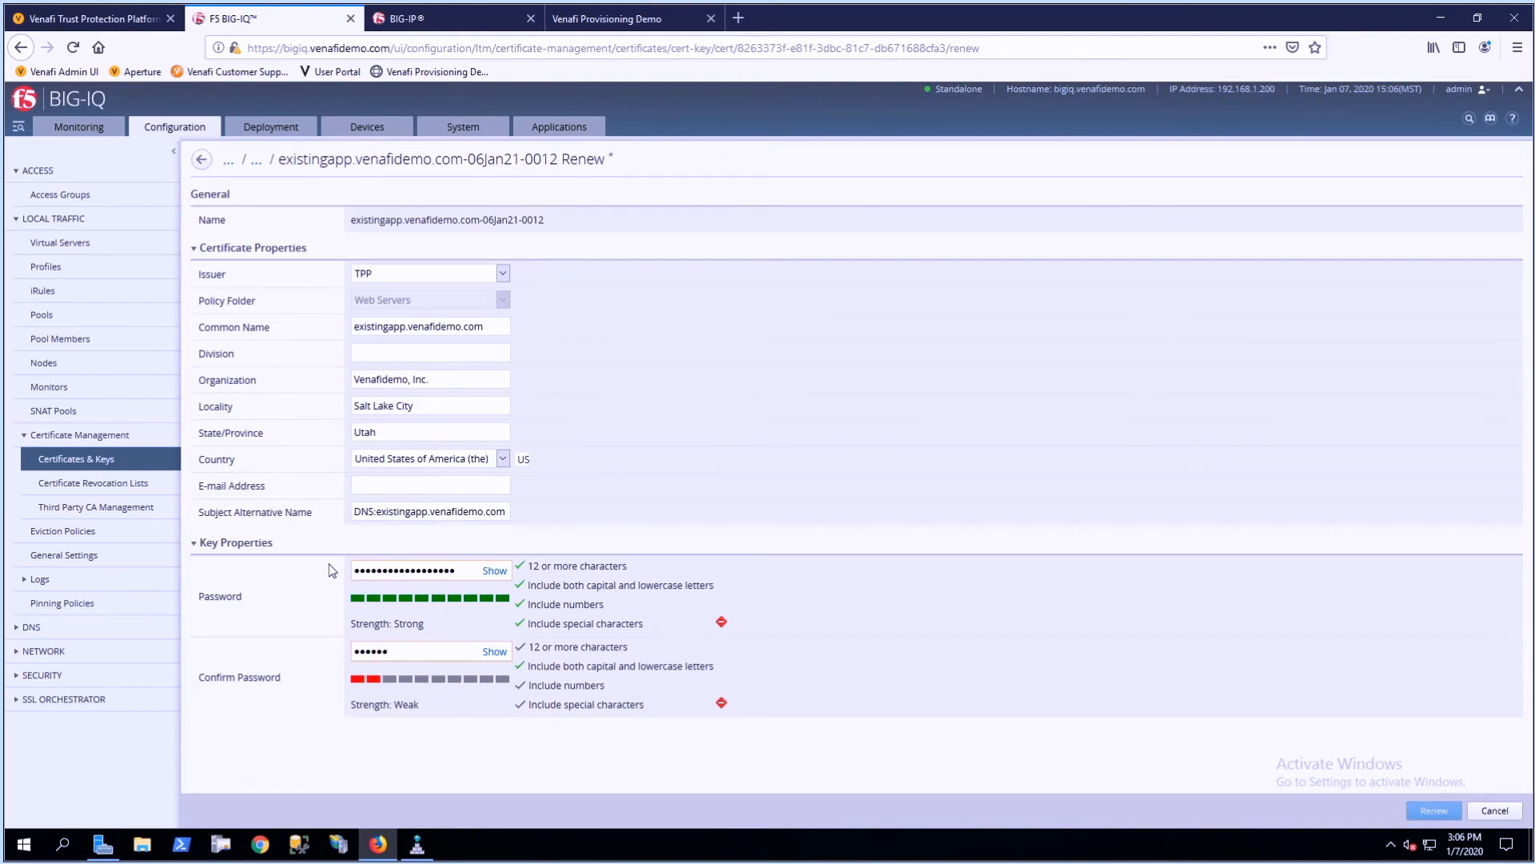
pyautogui.write('••••••')
pyautogui.write('!')
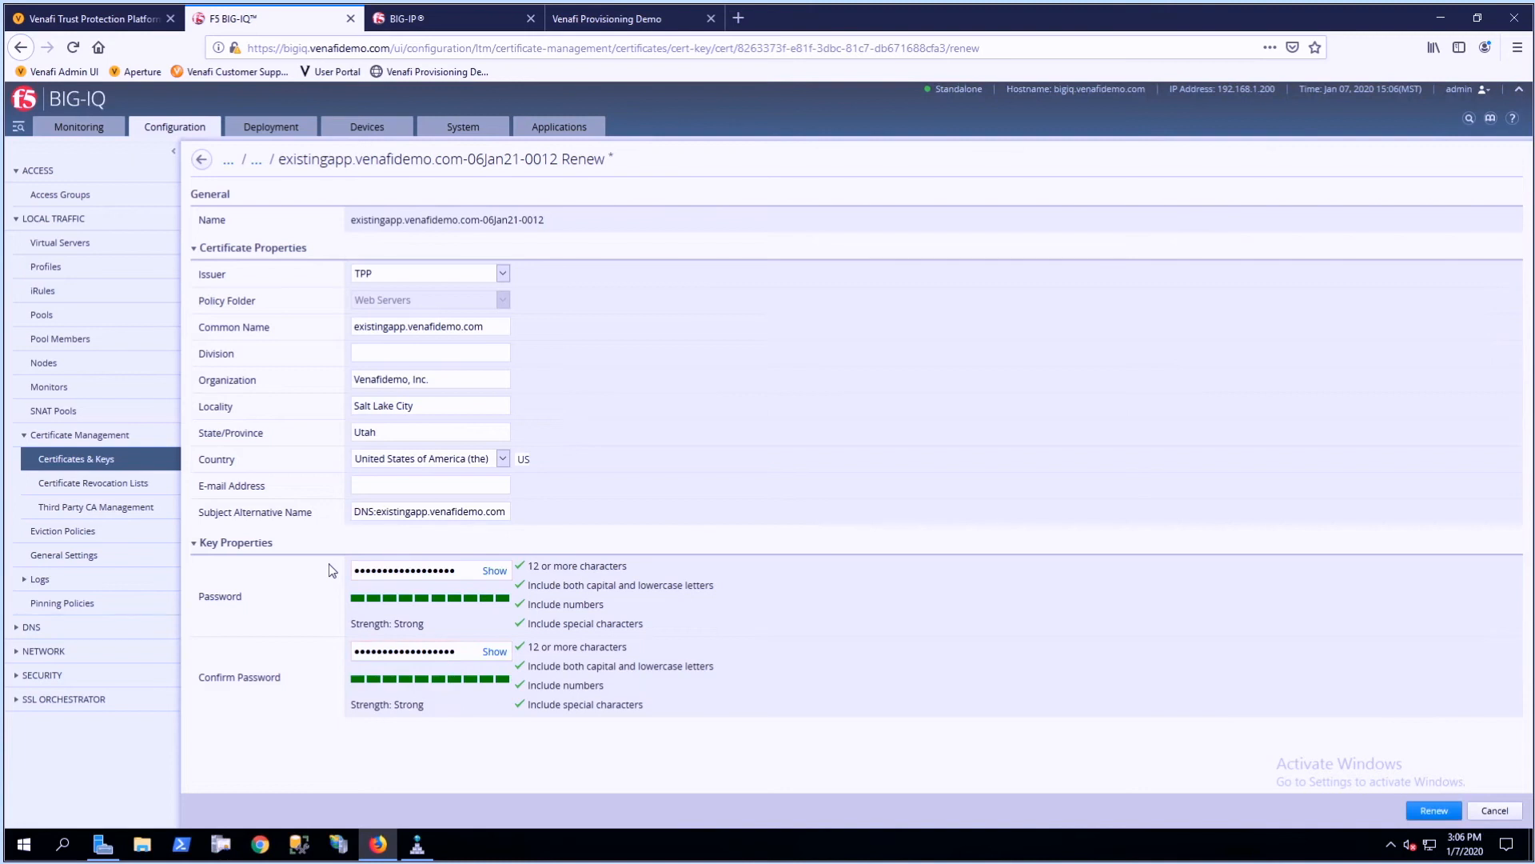
pyautogui.click(1434, 812)
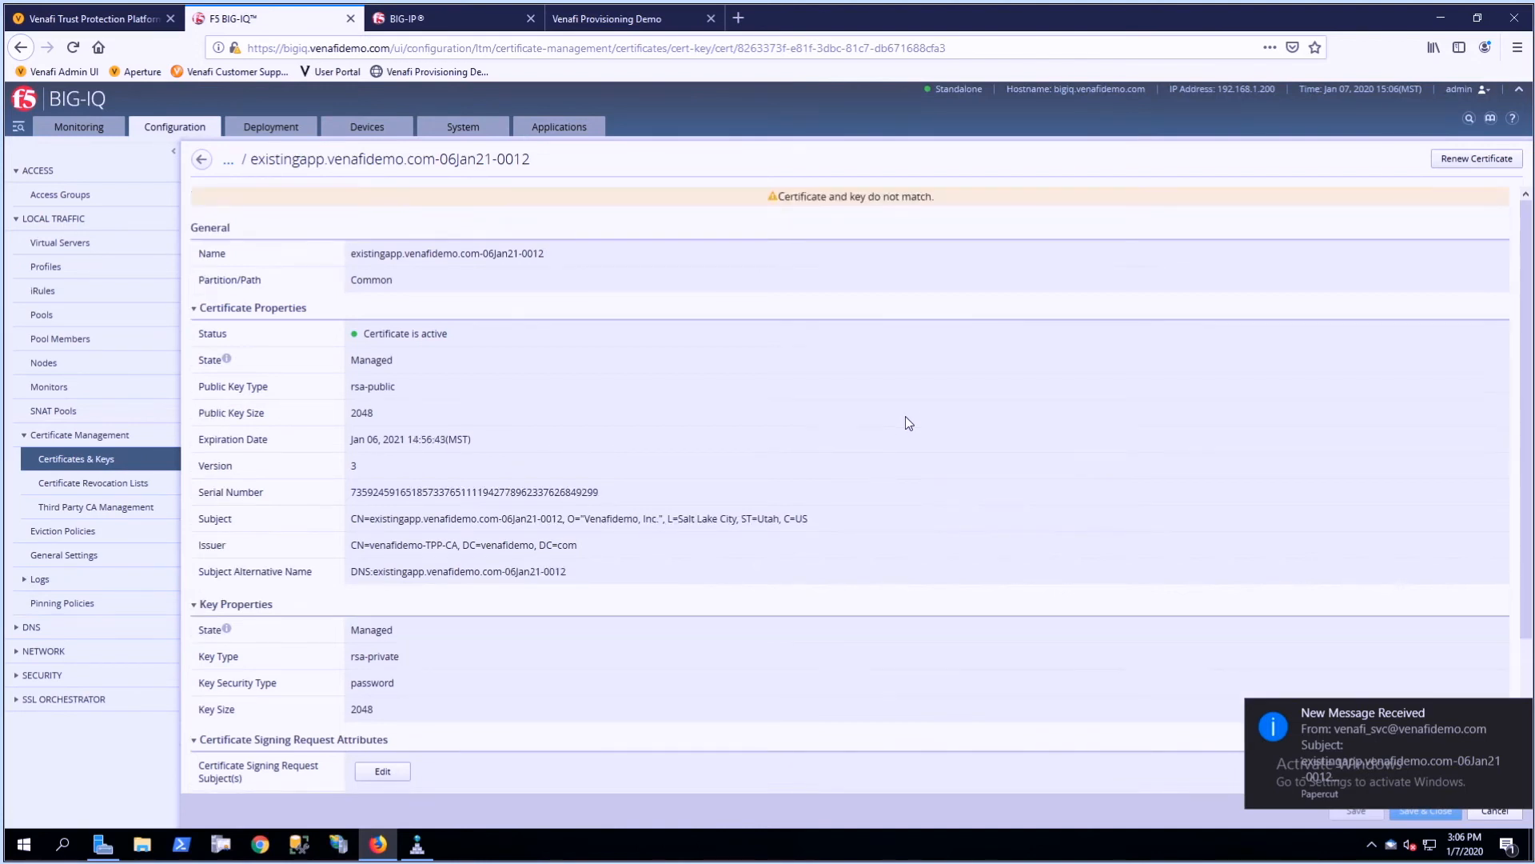
pyautogui.scroll(-1, 852, 212)
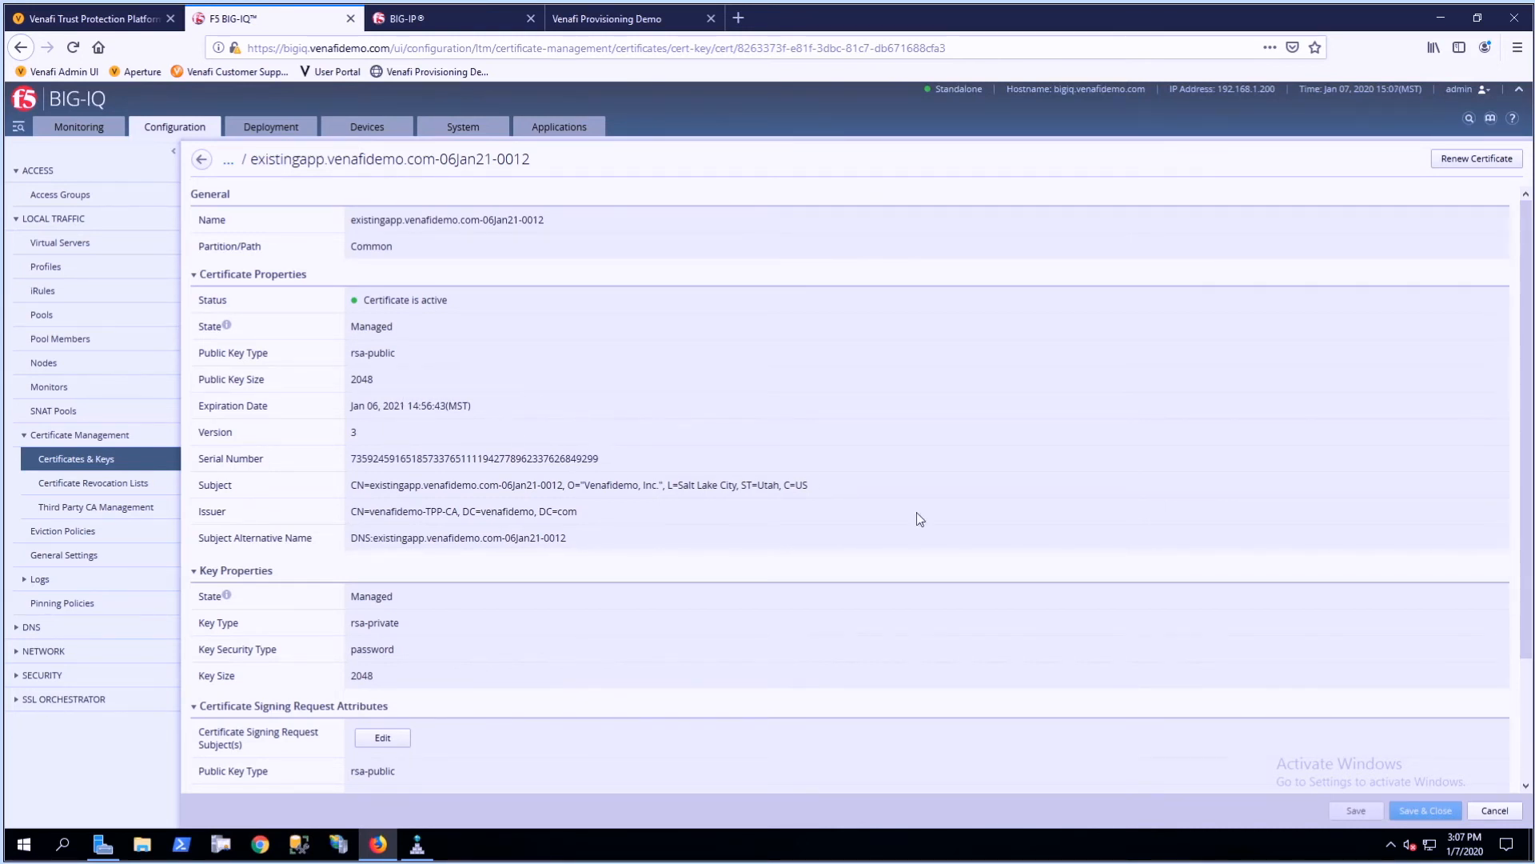
pyautogui.click(201, 159)
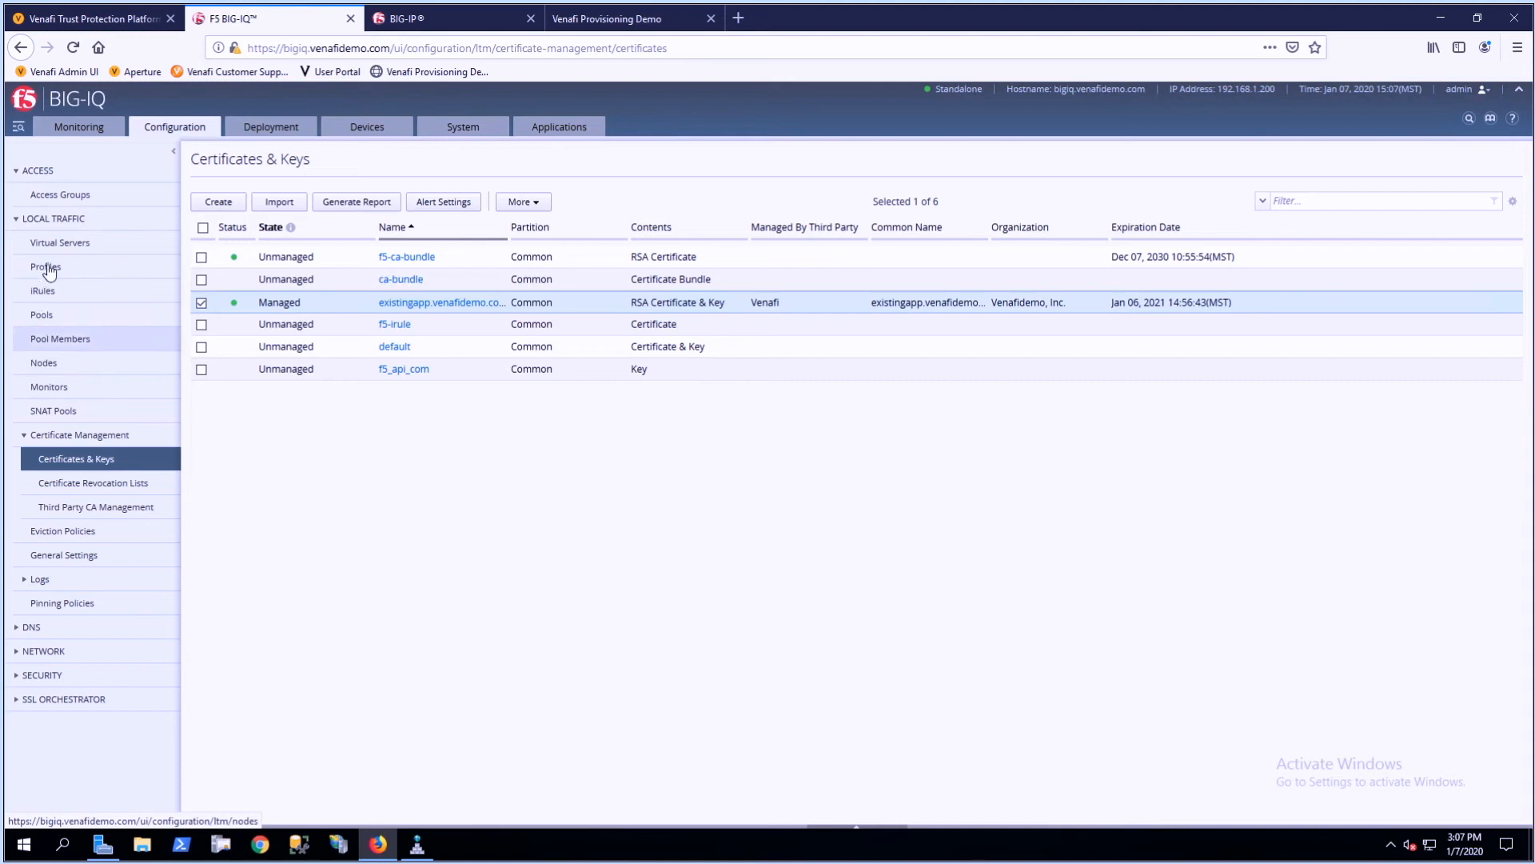
# - Start a new deployment of the ExistingApp virtual server and name it Renewd_Cert
pyautogui.click(67, 248)
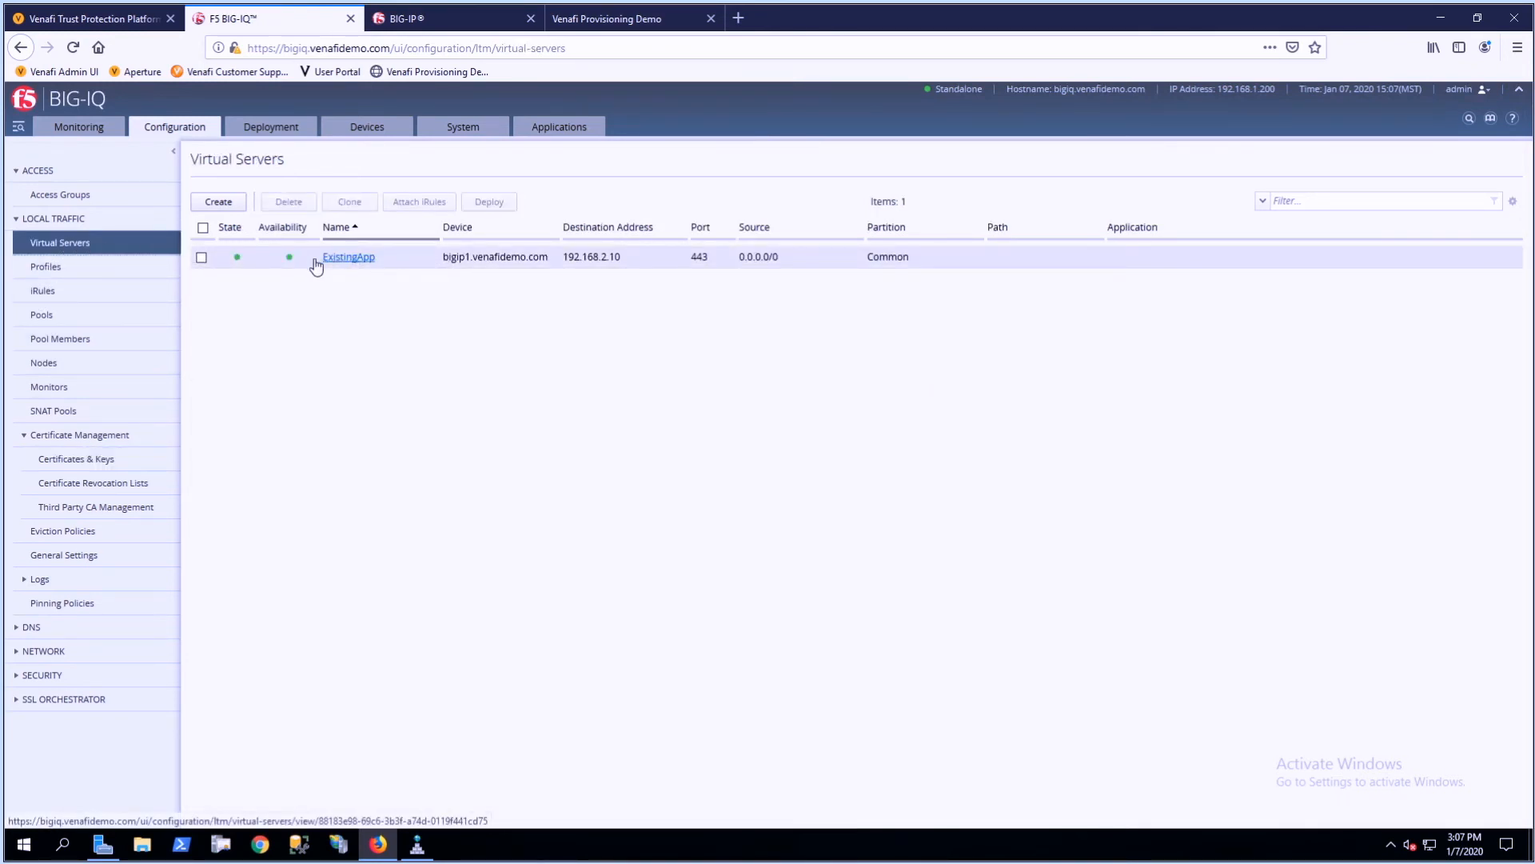
pyautogui.click(201, 259)
pyautogui.click(201, 259)
pyautogui.click(201, 258)
pyautogui.click(488, 202)
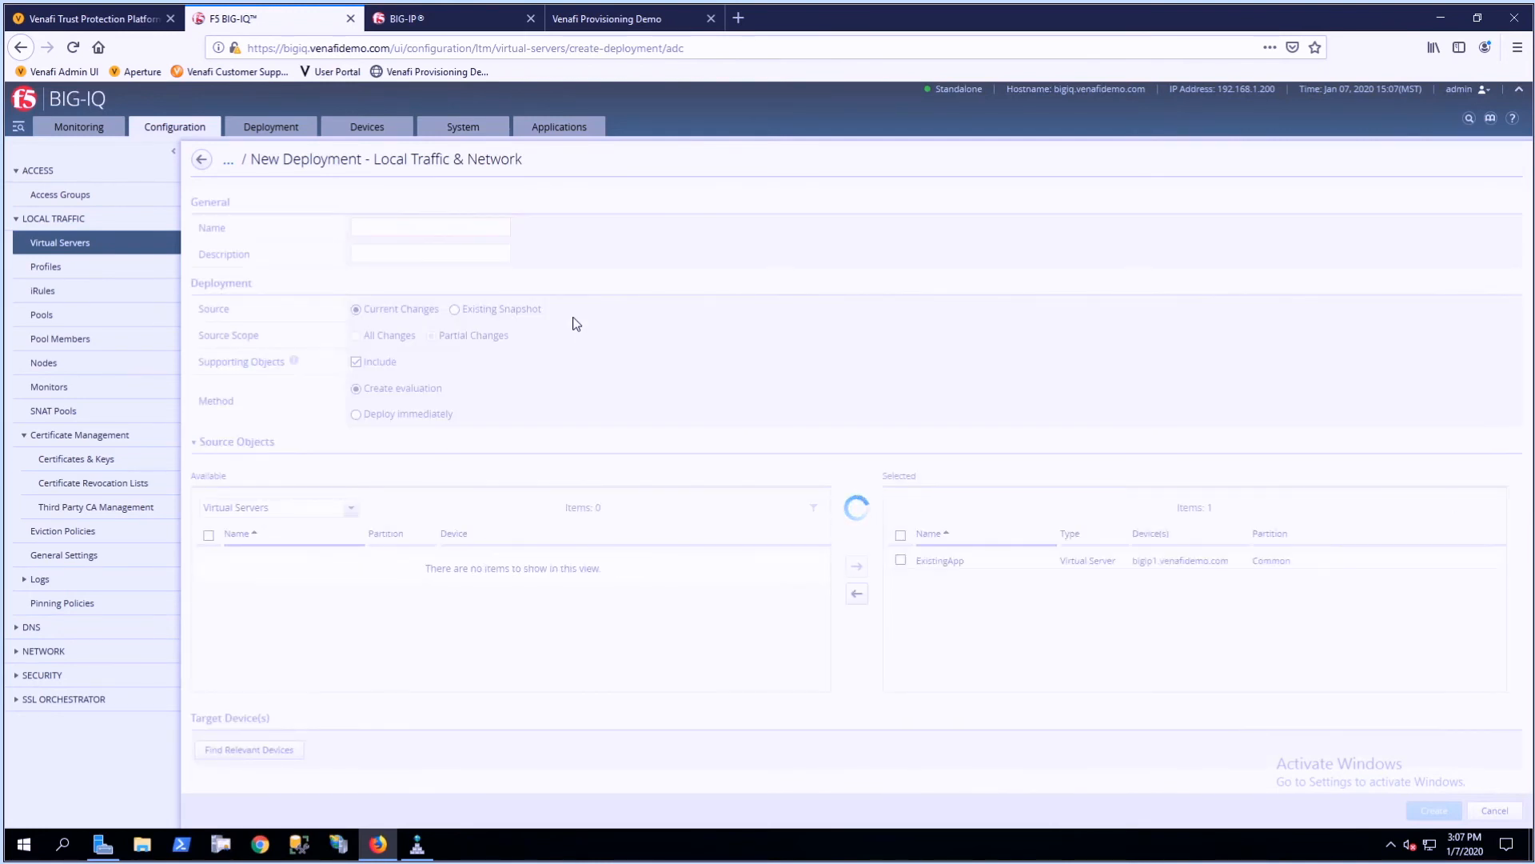
pyautogui.click(374, 227)
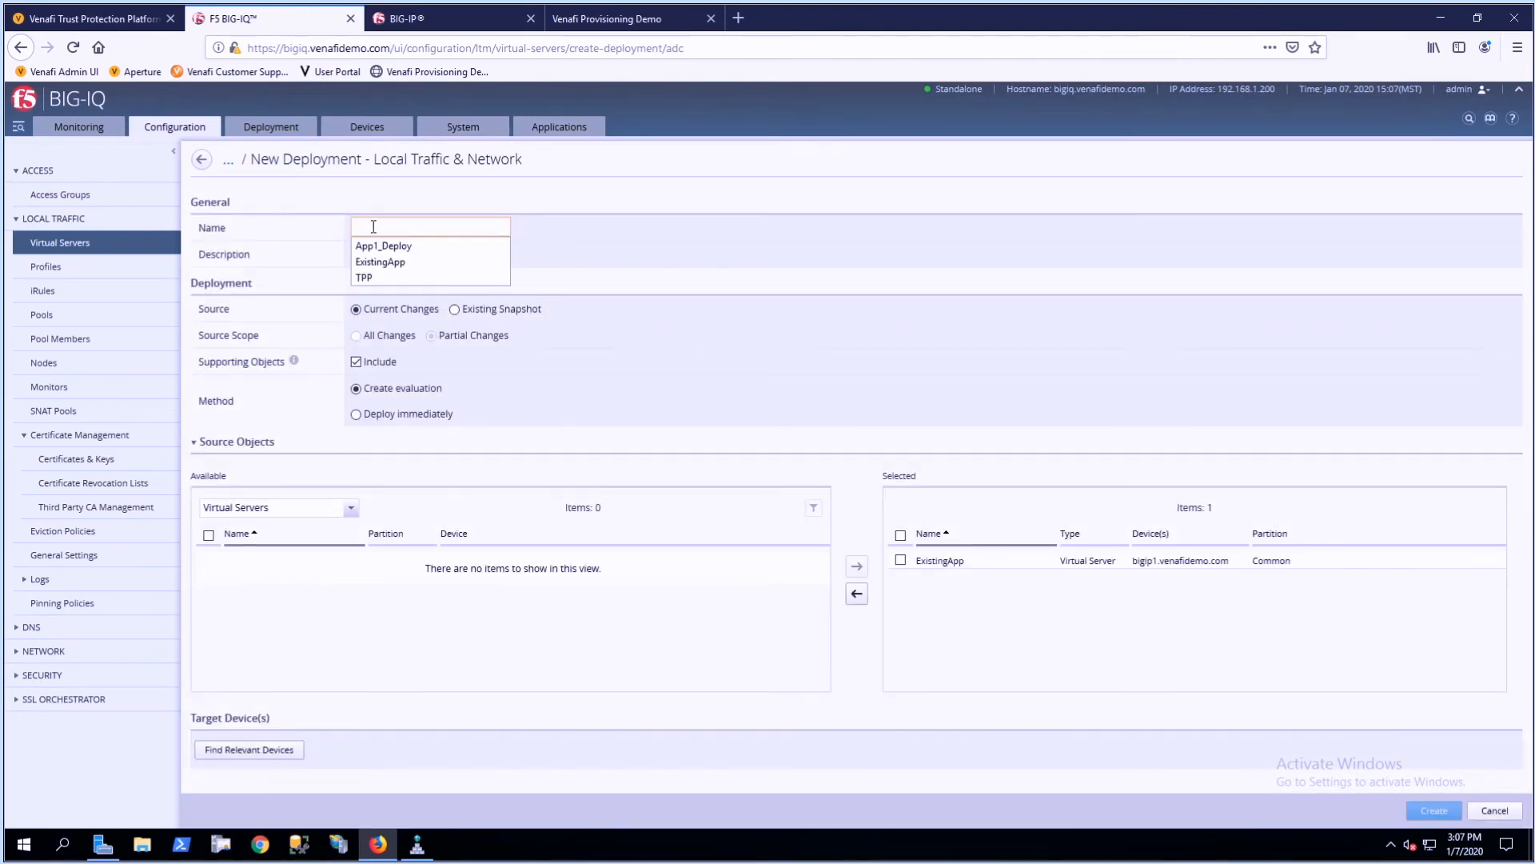
pyautogui.write('Renew')
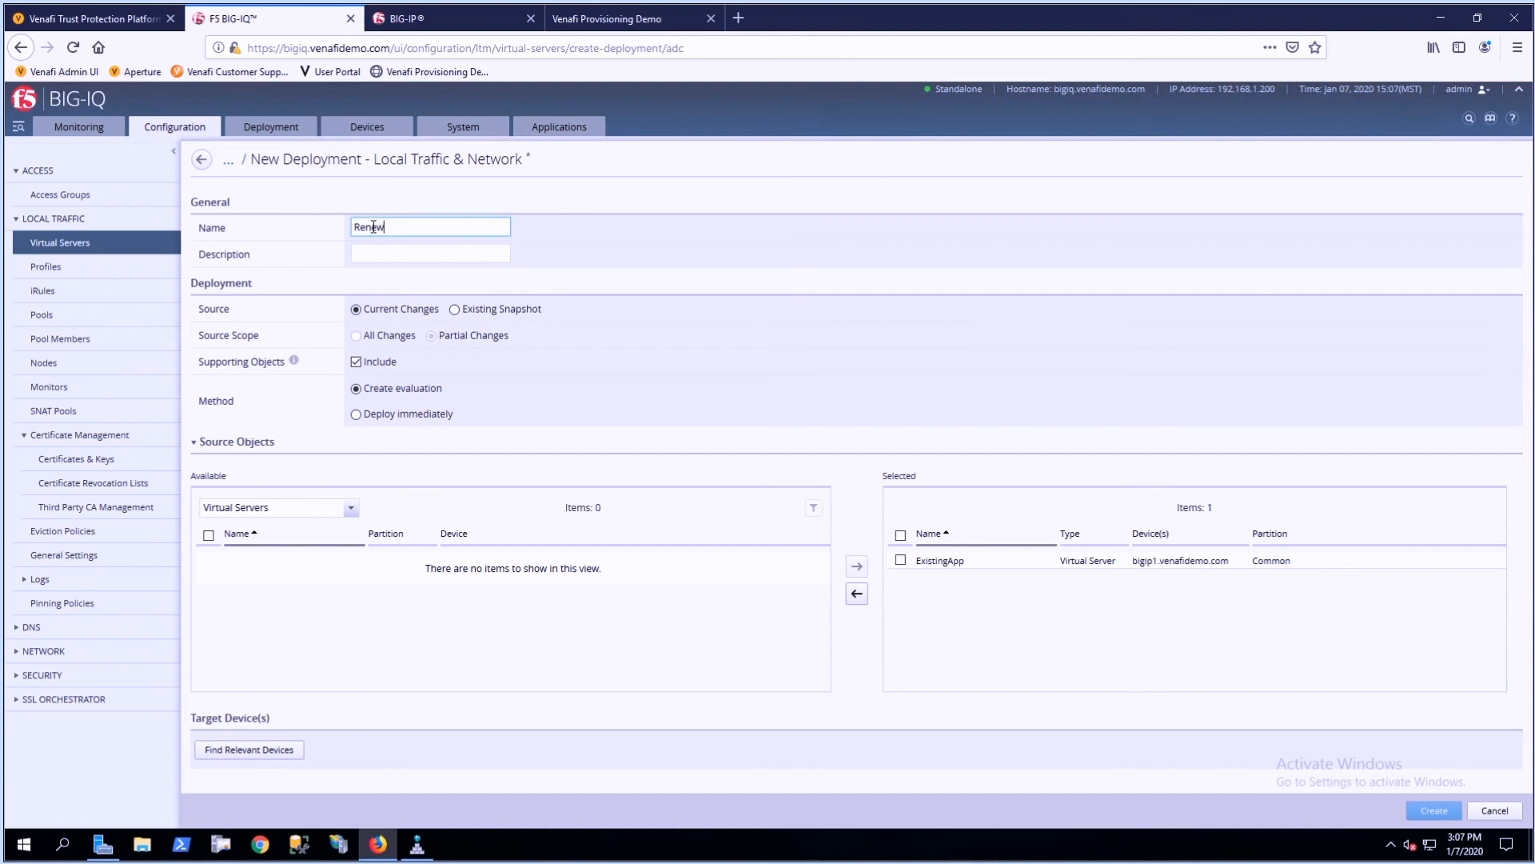
pyautogui.write('d_Cert')
# - Find the relevant devices for ExistingApp, add bigip1.venafidemo.com as the target and create the deployment evaluation
pyautogui.click(901, 560)
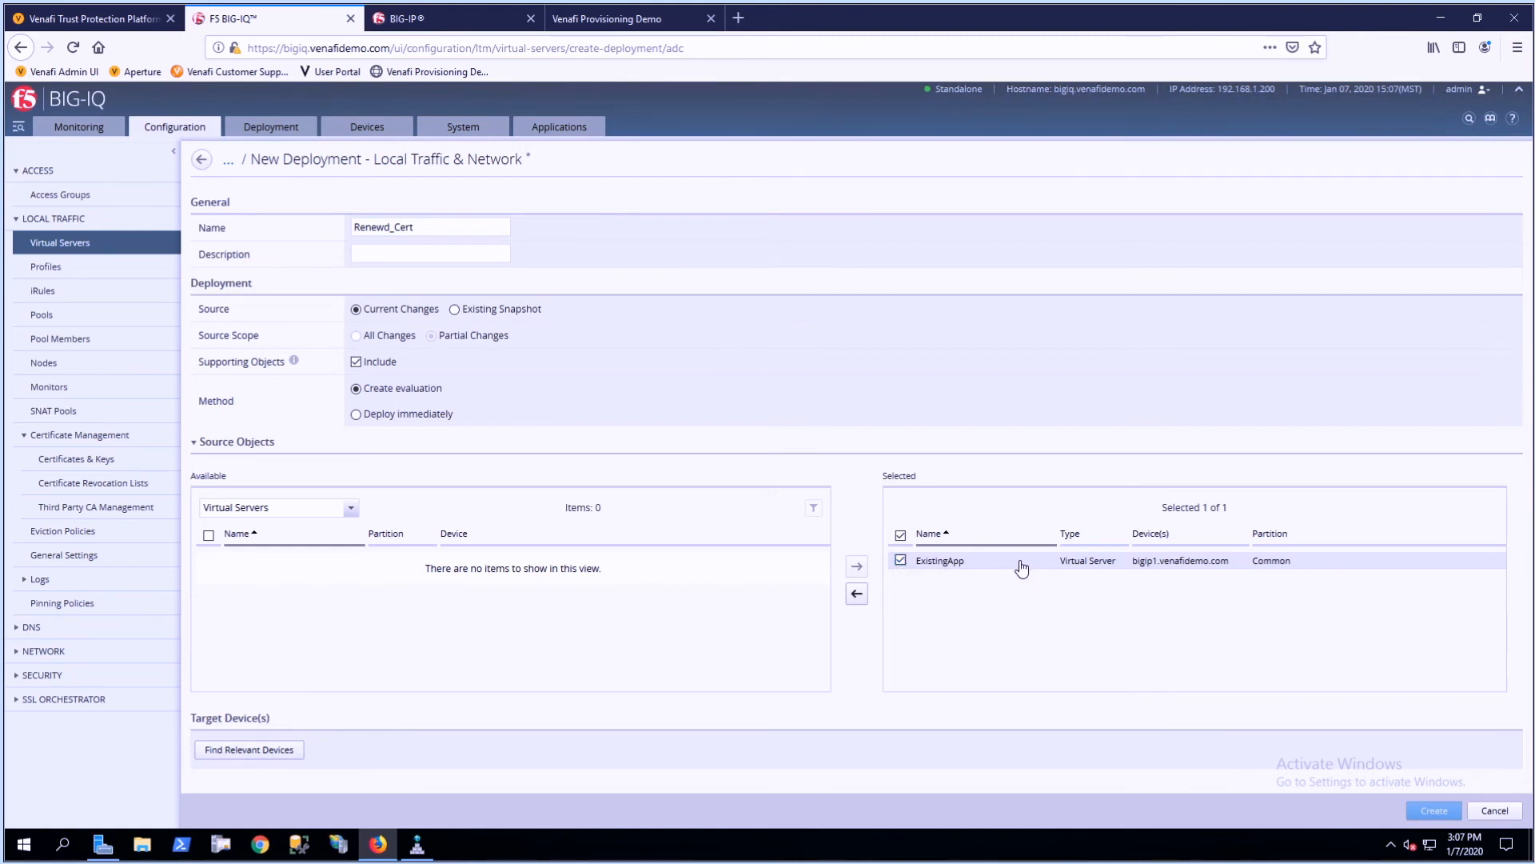
pyautogui.click(252, 750)
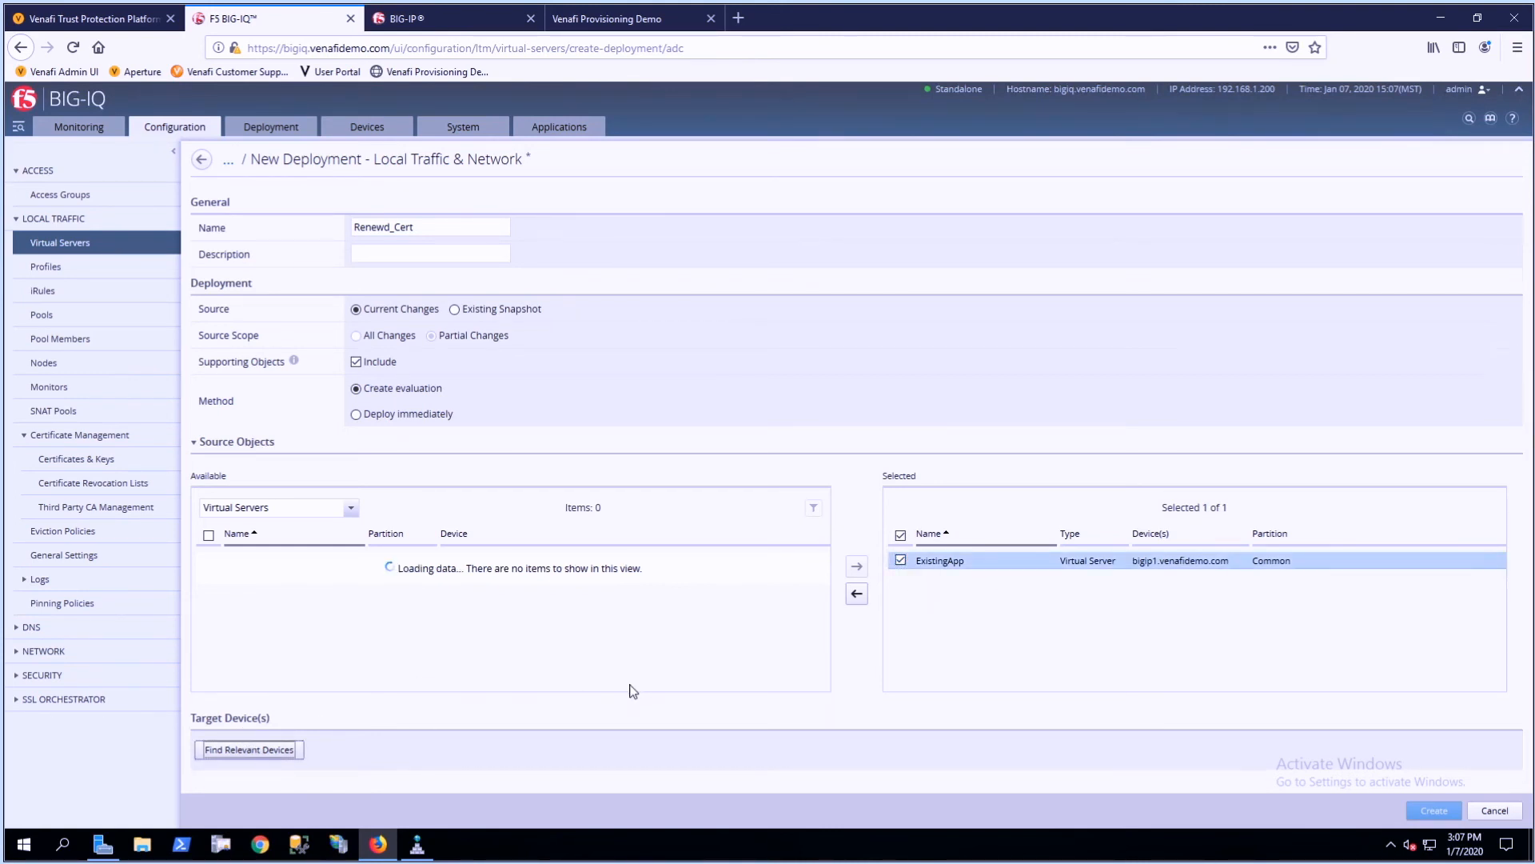
pyautogui.scroll(-3, 360, 702)
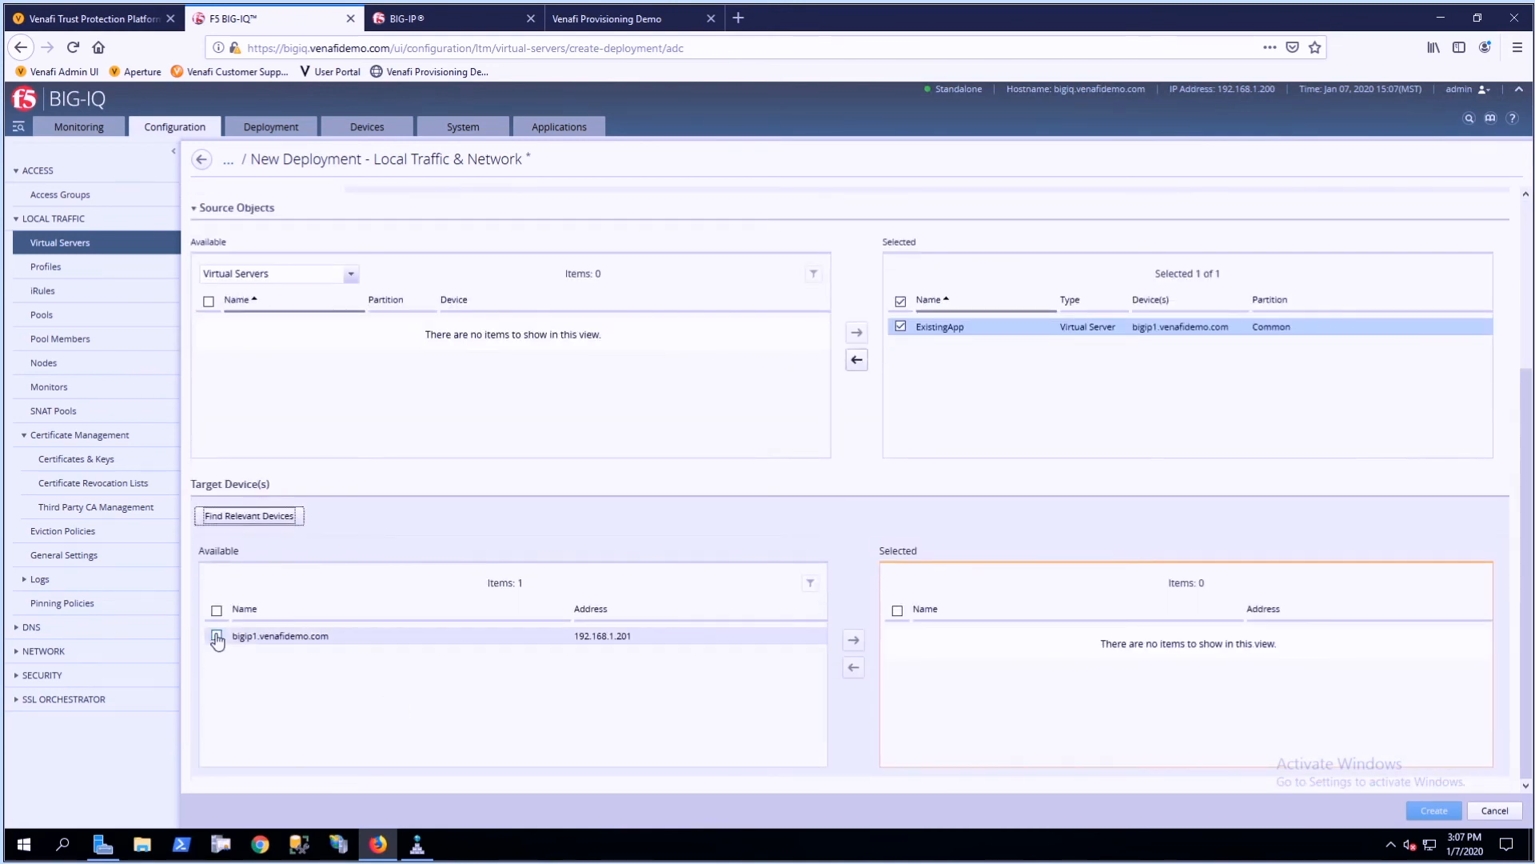
pyautogui.click(268, 637)
pyautogui.click(856, 642)
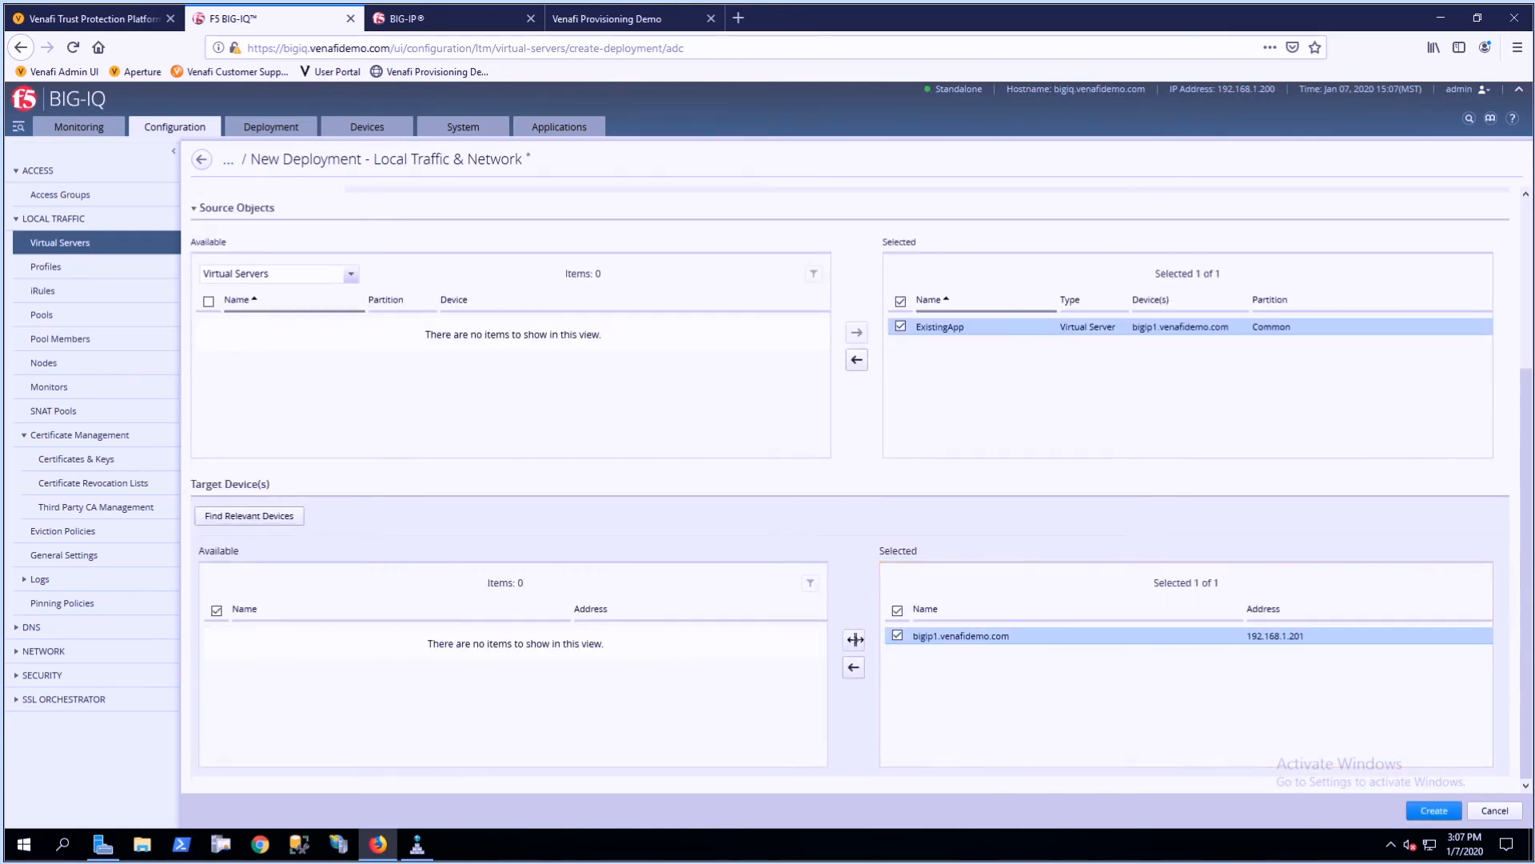
pyautogui.click(1433, 811)
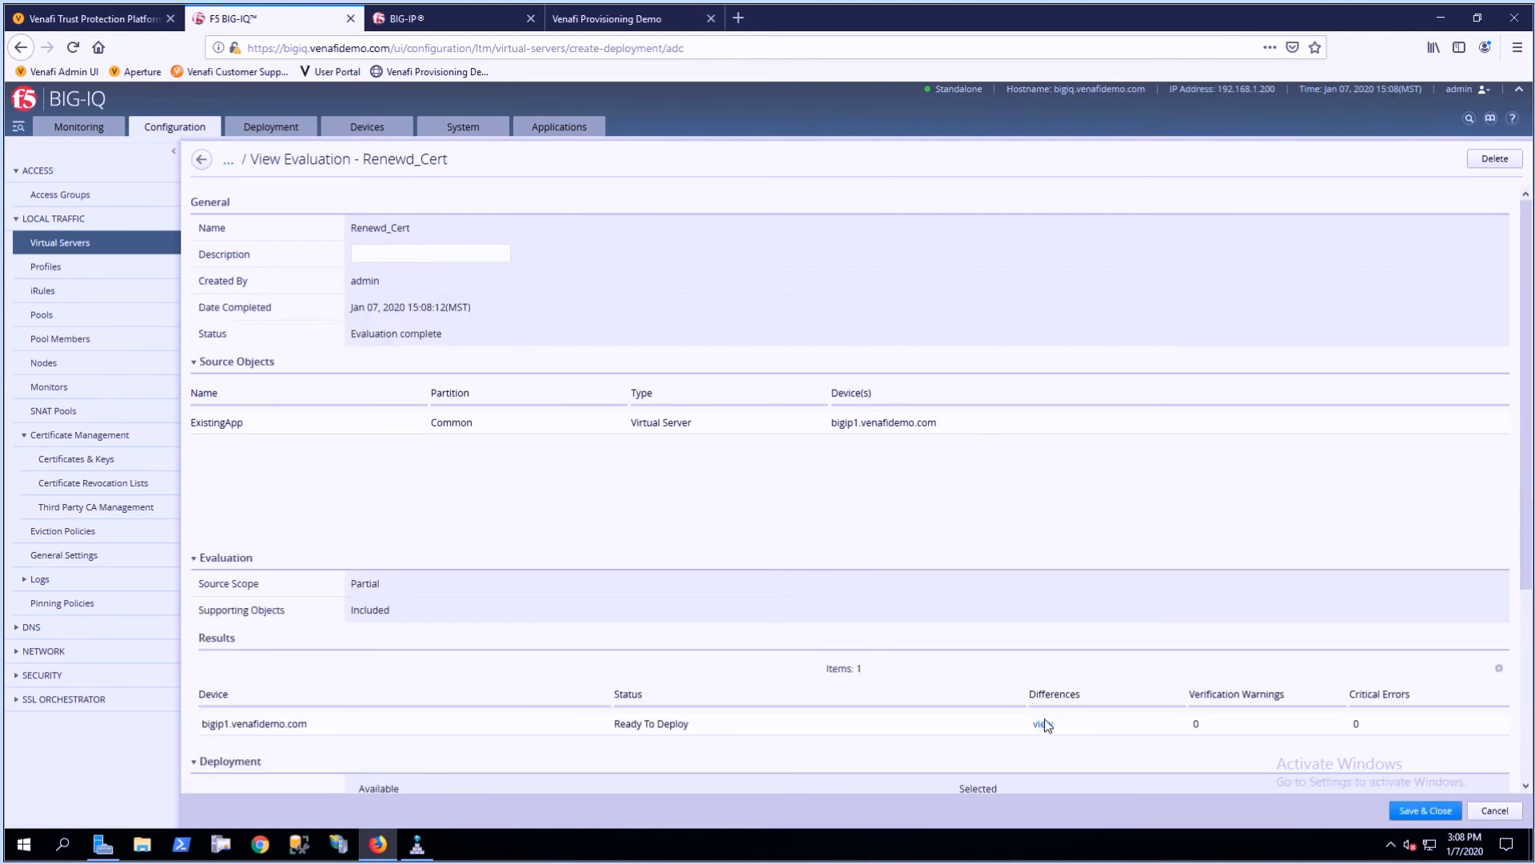
# - Review the evaluation's certificate and key differences for bigip1.venafidemo.com, and deploy the changes to the device immediately
pyautogui.click(1043, 726)
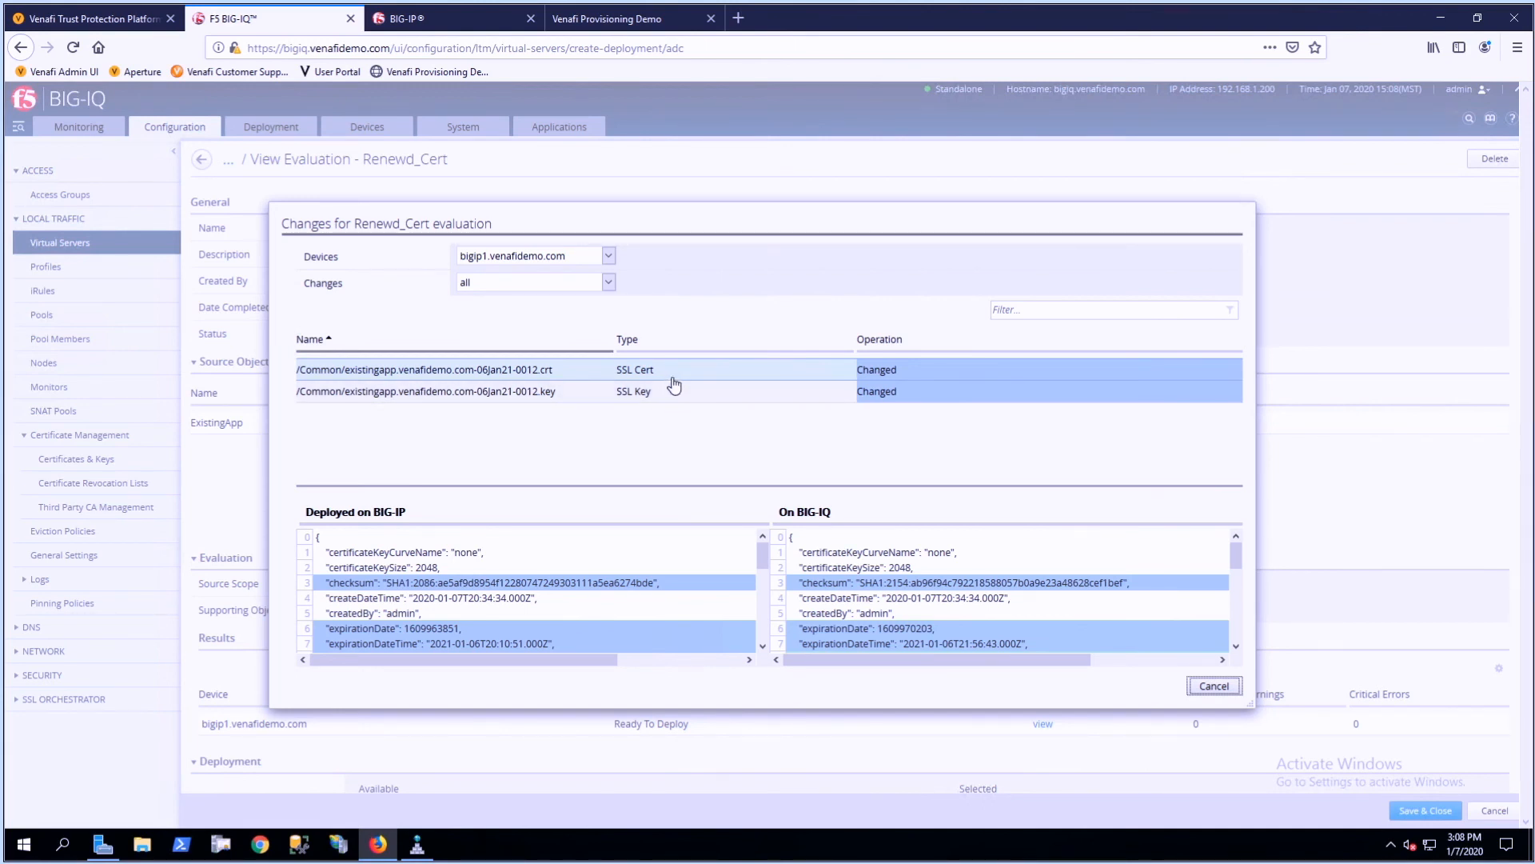
pyautogui.click(1212, 686)
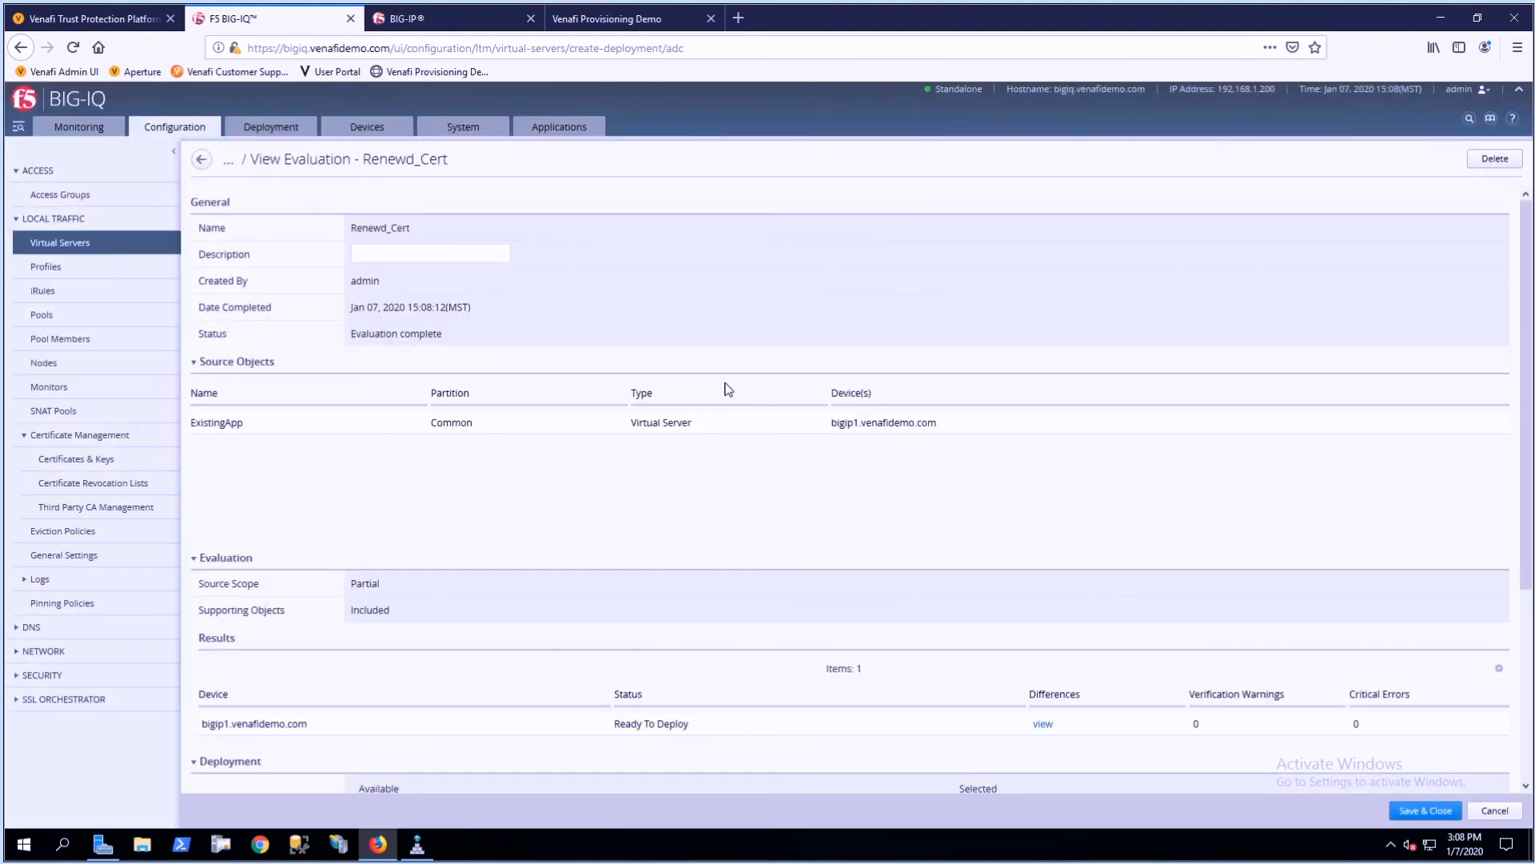
pyautogui.scroll(-4, 547, 466)
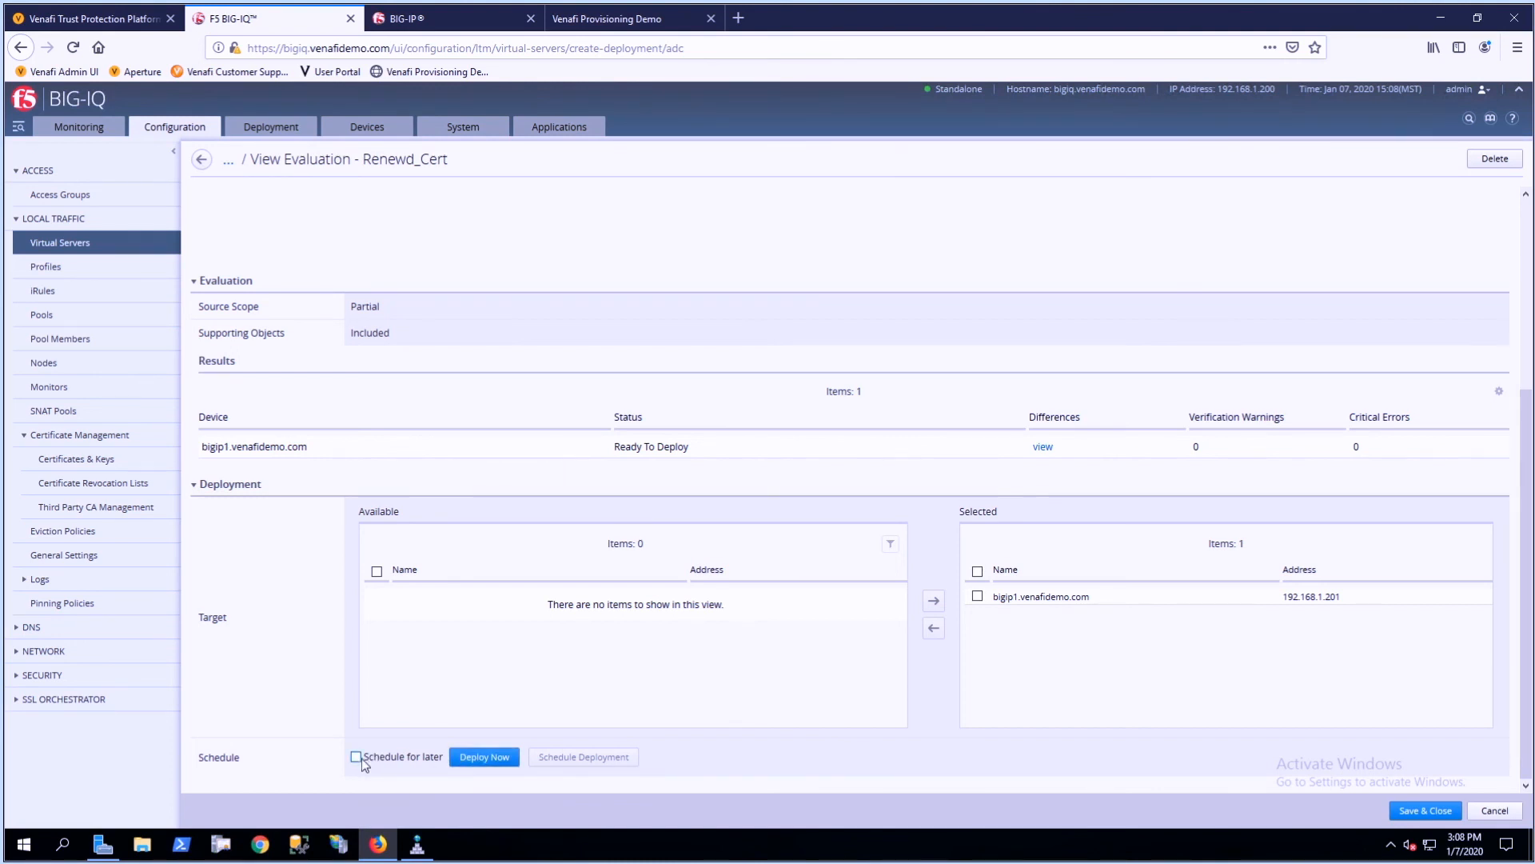
pyautogui.click(472, 759)
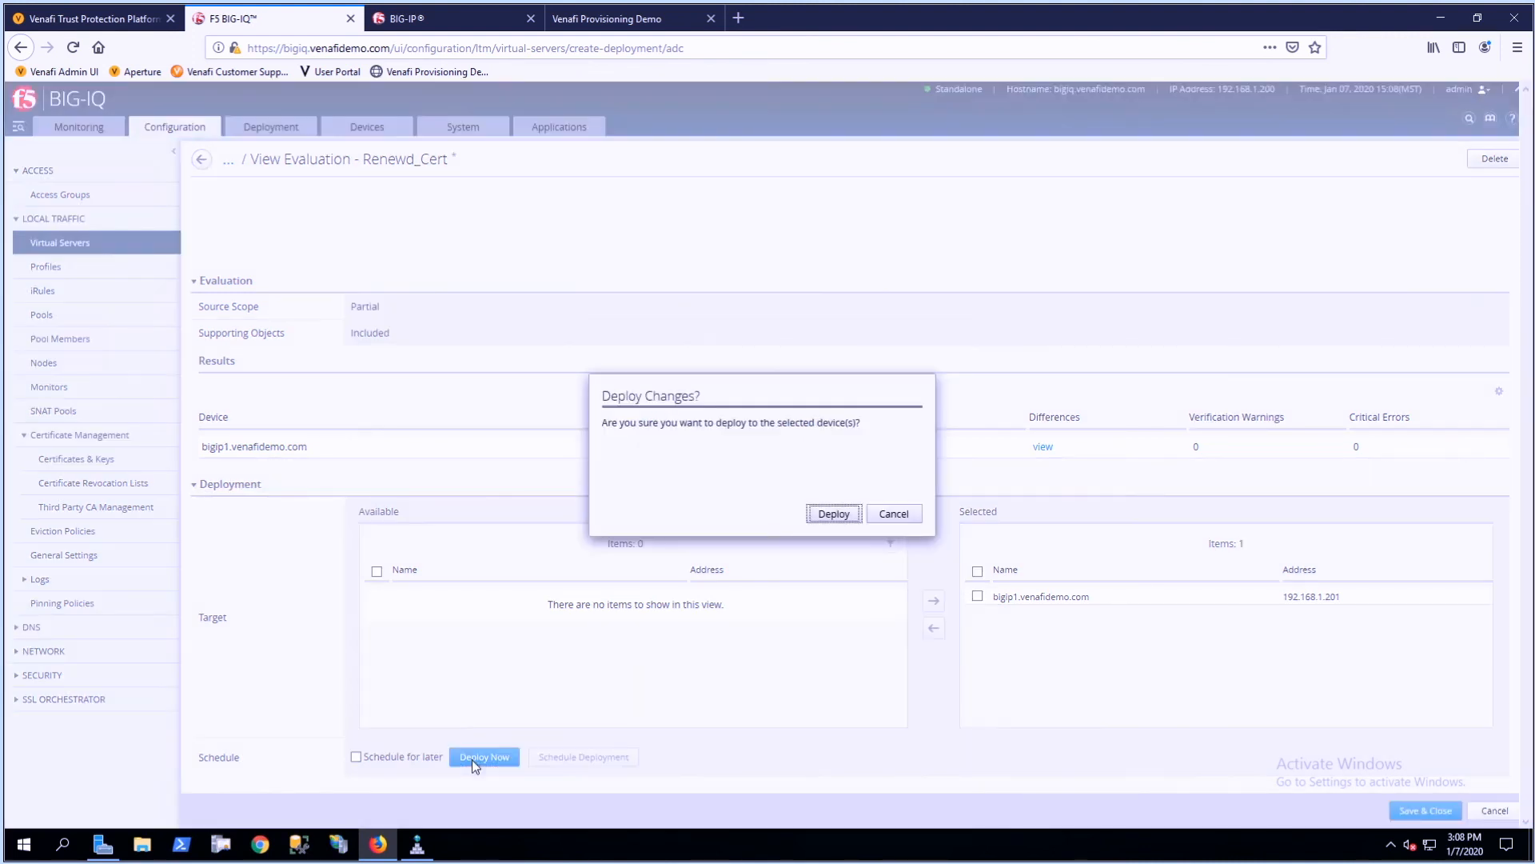
pyautogui.click(832, 515)
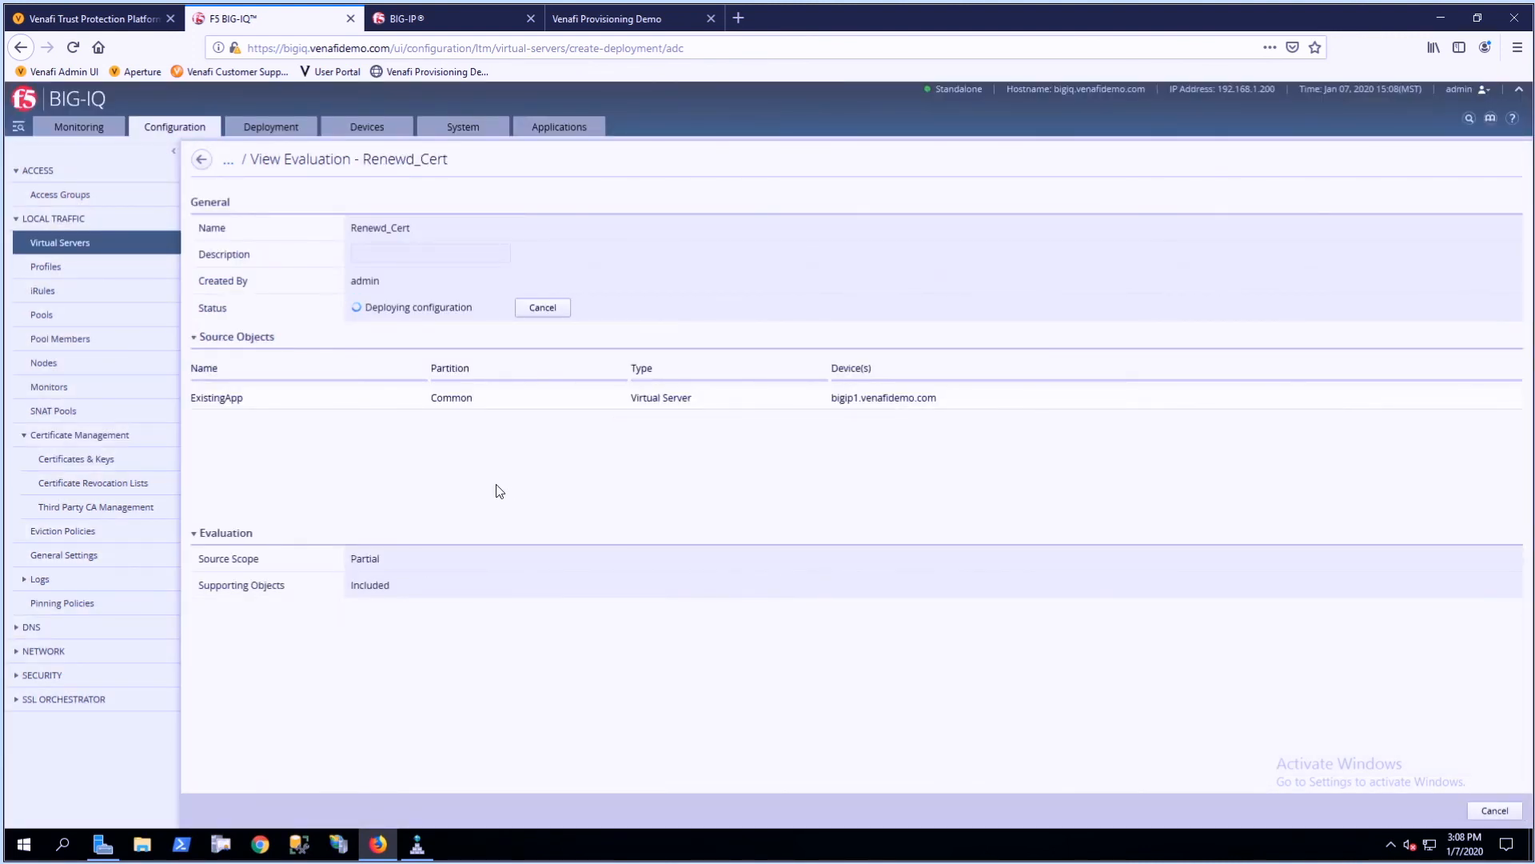